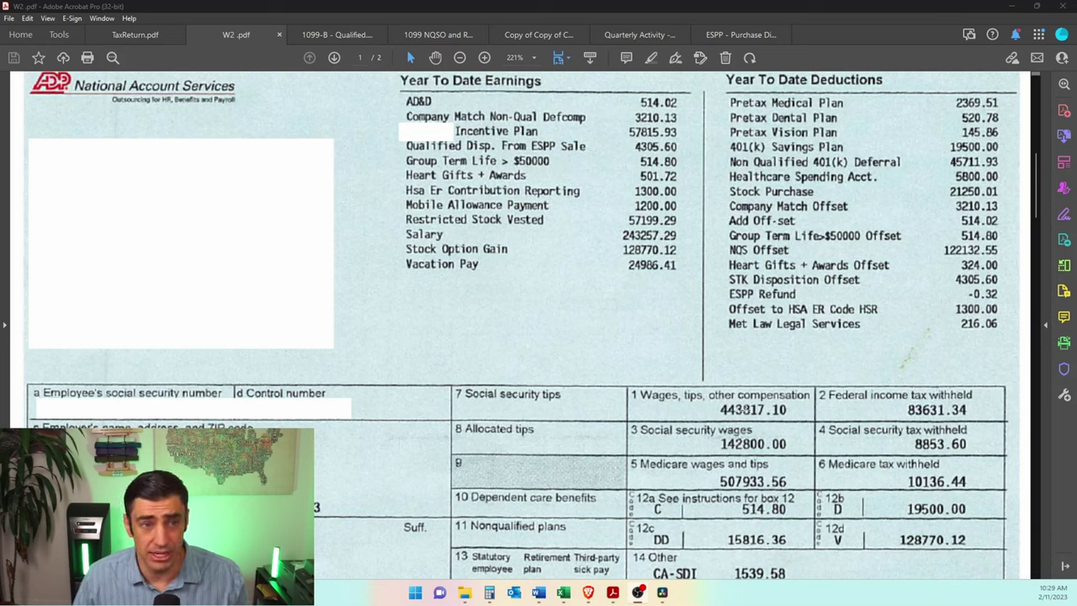
Step: Mark the Box 1 wages on the W-2 and its Stock Option Gain and Restricted Stock Vested earnings lines
left_click_drag(577, 366, 830, 436)
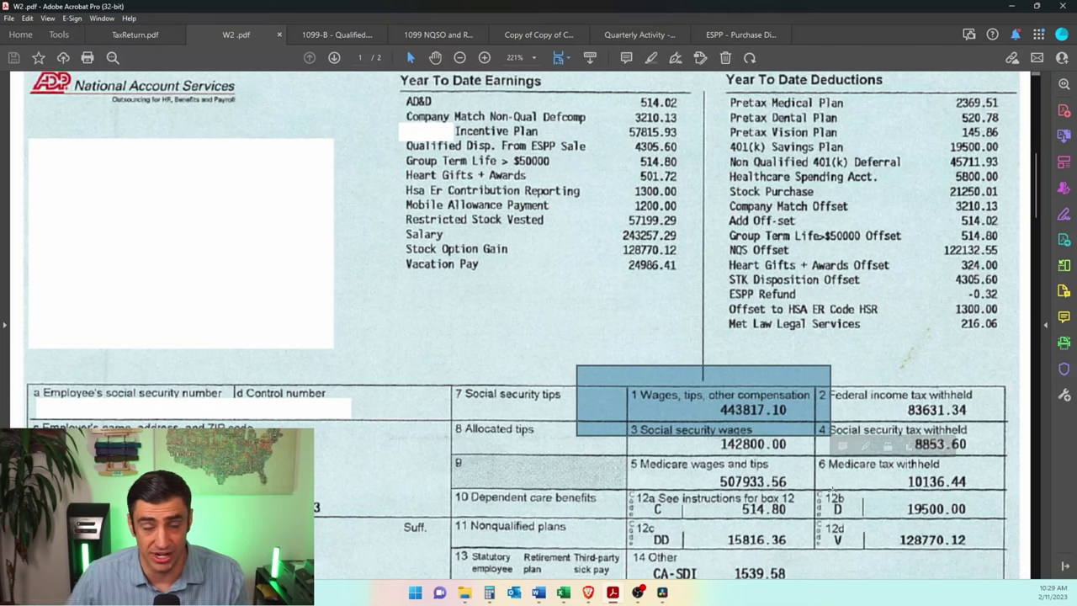
left_click(422, 122)
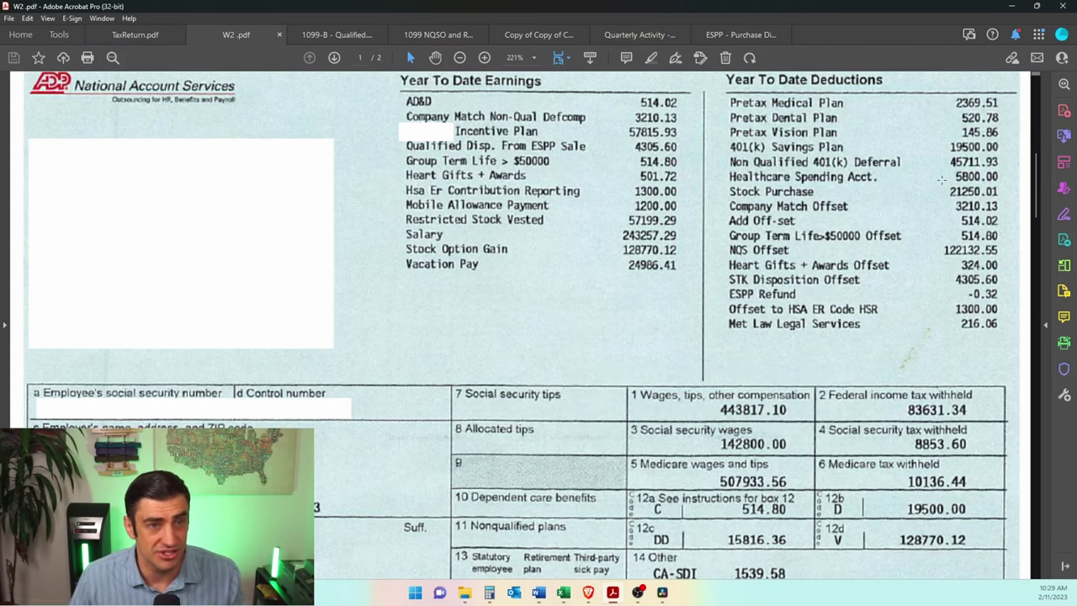
left_click_drag(601, 385, 827, 421)
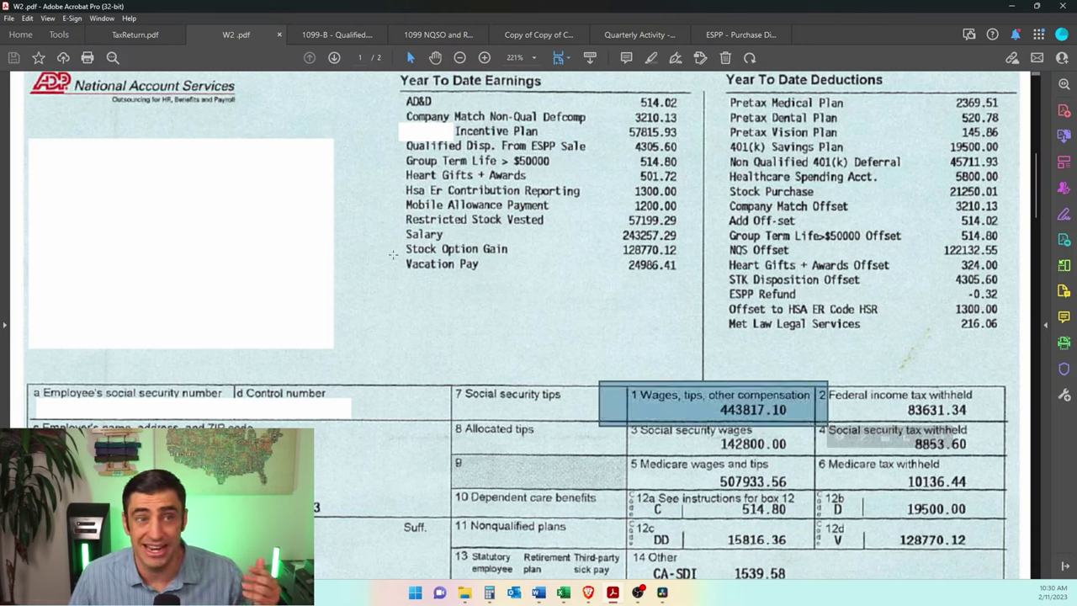
left_click_drag(395, 262, 697, 260)
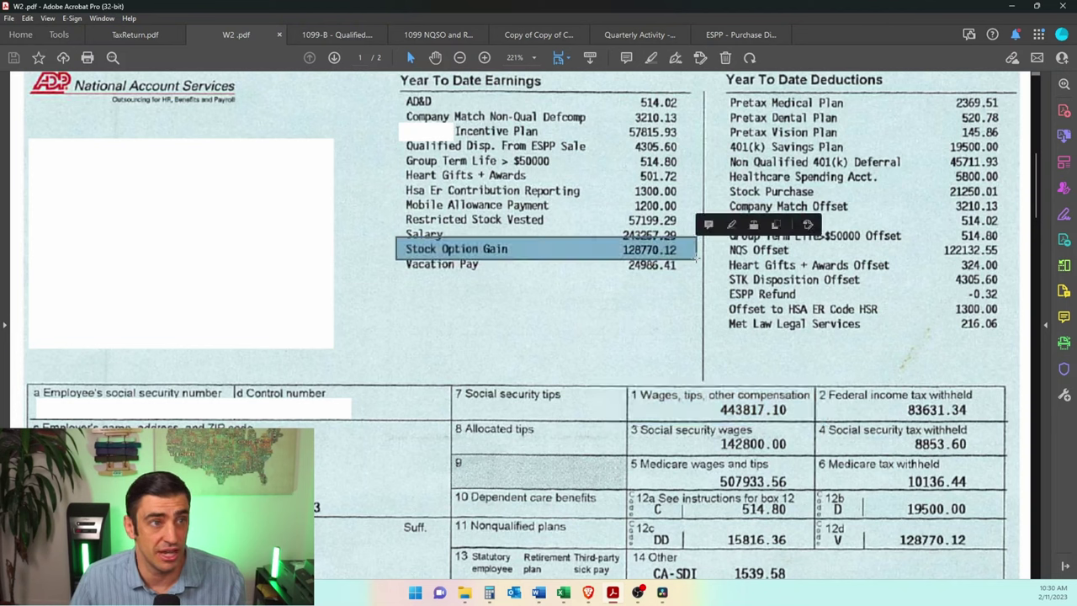
left_click_drag(387, 208, 687, 230)
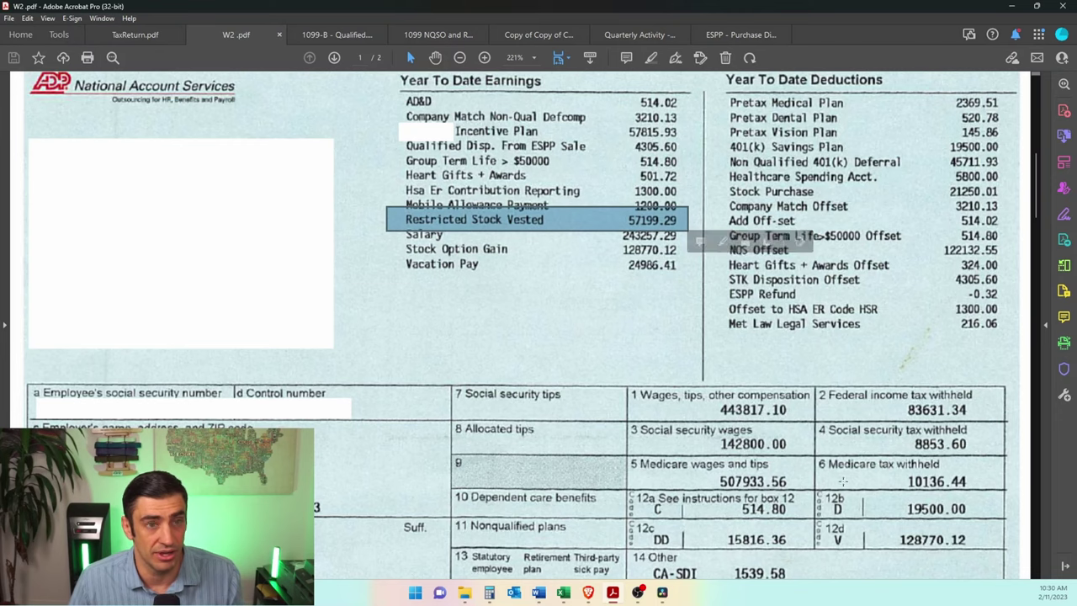
left_click(710, 282)
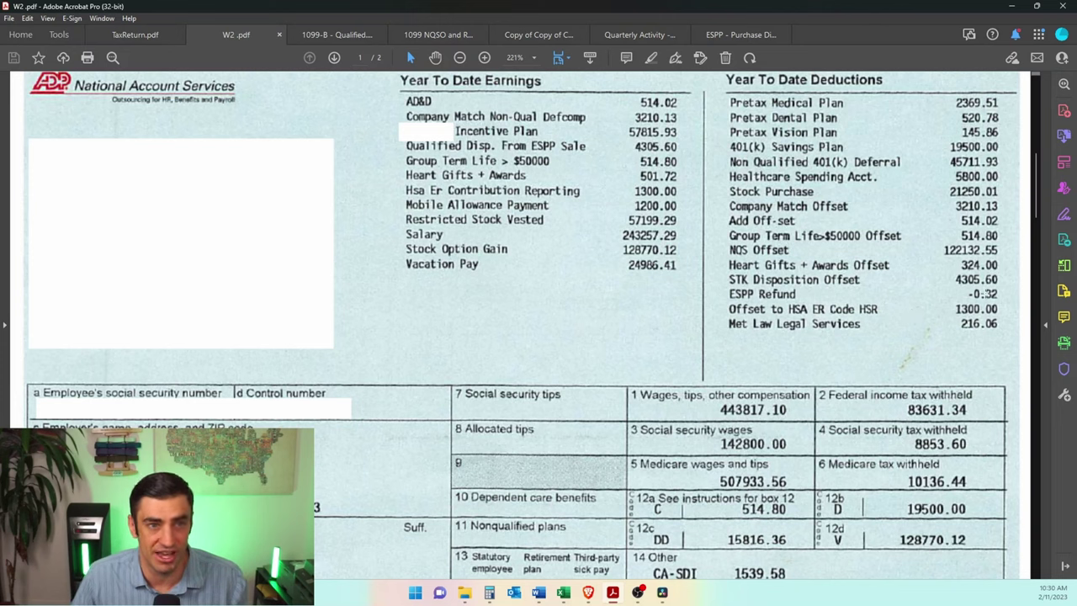
Step: Mark the STK Disposition Offset and NQS Offset deductions on the W-2, then its Box 1 wages again
left_click_drag(1005, 270, 715, 293)
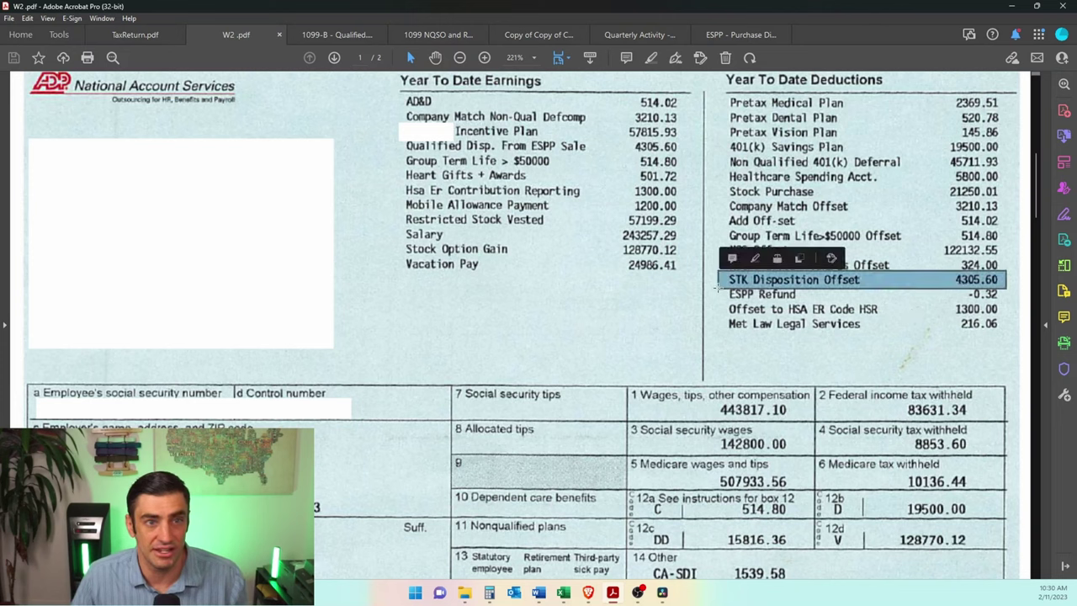
left_click_drag(1007, 242, 716, 258)
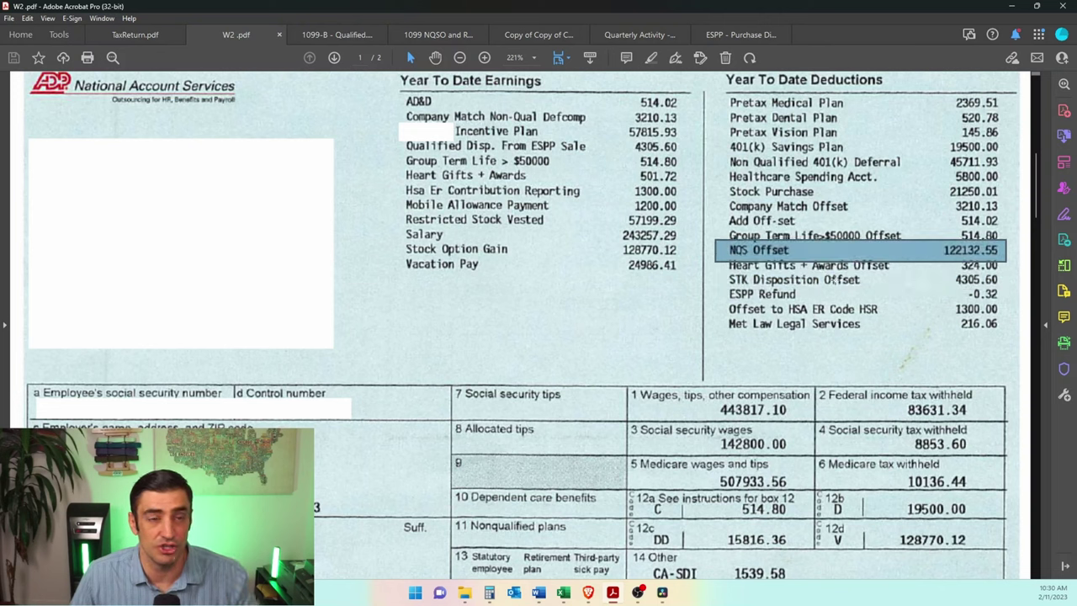
left_click_drag(598, 375, 841, 426)
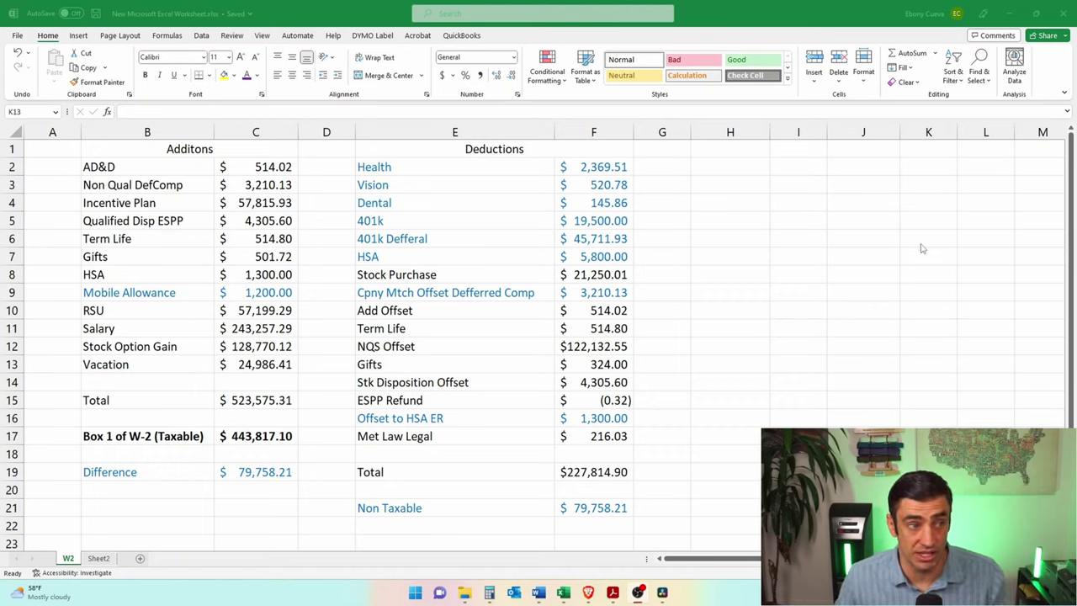
Step: In the Excel W2 worksheet, examine the Box 1 taxable row and the Deductions heading with its Term Life, Add Offset and Gifts entries
left_click(163, 438)
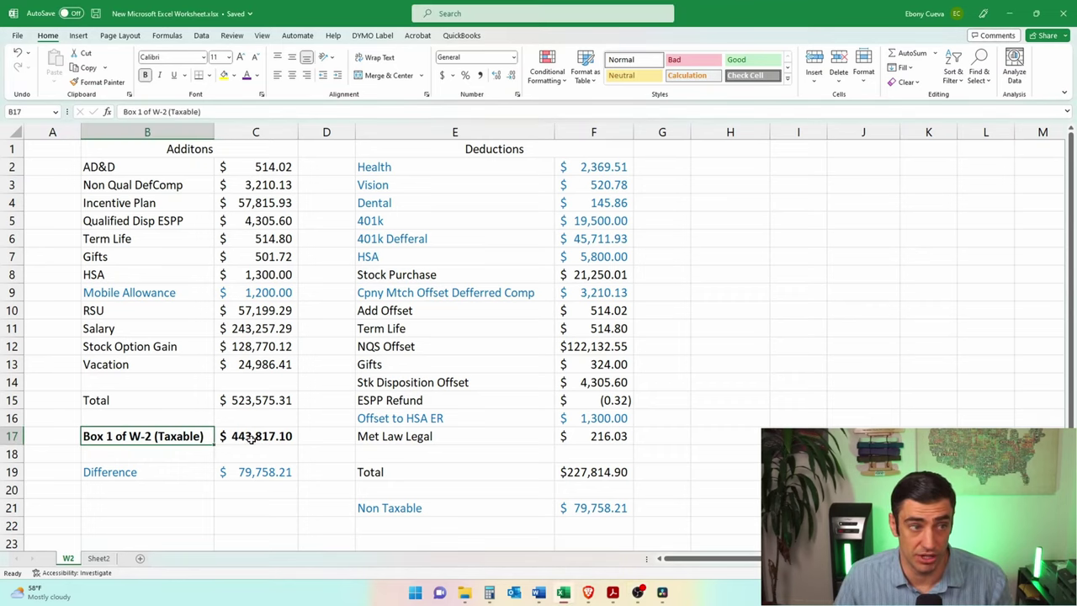
left_click_drag(251, 439, 201, 440)
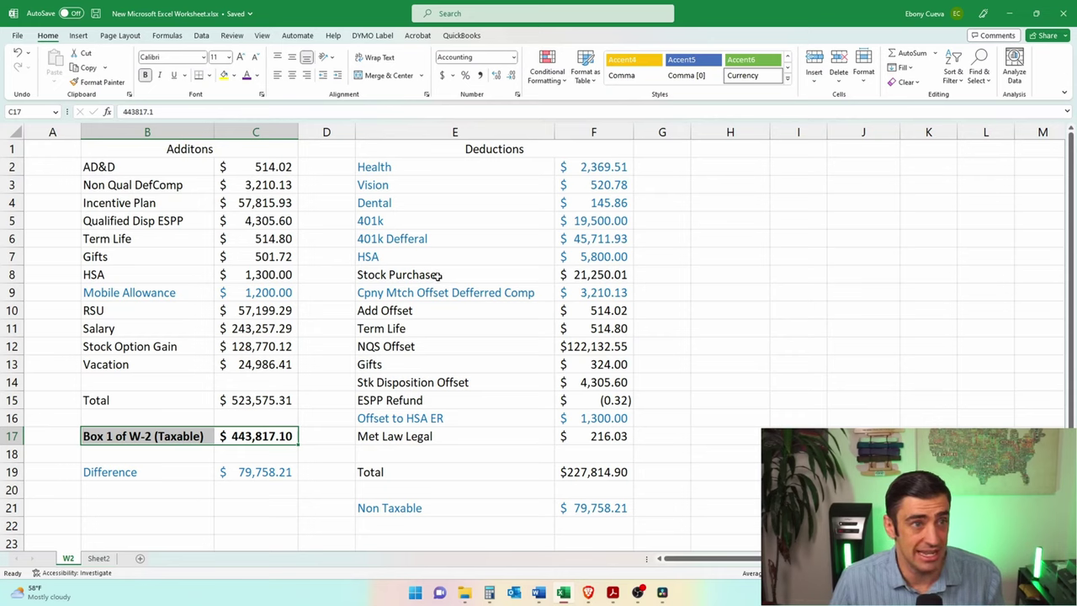
left_click(496, 149)
left_click(482, 330)
left_click(428, 308)
left_click(441, 367)
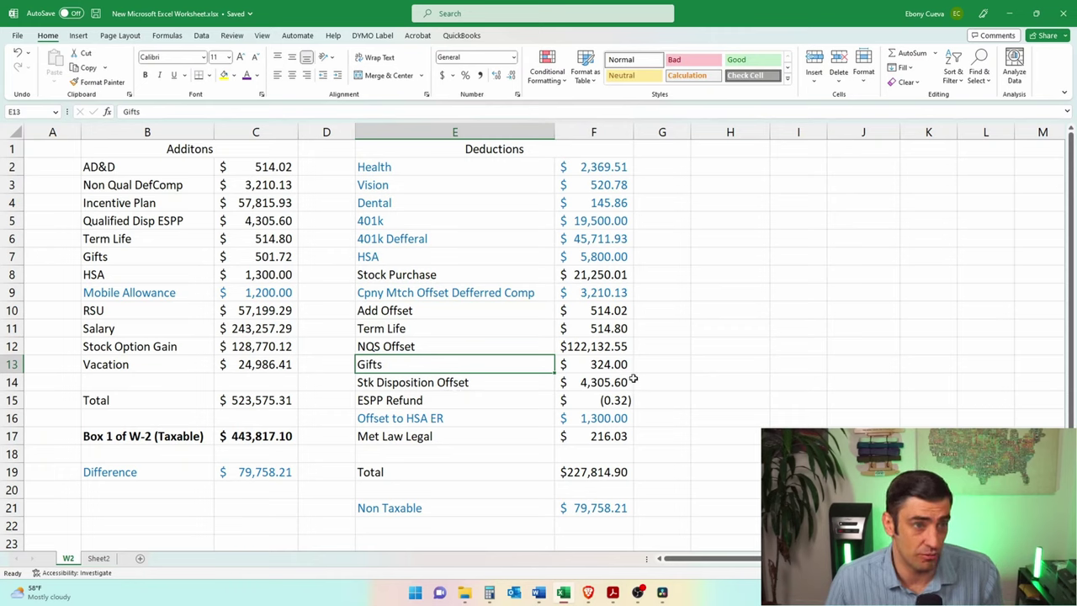
Step: Inspect the formulas behind the additions Total and the Difference, along with the Box 1 taxable amount
left_click(268, 401)
left_click(162, 112)
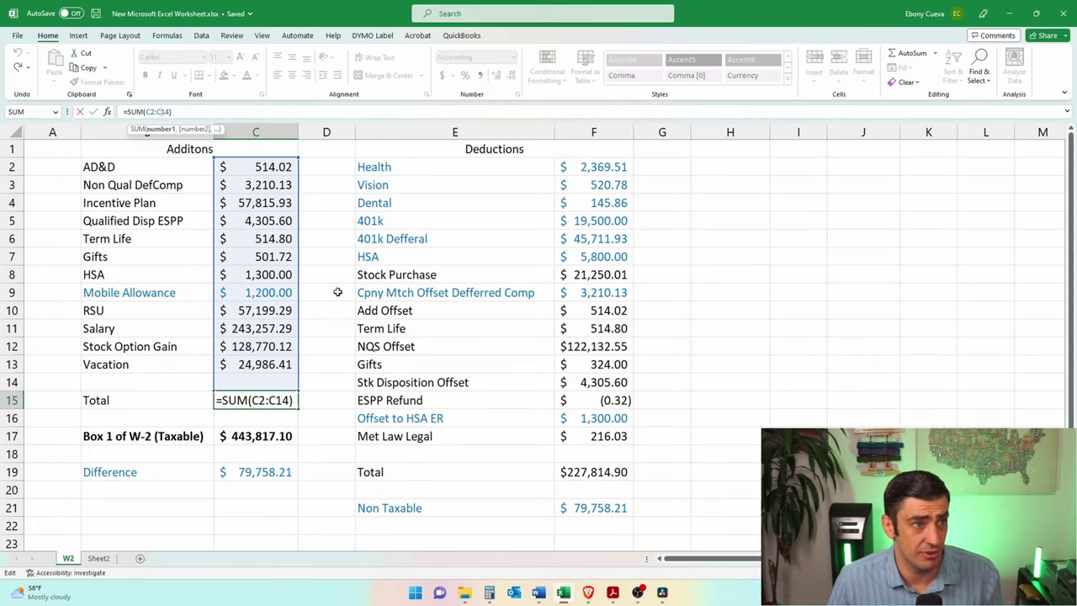
key("Return")
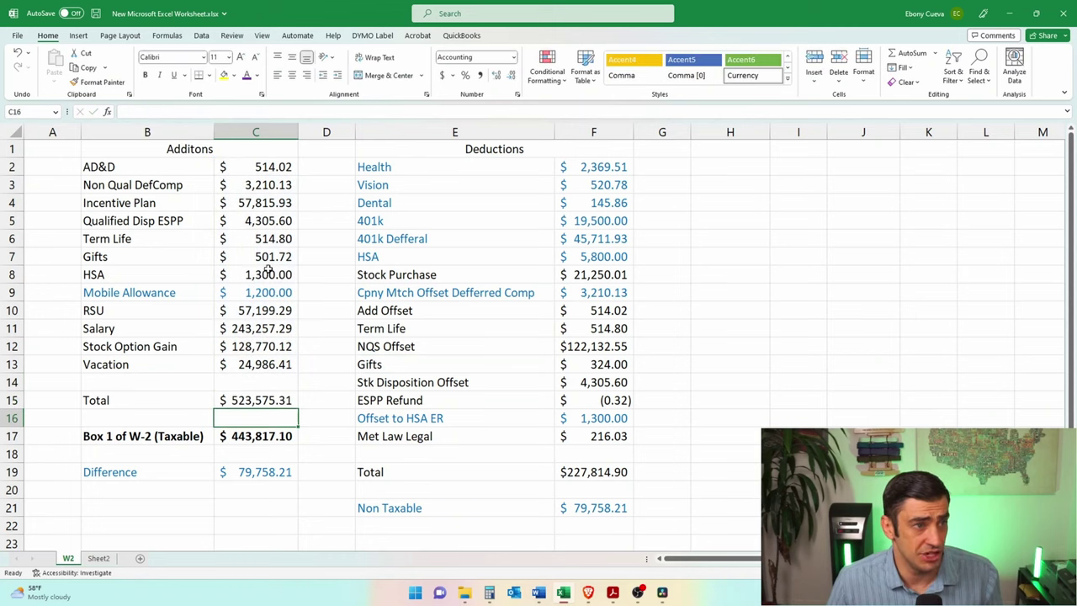
left_click(248, 439)
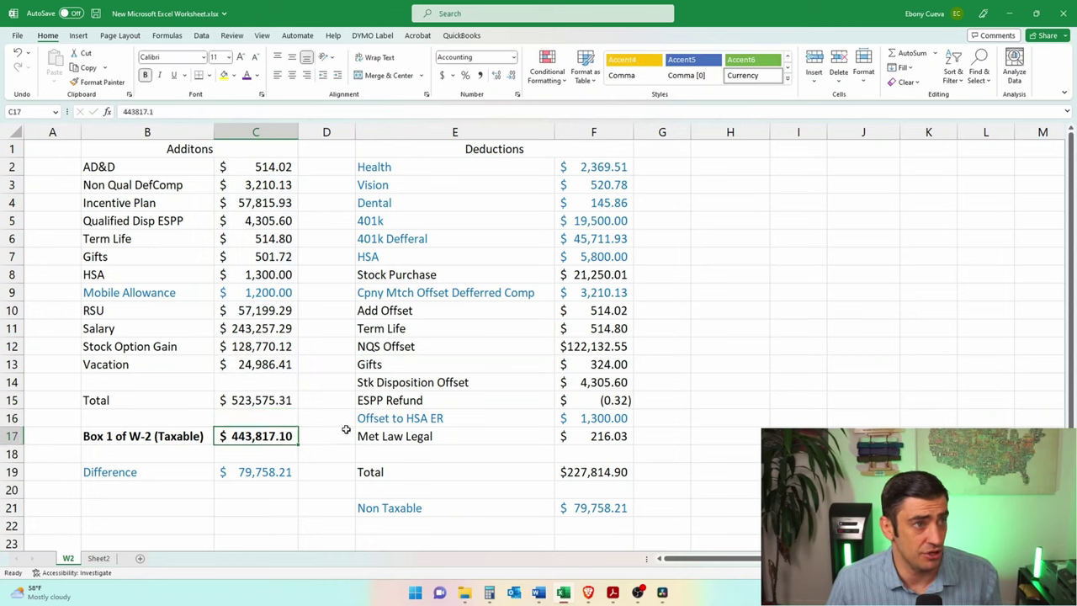
left_click(260, 491)
left_click(148, 113)
key("Return")
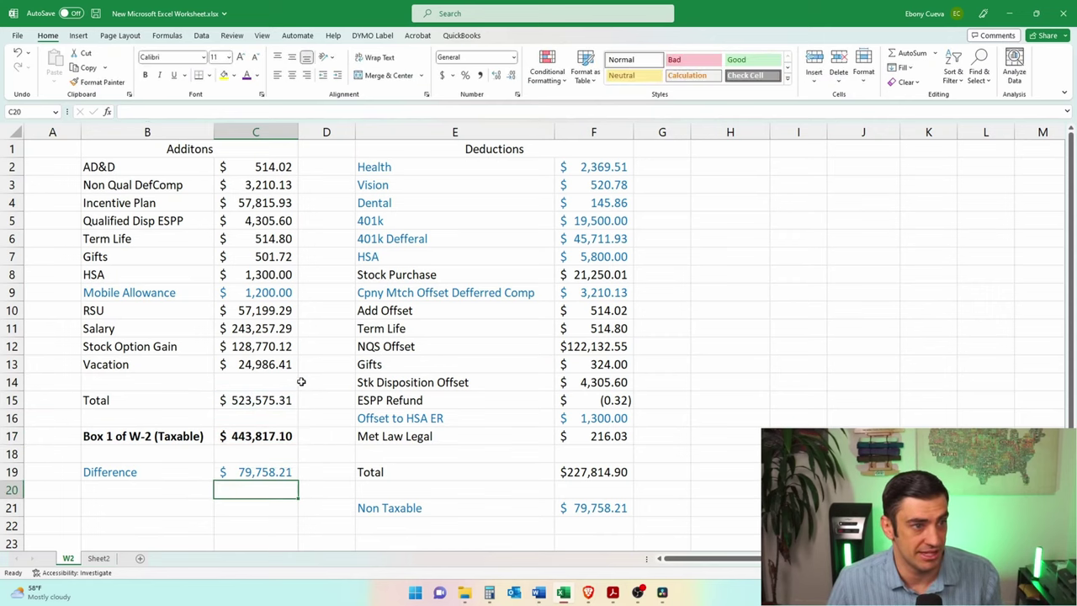
Step: Inspect the Non Taxable formula in F21 to trace which cells it adds up
left_click(599, 508)
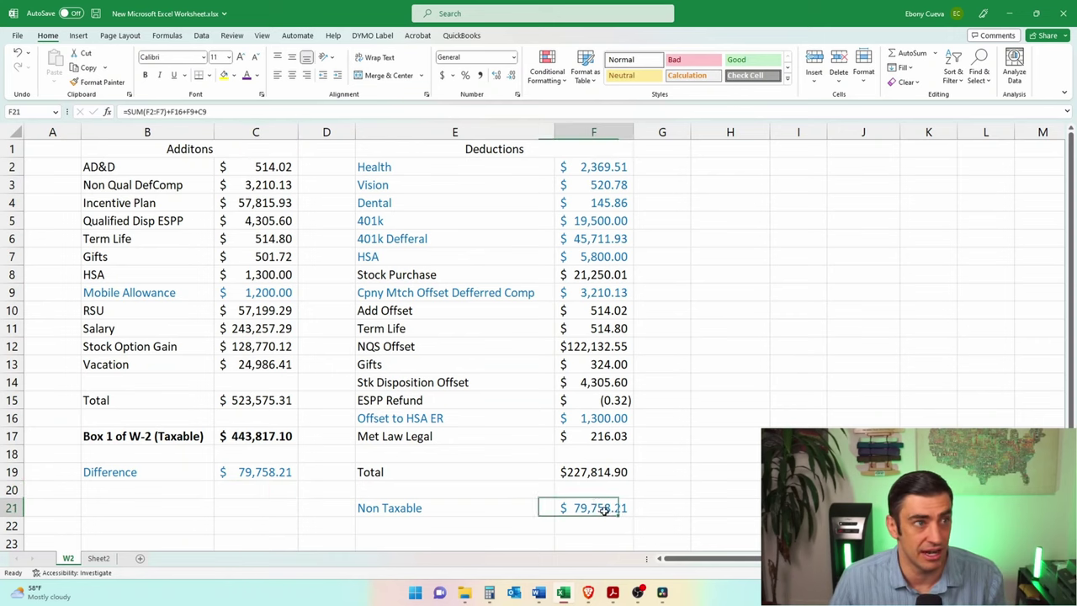
left_click(160, 112)
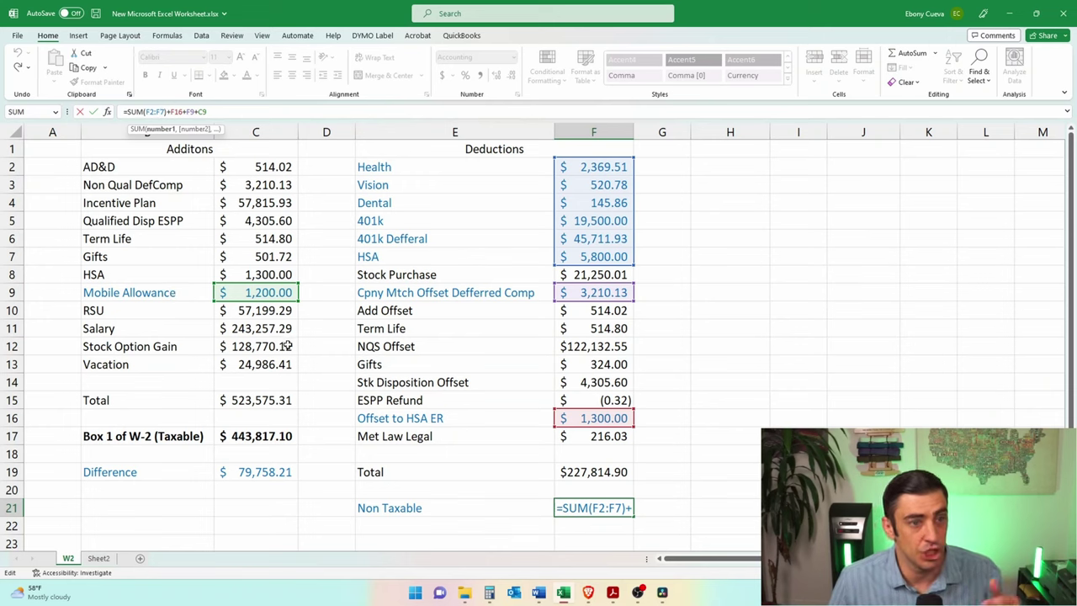
key("Return")
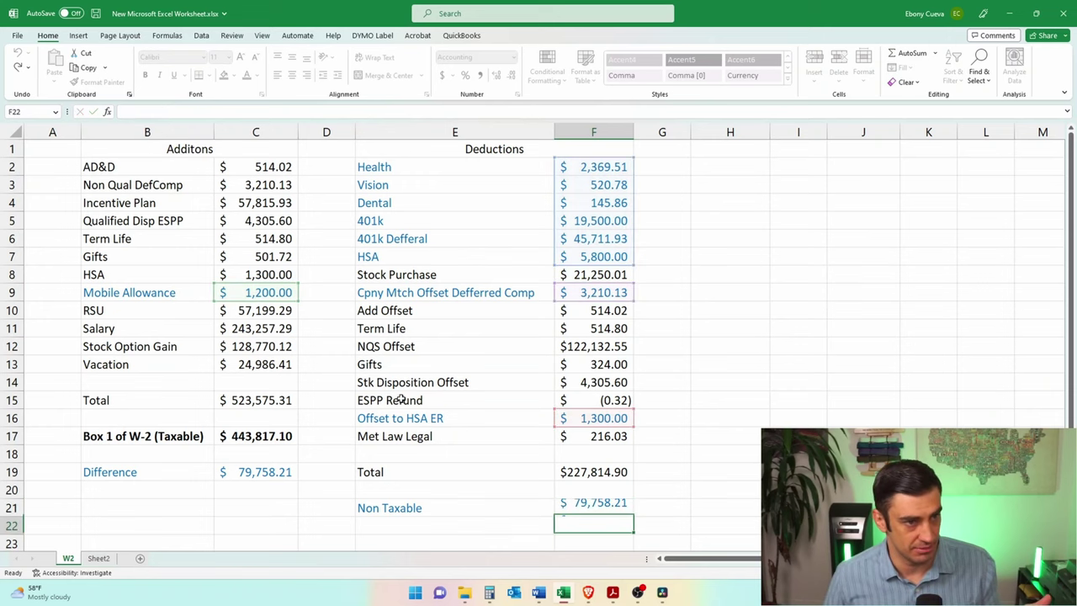
Step: Compare the Stock Option Gain and RSU rows with the NQS Offset and Stk Disposition Offset rows and the Box 1 amount
left_click_drag(261, 345, 158, 349)
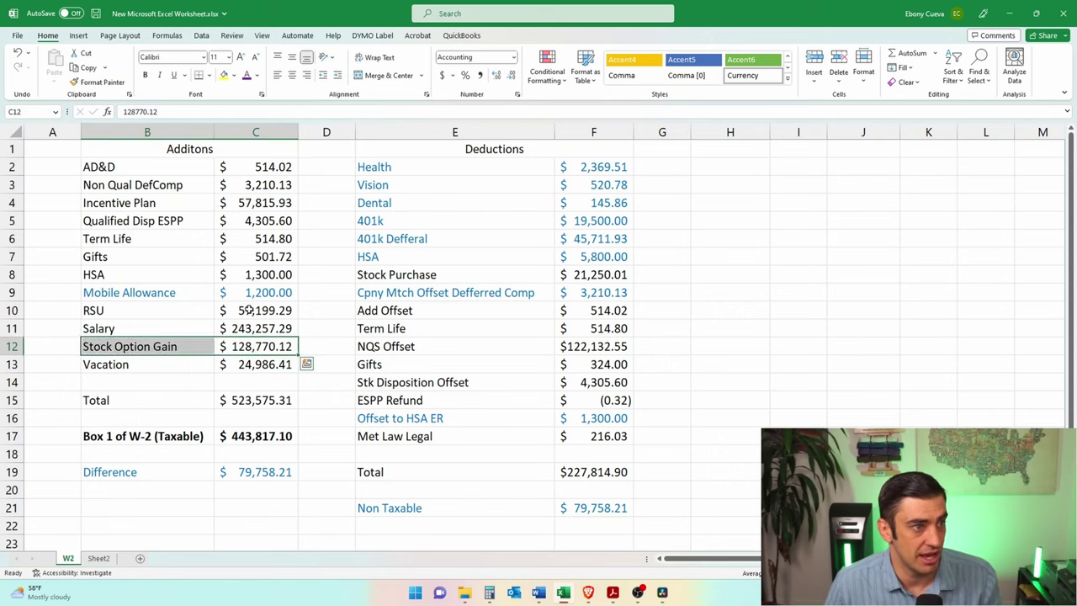
left_click_drag(246, 311, 154, 313)
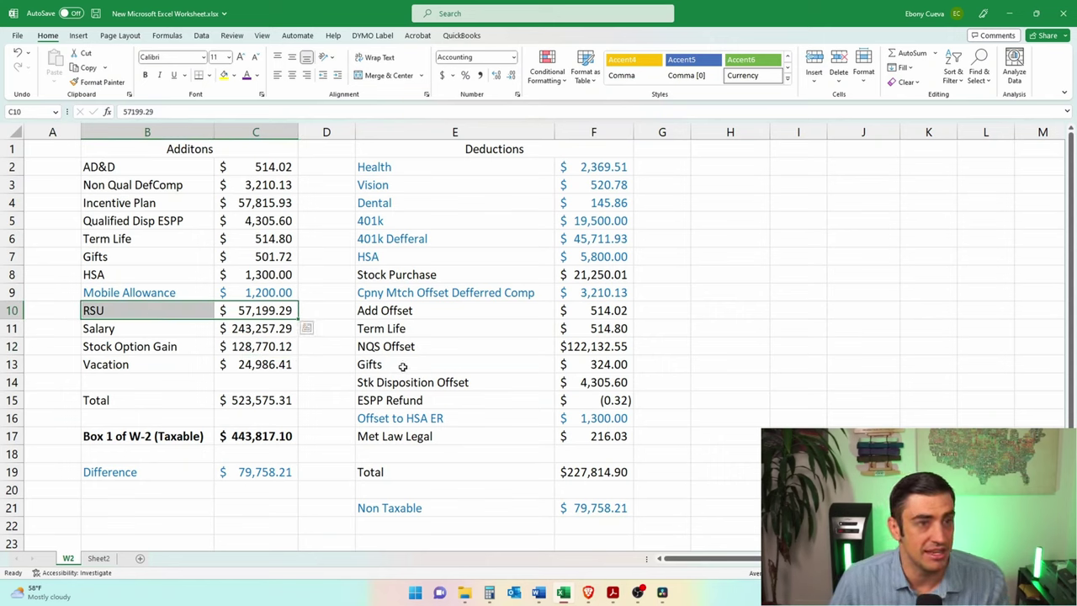
left_click_drag(395, 346, 622, 347)
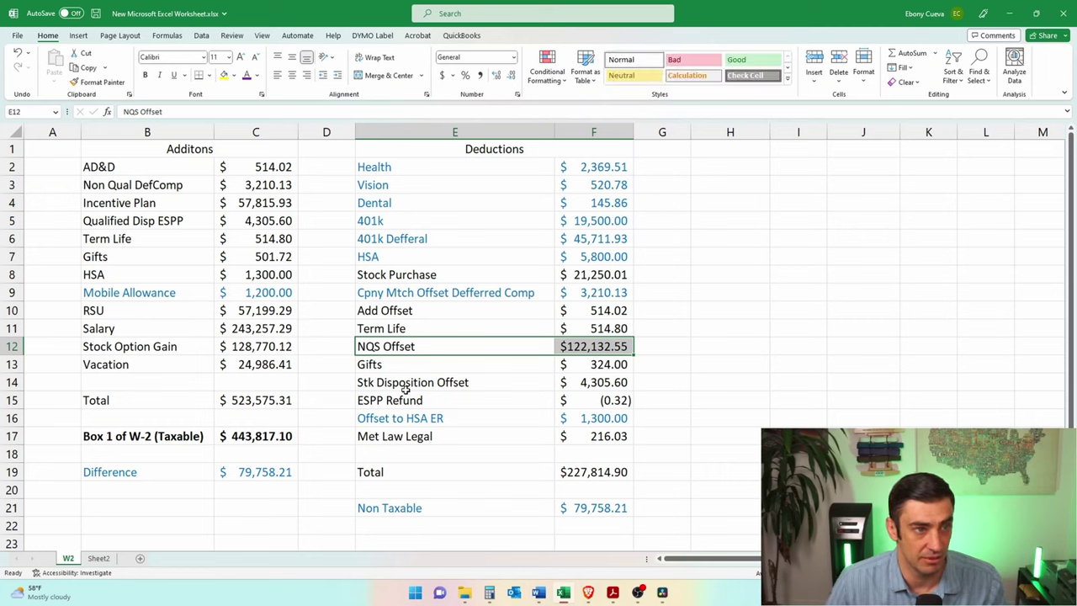
left_click_drag(403, 386, 594, 384)
left_click(238, 435)
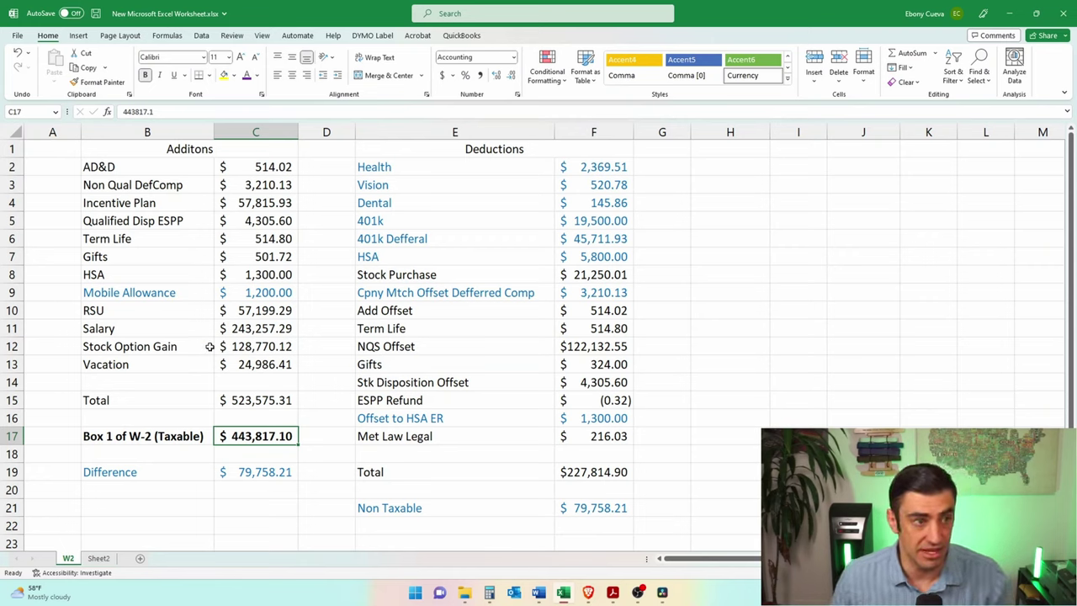
left_click_drag(136, 352, 271, 357)
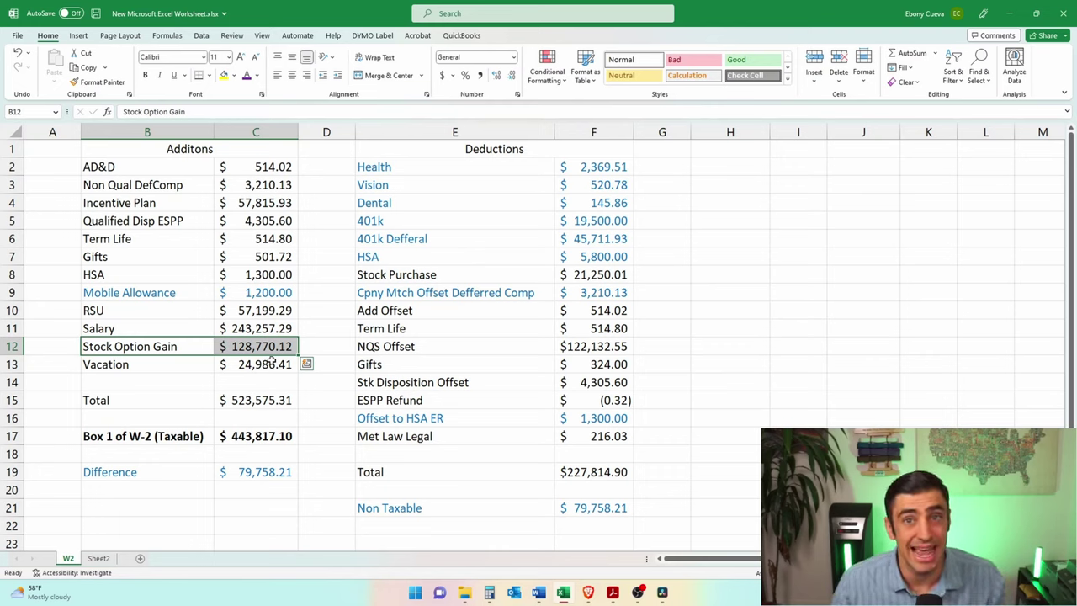
Step: Switch to Acrobat and examine the 1099-B's long-term transaction heading and the ESPP Disposition Summary's shares and disposition types
key("alt+Tab")
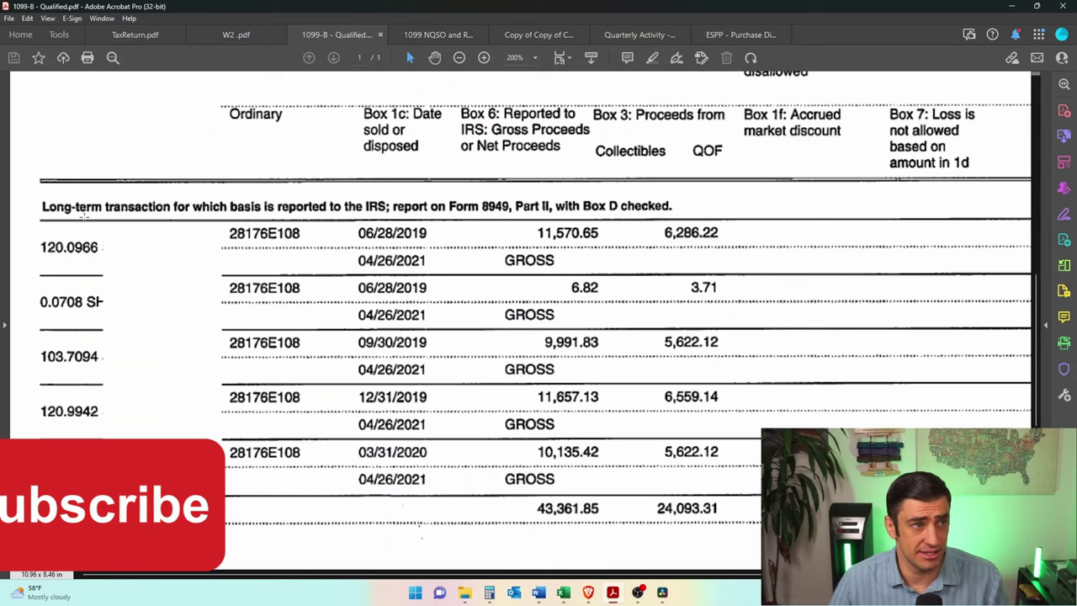
left_click_drag(34, 195, 186, 221)
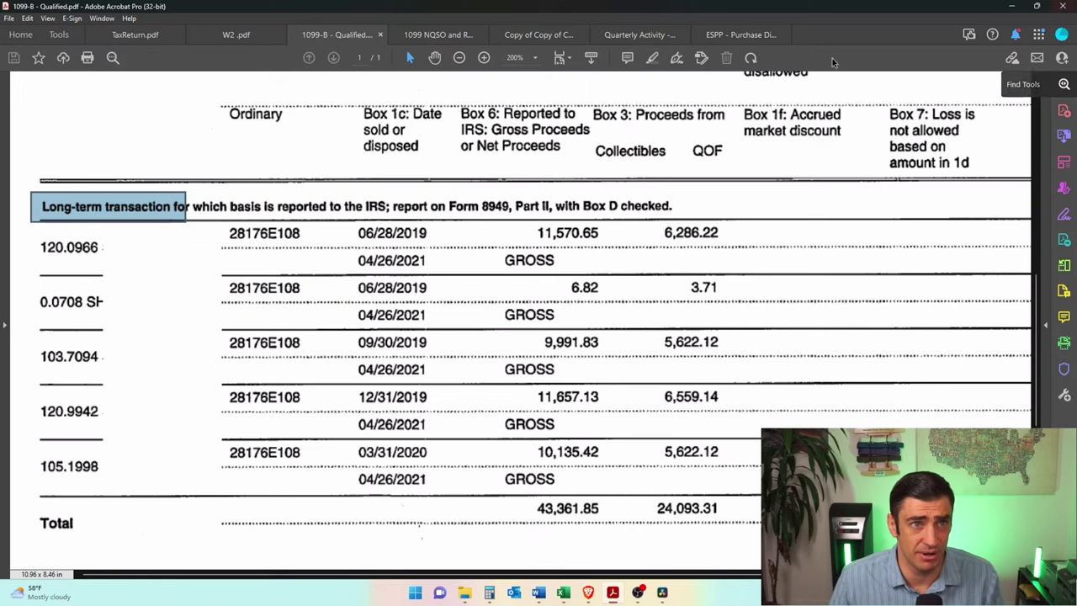
left_click(739, 34)
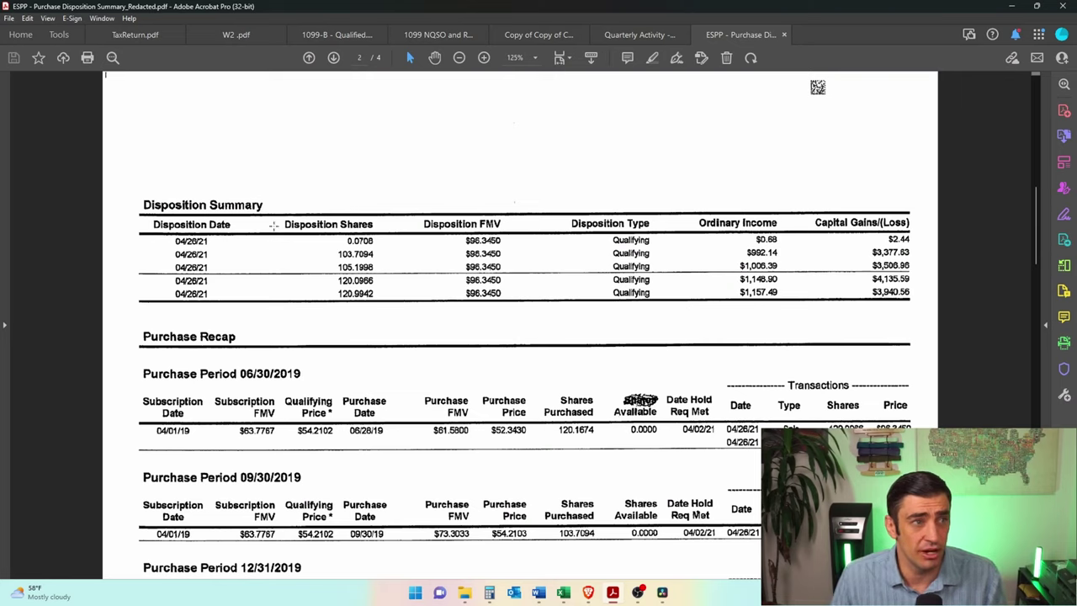
left_click_drag(279, 206, 393, 310)
left_click_drag(559, 204, 669, 320)
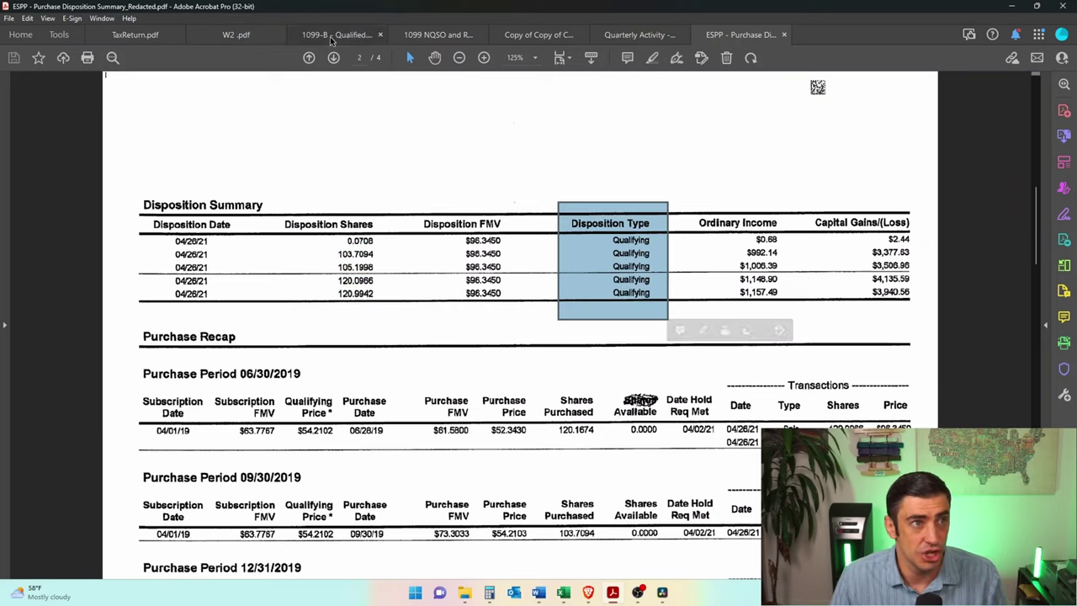
left_click_drag(306, 215, 399, 308)
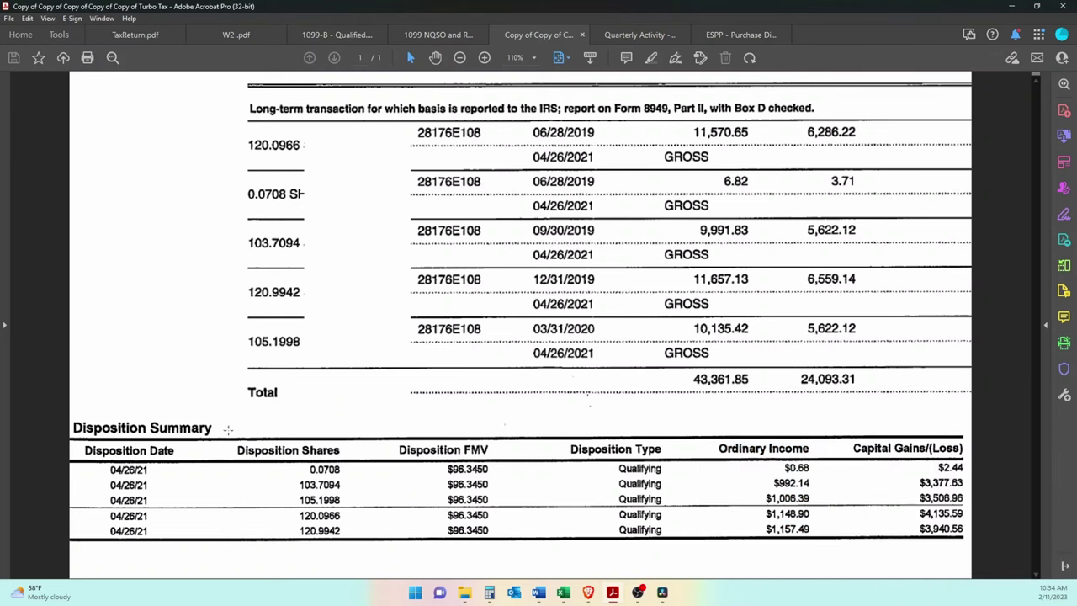
Step: In the combined document, match the disposition shares to the 1099-B share lots and mark the Ordinary Income column
left_click_drag(227, 429, 367, 542)
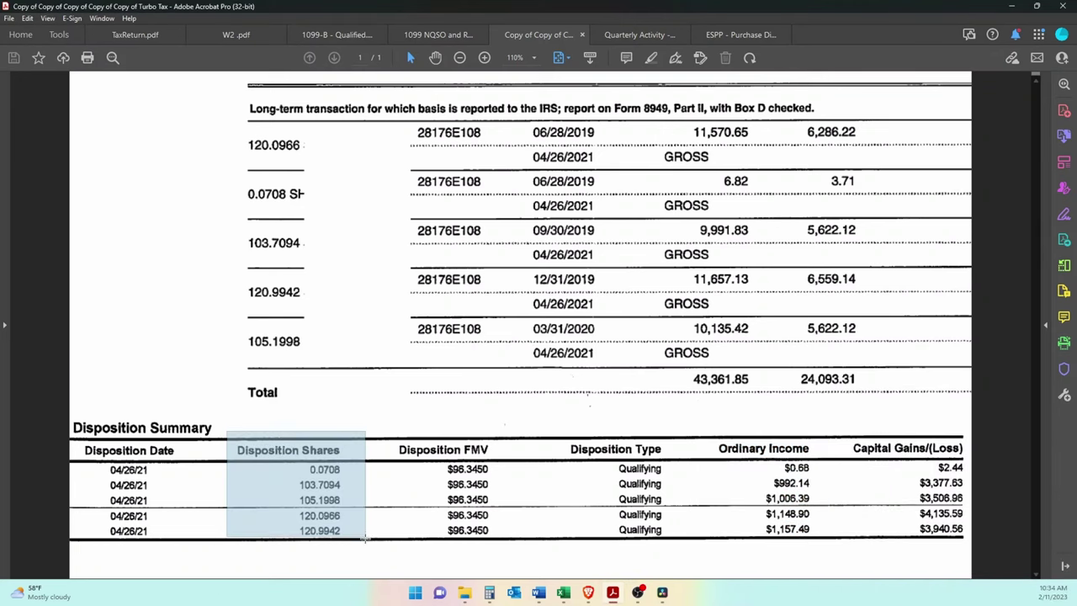
left_click_drag(237, 124, 319, 364)
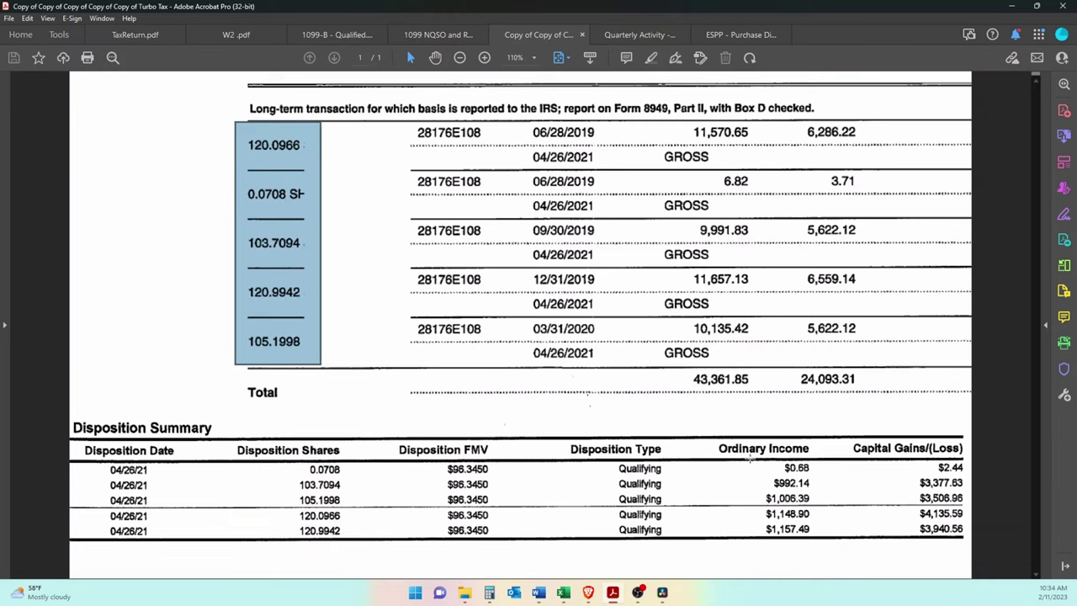
left_click(764, 428)
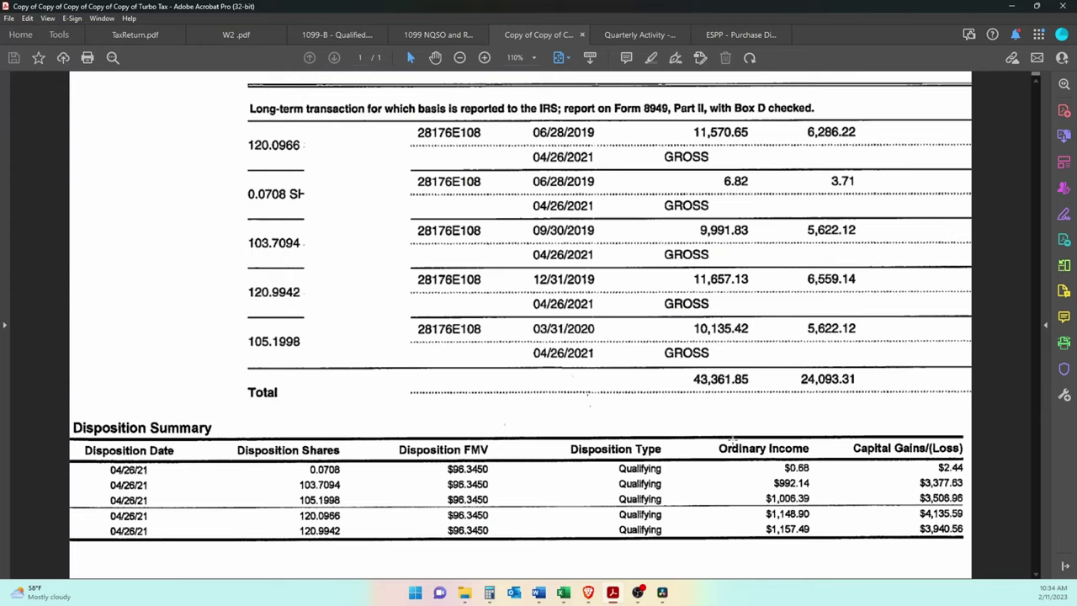
left_click_drag(692, 423, 830, 550)
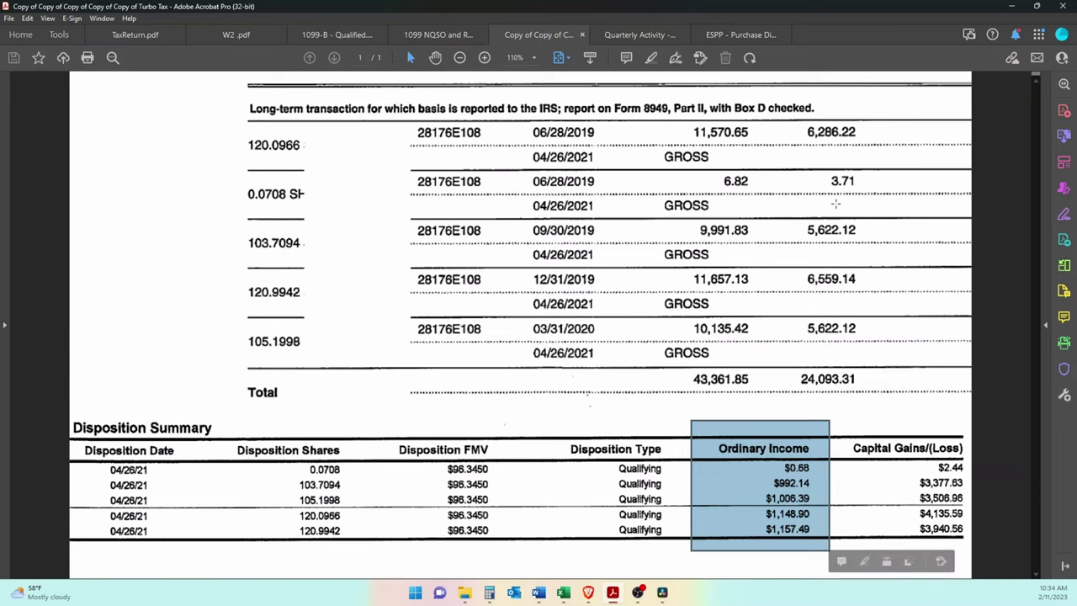
left_click(897, 248)
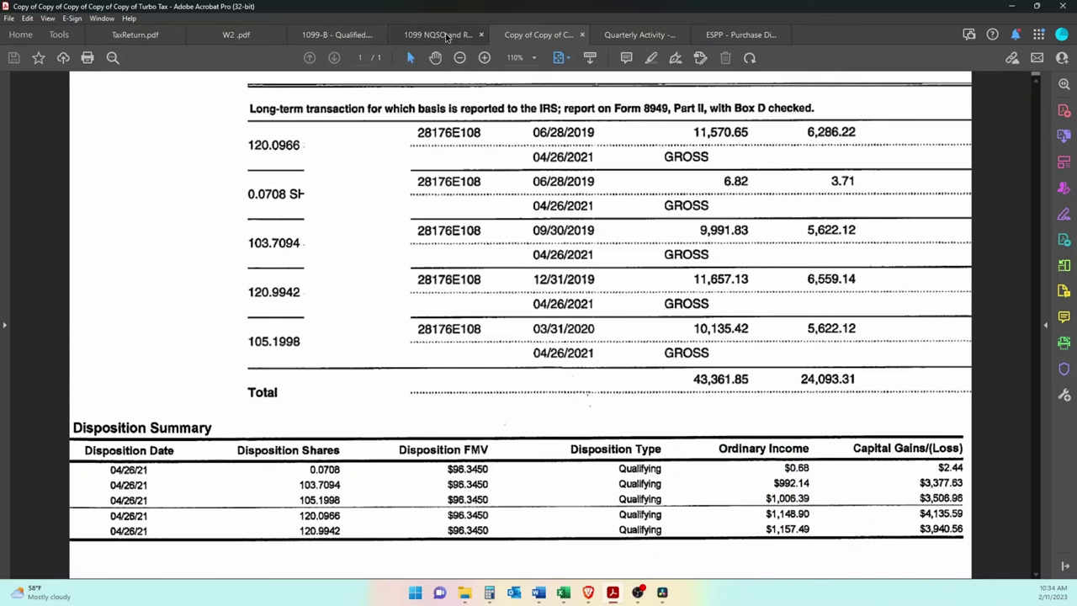
left_click_drag(721, 430, 867, 539)
Step: Open the 1099-B document and mark the Box 1e cost basis amounts for all the long-term lots and the total
left_click(334, 38)
left_click(623, 254)
scroll(632, 185, "up", 2)
left_click_drag(640, 116, 735, 572)
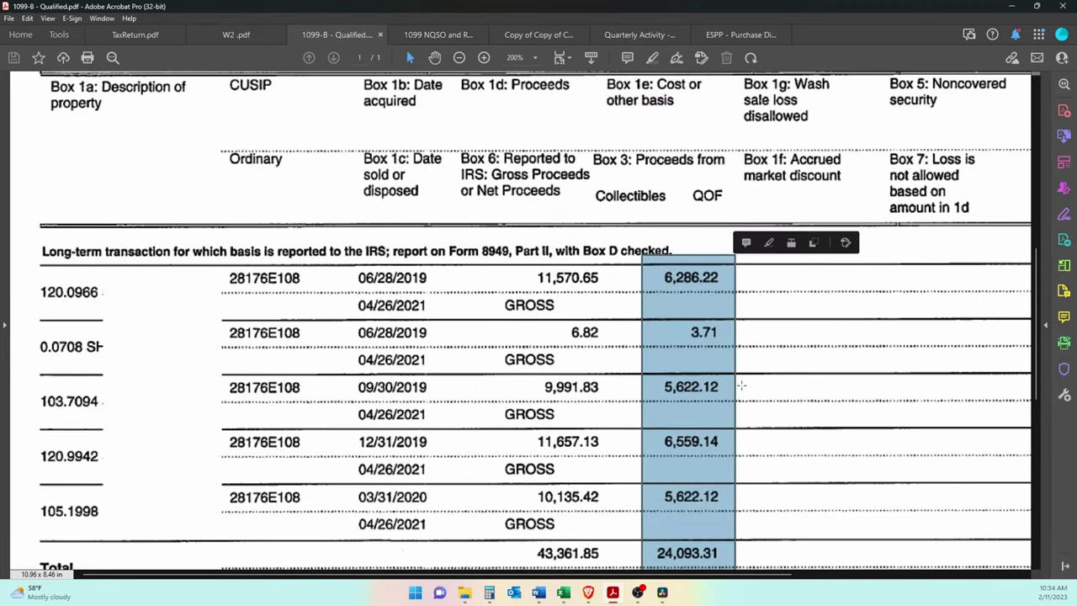
Step: Return to the combined document and mark the 1099-B total cost basis and the Disposition Summary's Ordinary Income column
scroll(753, 356, "down", 2)
key("ctrl+Tab")
key("ctrl+Tab")
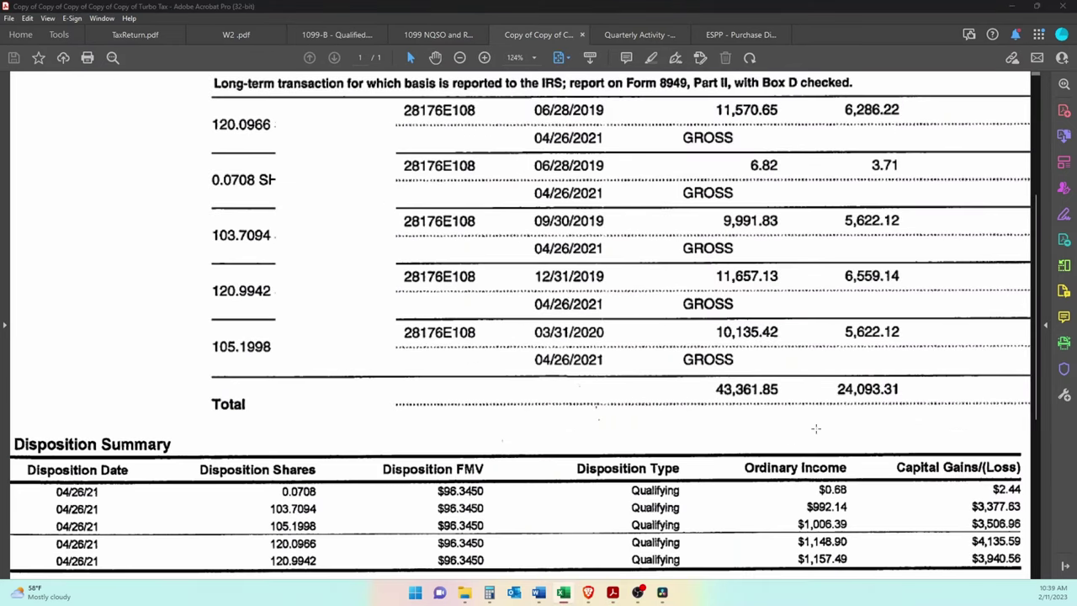
mouse_move(721, 441)
left_mouse_down()
mouse_move(829, 572)
mouse_move(877, 572)
left_mouse_up()
left_click_drag(820, 374, 909, 407)
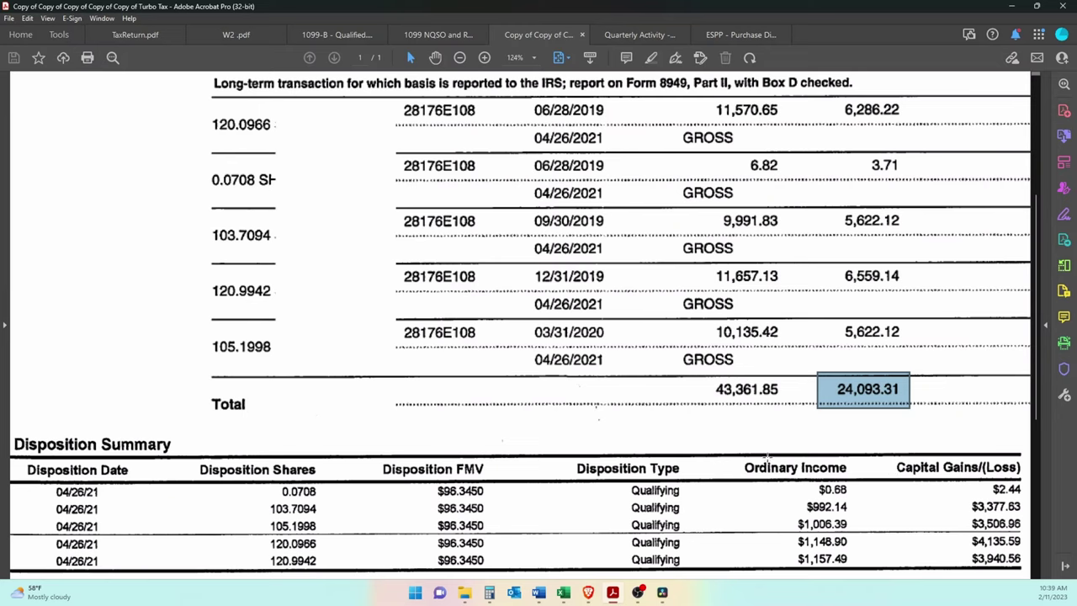
left_click_drag(738, 450, 882, 567)
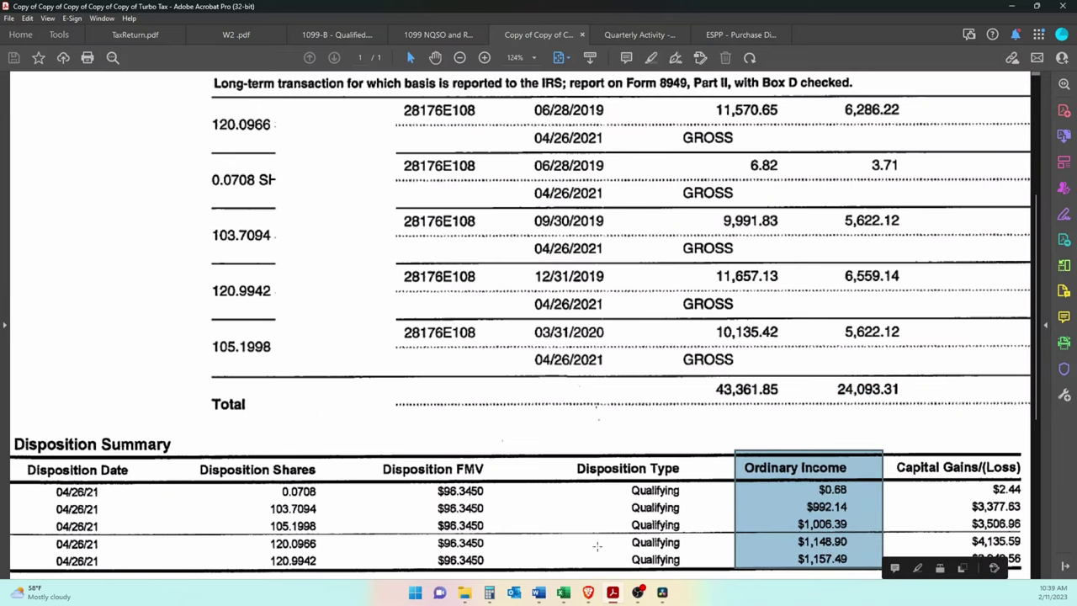
Step: Mark the Disposition Shares, Disposition FMV and Capital Gains/(Loss) columns in the Disposition Summary
left_click_drag(177, 452, 362, 568)
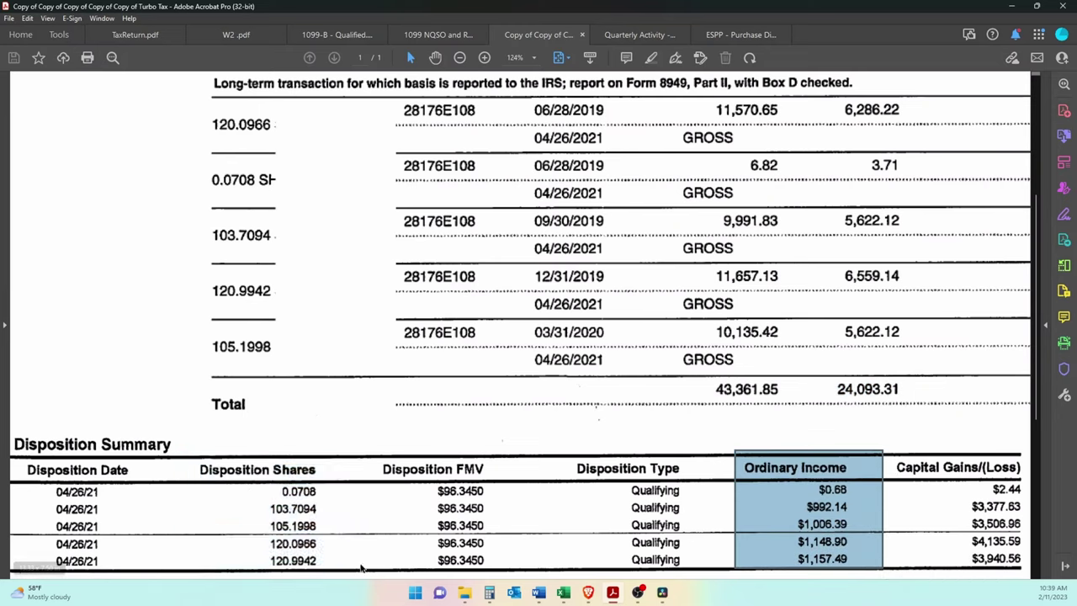
left_click_drag(383, 454, 500, 574)
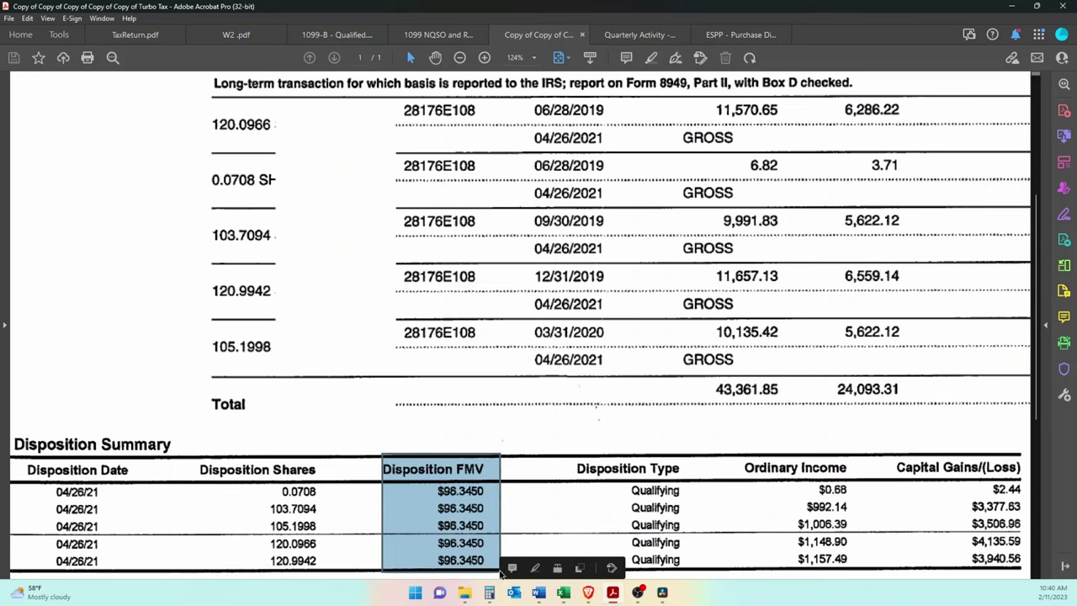
left_click_drag(879, 436, 1029, 575)
left_click_drag(670, 370, 960, 420)
left_click(992, 433)
Step: Switch to the Excel Qualified ESPP sheet and examine the Purchase/Disposition Summary's Ordinary Income and Capital Gain(Loss) totals
key("alt+Tab")
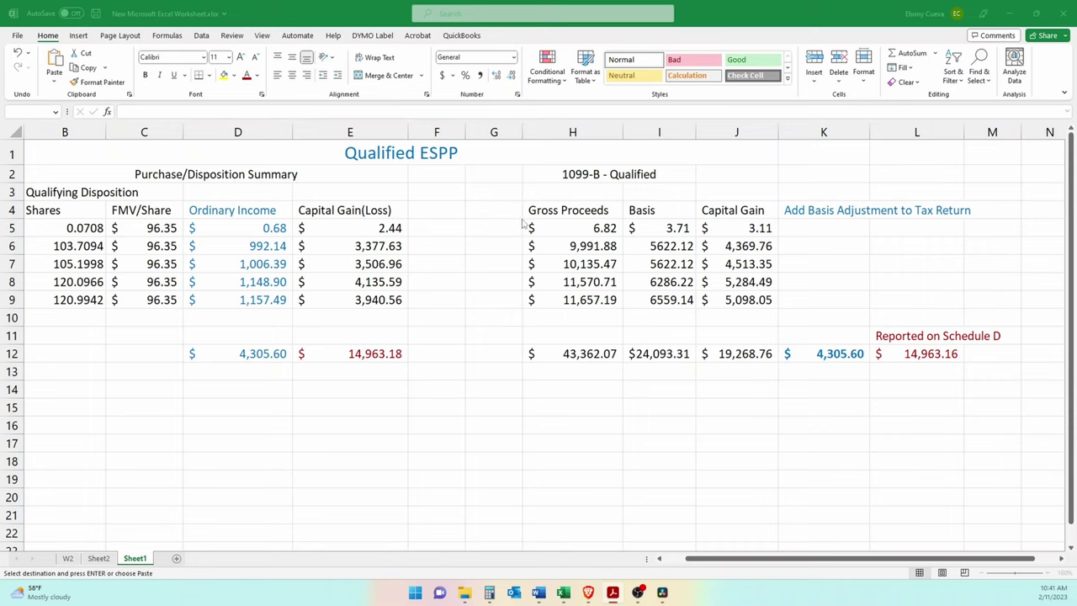
left_click(594, 174)
left_click(227, 172)
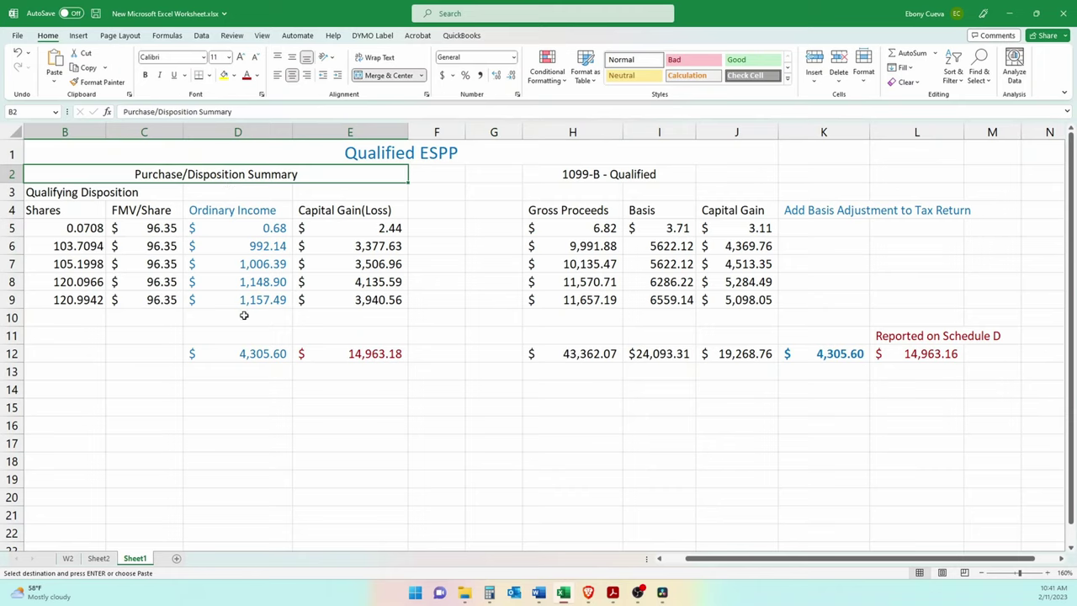
left_click(256, 355)
left_click(348, 207)
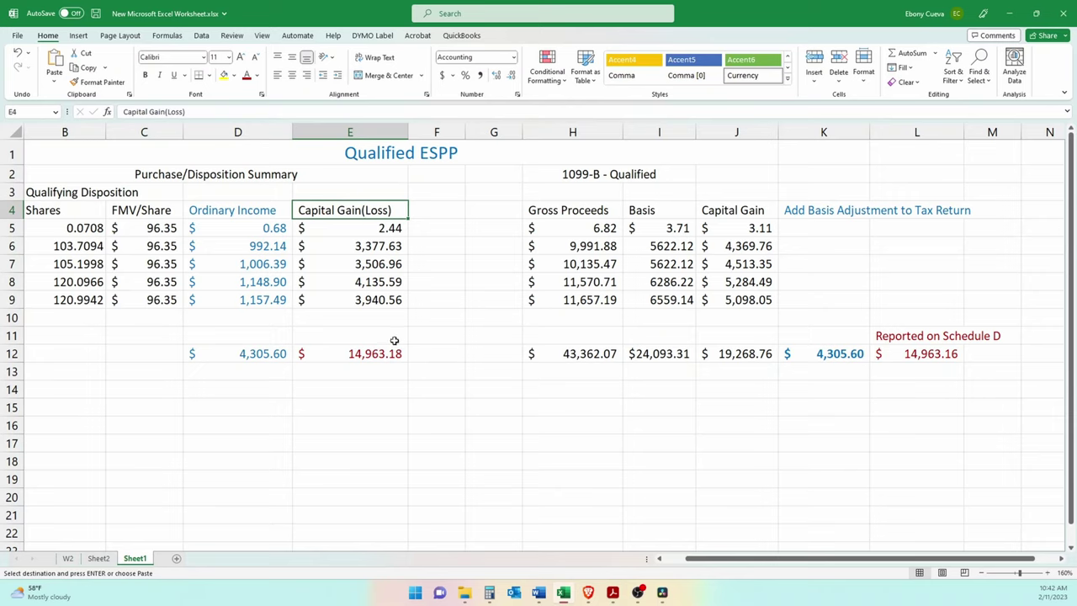
left_click(367, 352)
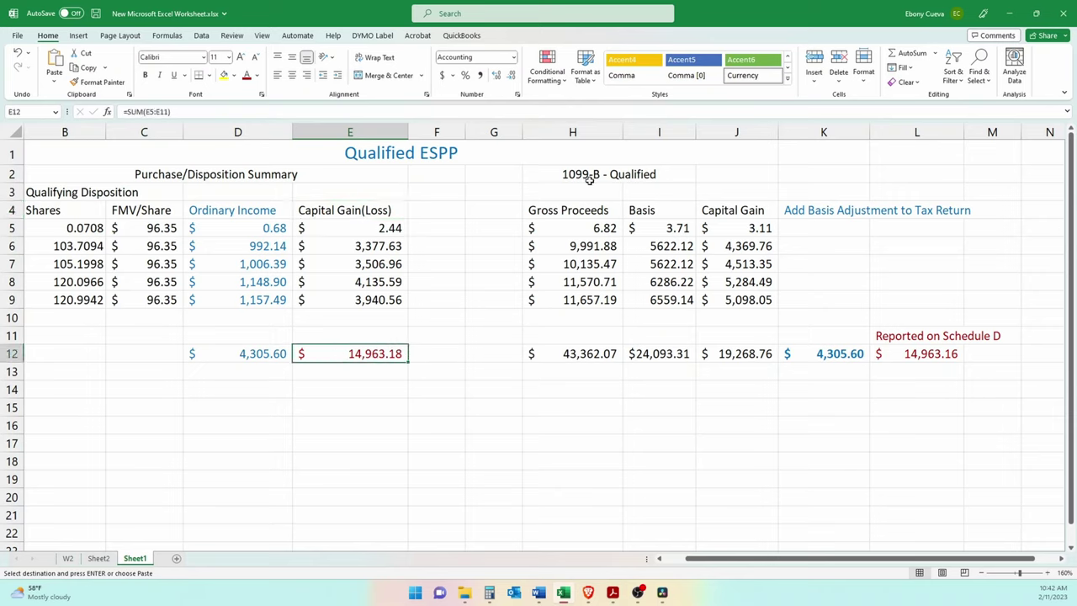
Step: Compare the 1099-B capital gain total with the disposition capital gain, the basis adjustment and the ordinary income total
left_click(740, 359)
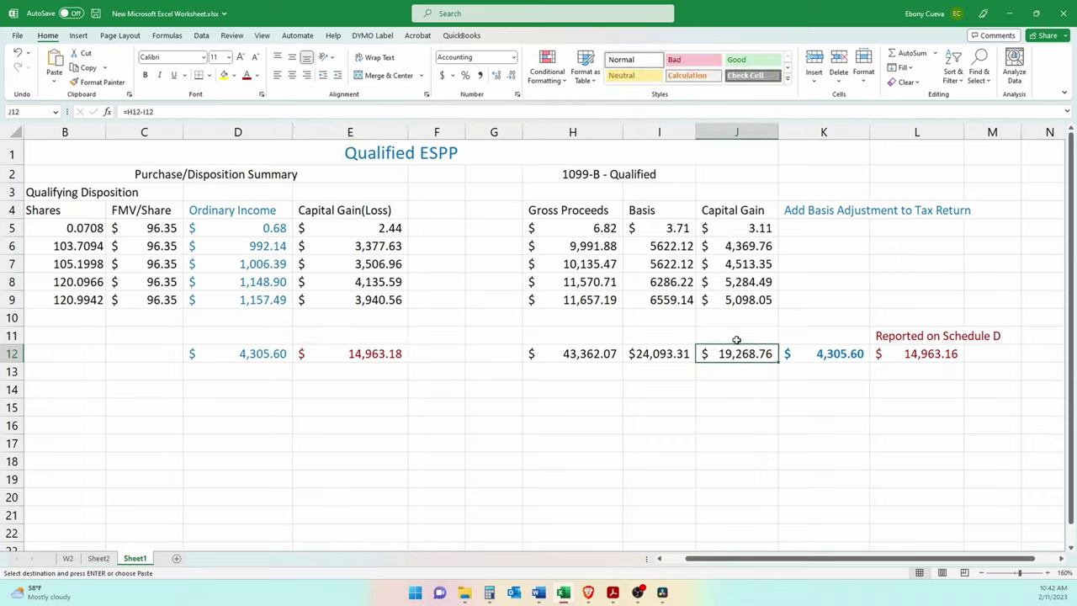
left_click(362, 357)
left_click(821, 361)
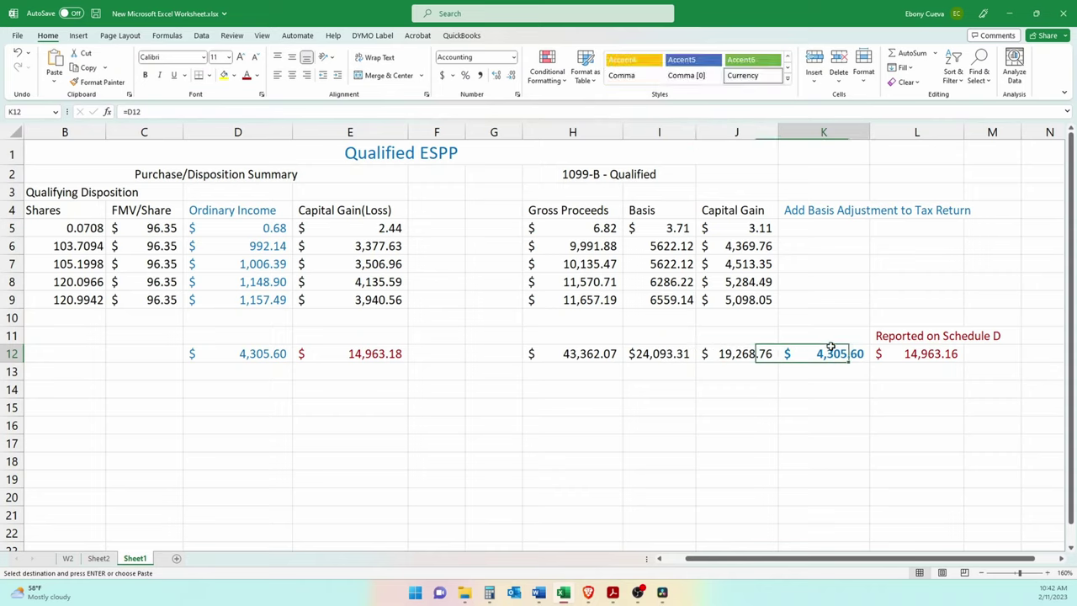
left_click(234, 356)
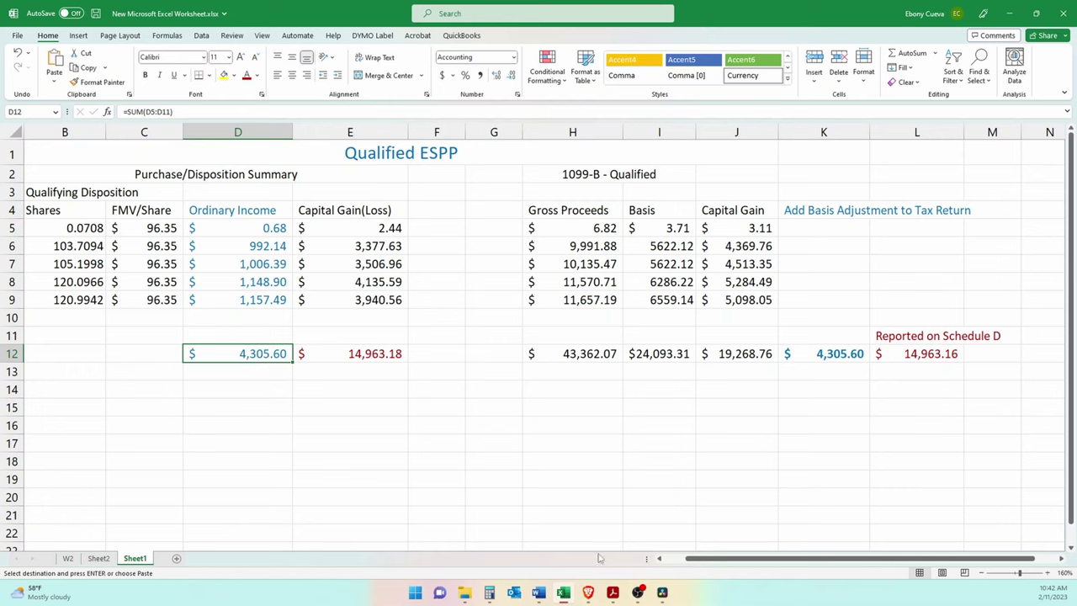
Step: Switch to the W-2 in Acrobat and mark the Qualified Disp. From ESPP Sale amount and the Box 1 wages
mouse_move(615, 596)
left_click(362, 498)
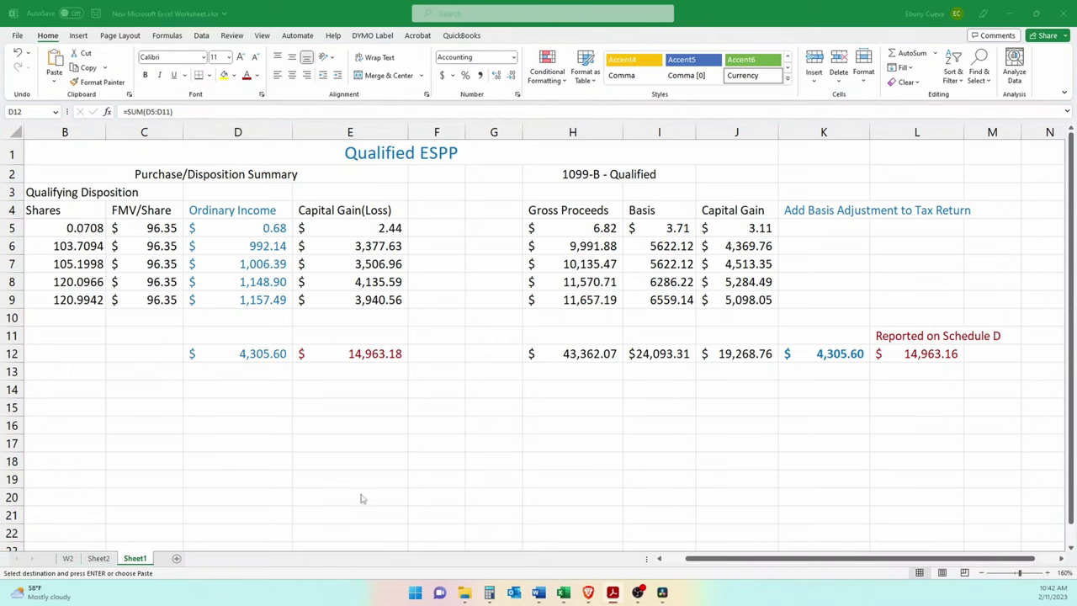
mouse_move(613, 593)
left_click(373, 538)
left_click_drag(392, 140, 683, 162)
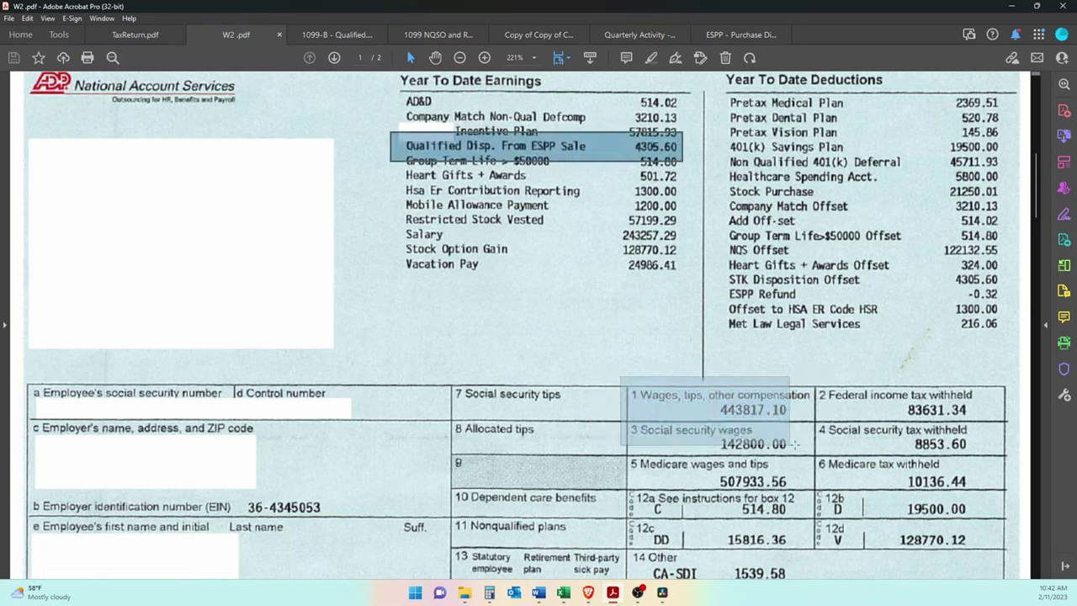
left_click(669, 154)
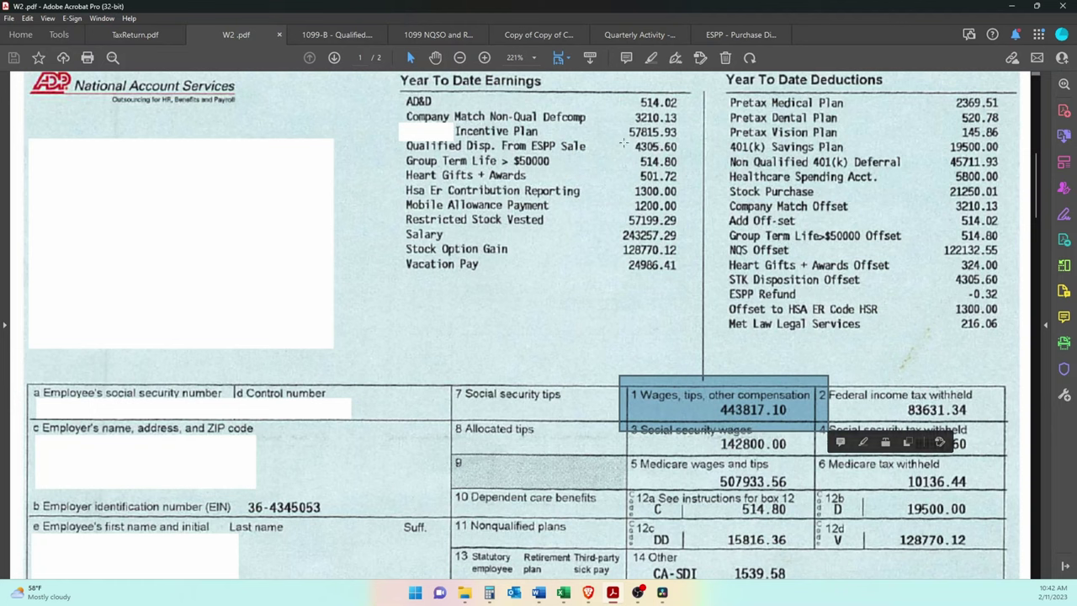
left_click_drag(623, 143, 684, 154)
Step: Back in Excel, trace the 1099-B proceeds, basis and capital gain totals through the basis adjustment to the Schedule D amount
key("alt+Tab")
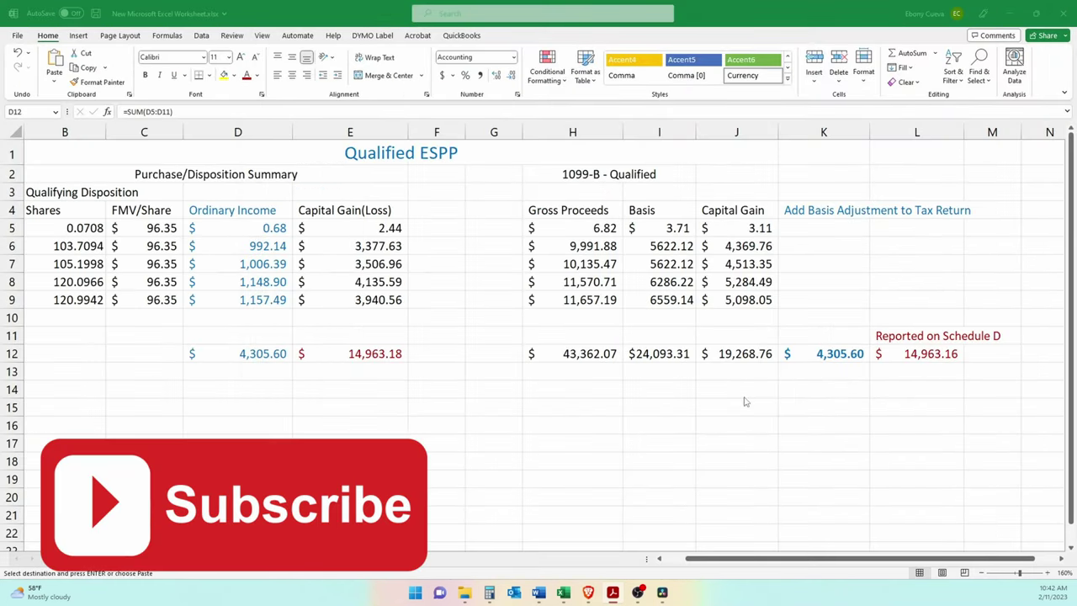
left_click(818, 210)
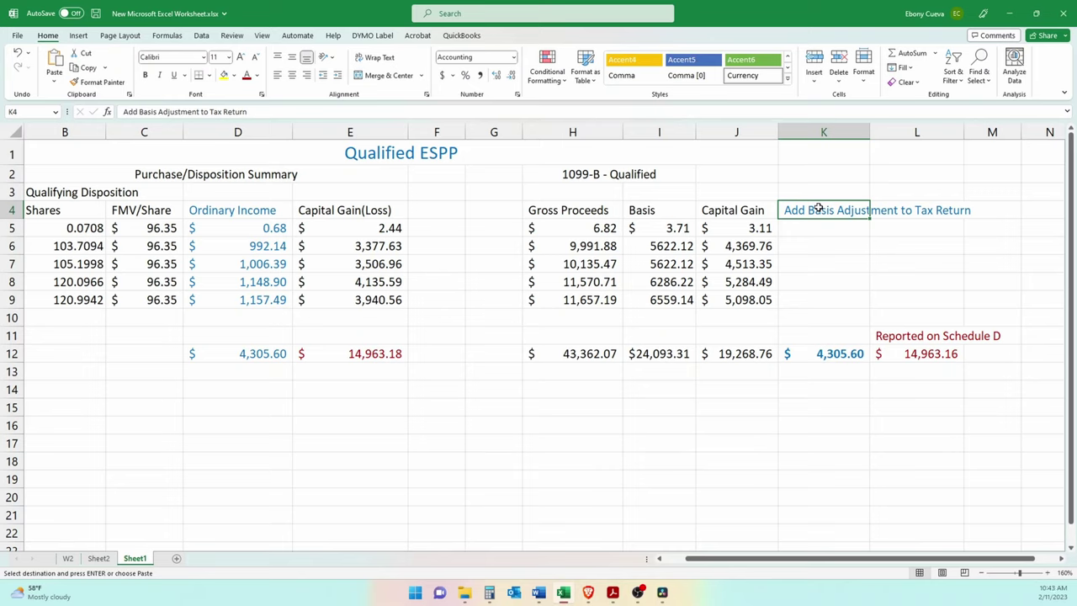
left_click(731, 352)
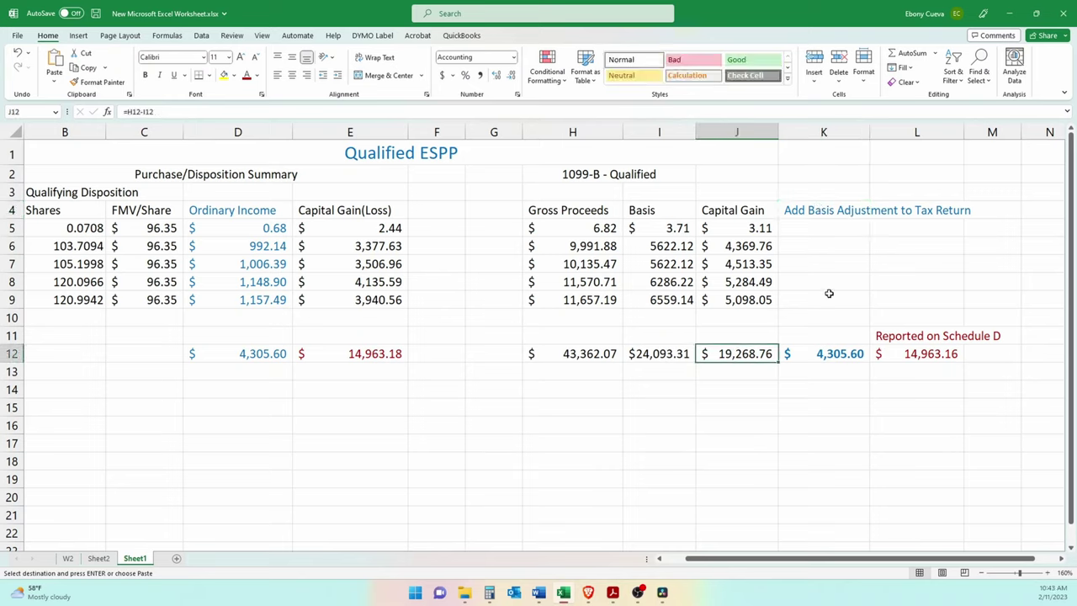
left_click_drag(581, 355, 659, 354)
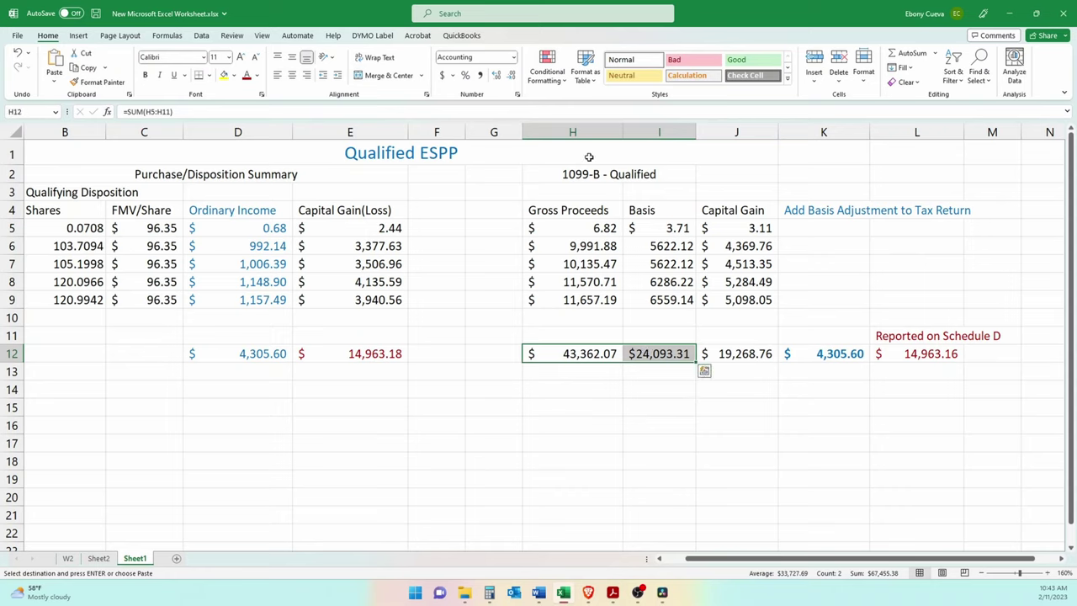
left_click(585, 176)
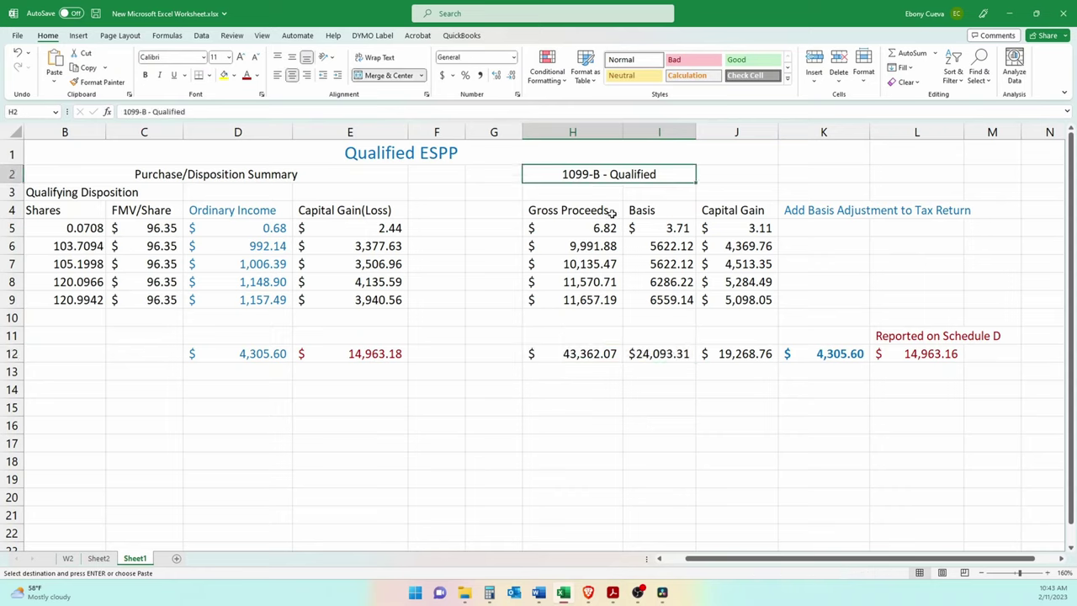
left_click(774, 356)
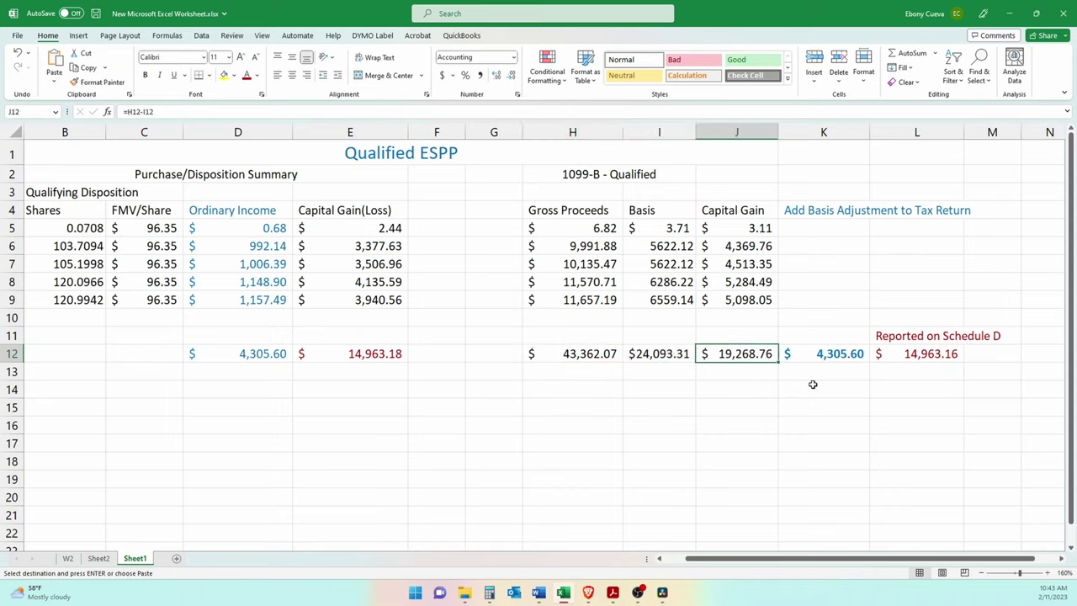
left_click(936, 357)
left_click(744, 353)
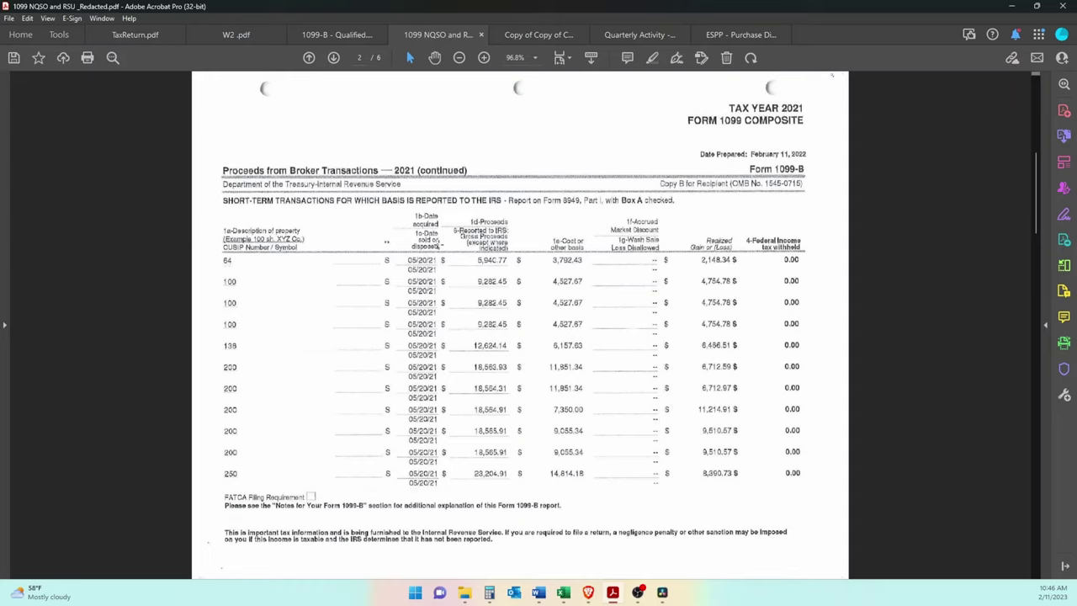
Step: In the 1099 NQSO and RSU document, mark the short-term transaction headings for Box A and Box B
left_click_drag(206, 197, 688, 209)
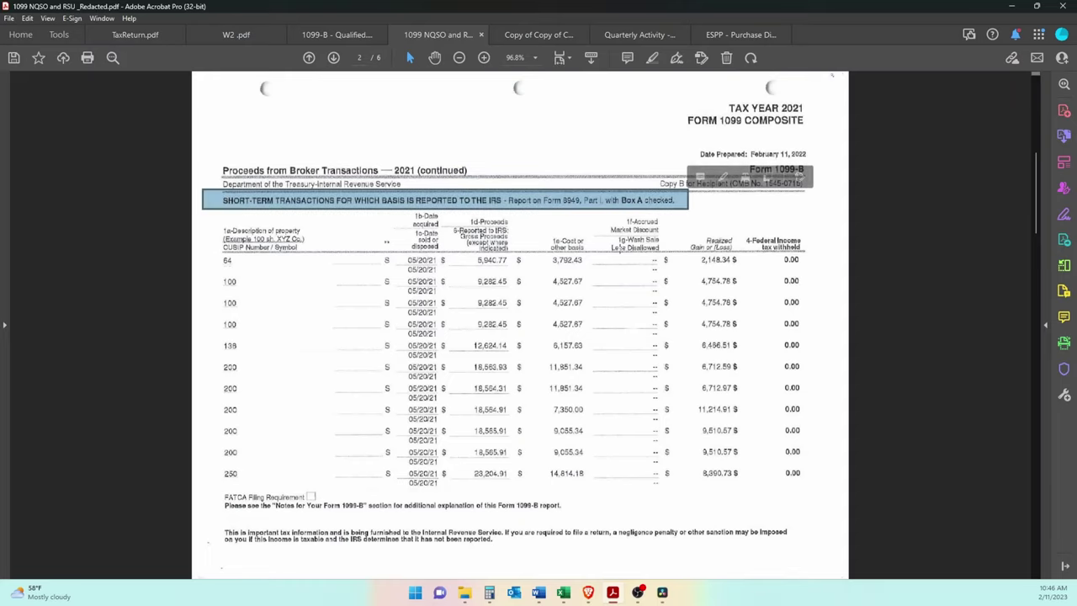
scroll(619, 248, "down", 2)
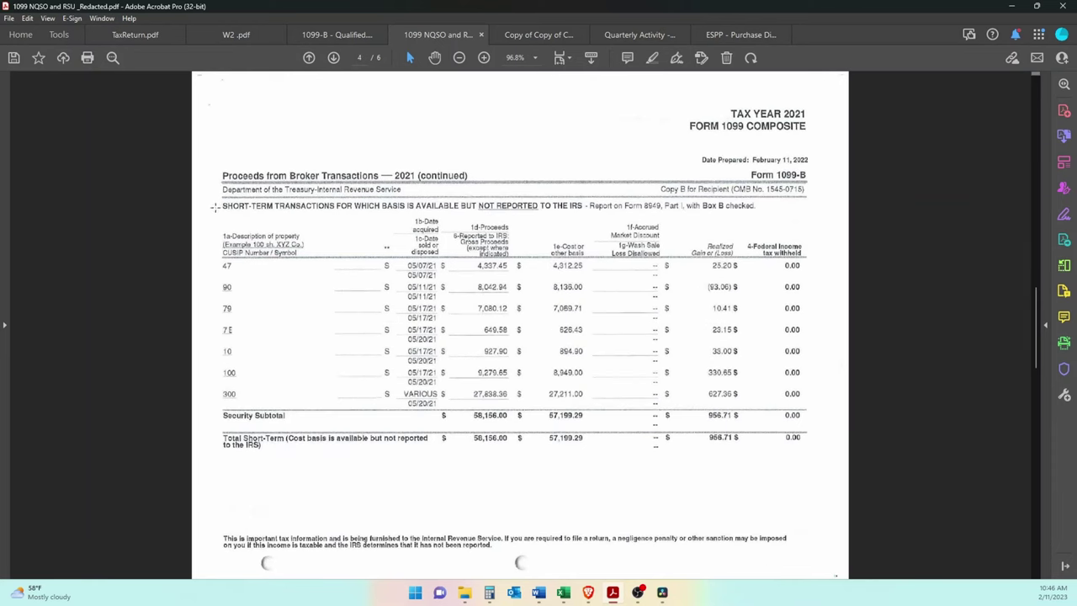
left_click_drag(208, 196, 762, 221)
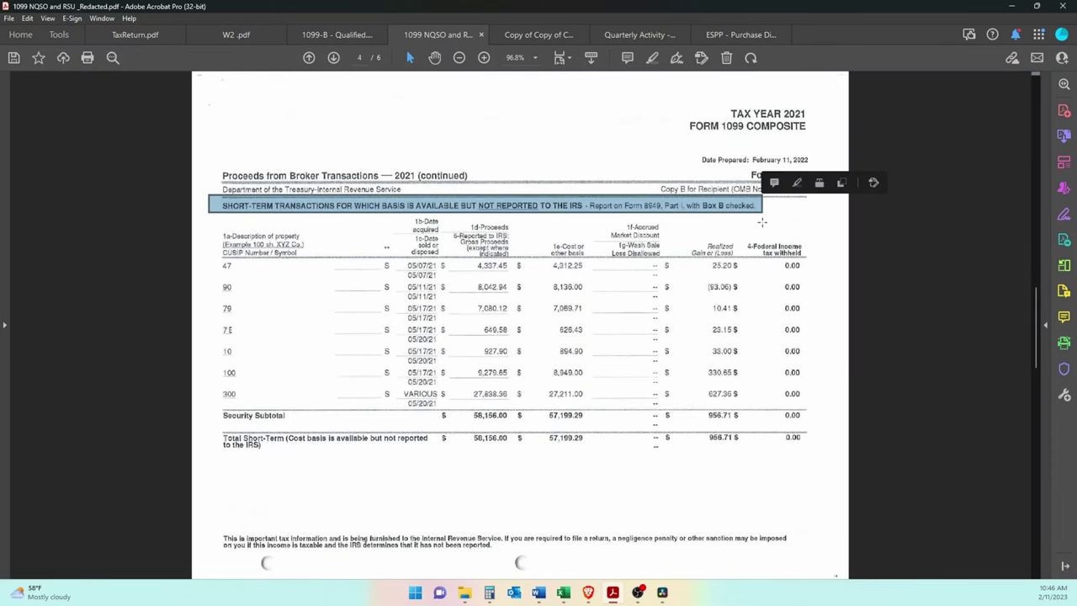
Step: Open the Quarterly Activity statement and go through its pages to the continued Transaction and Tax Summary
key("ctrl+Tab")
key("ctrl+Tab")
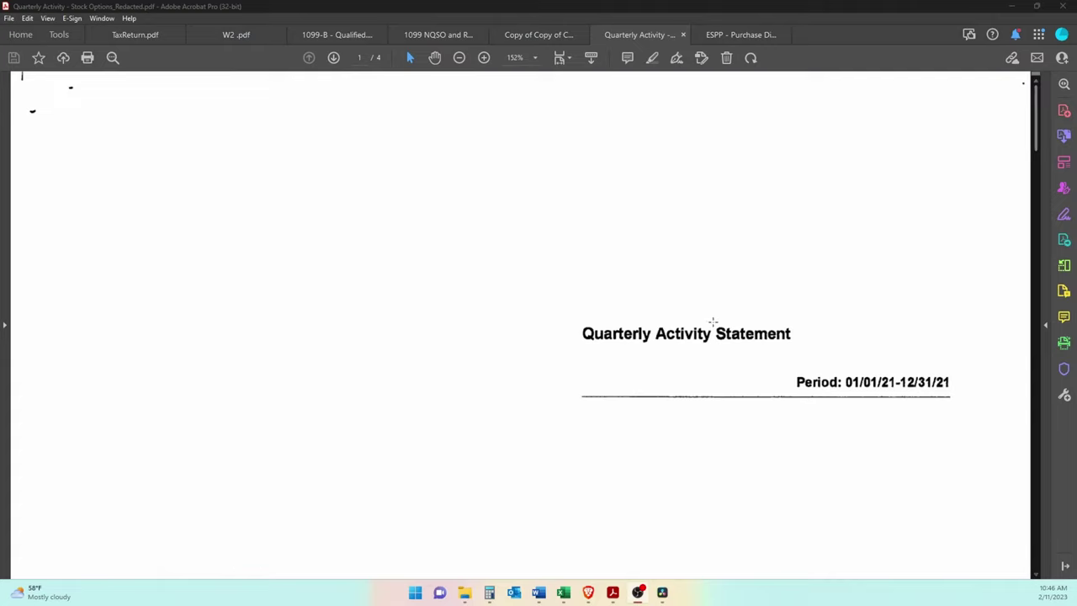
left_click_drag(1039, 122, 1025, 428)
left_click_drag(287, 304, 51, 366)
left_click_drag(283, 394, 333, 460)
left_click(278, 477)
left_click(277, 451)
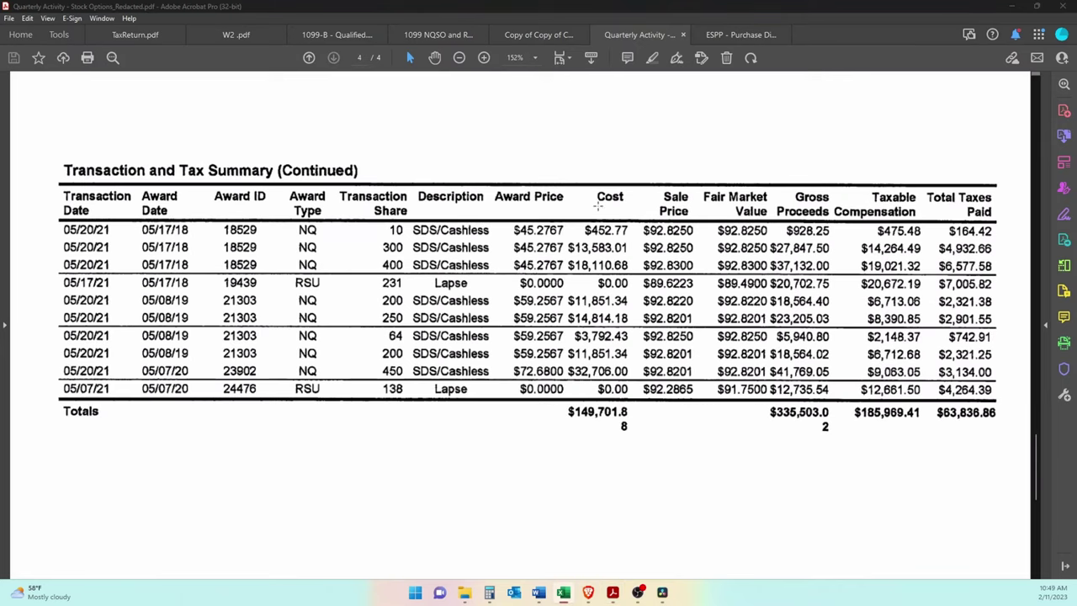
Step: Mark the cost, gross proceeds and taxable compensation of the 10-share NQ transaction in the Transaction and Tax Summary
left_click_drag(578, 188, 637, 241)
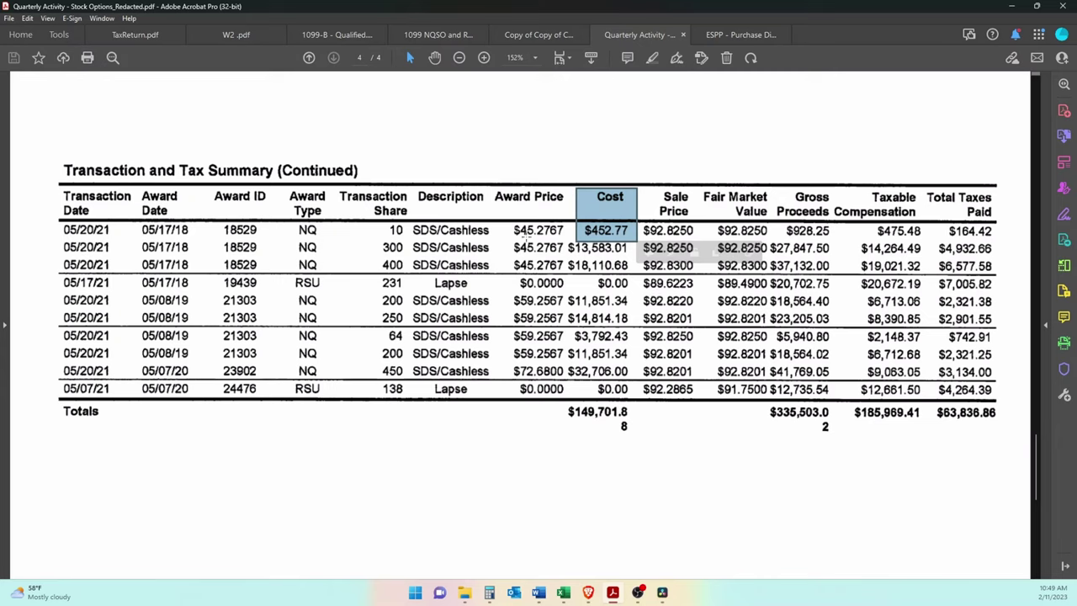
left_click_drag(784, 183, 831, 239)
left_click_drag(849, 178, 931, 244)
left_click(771, 205)
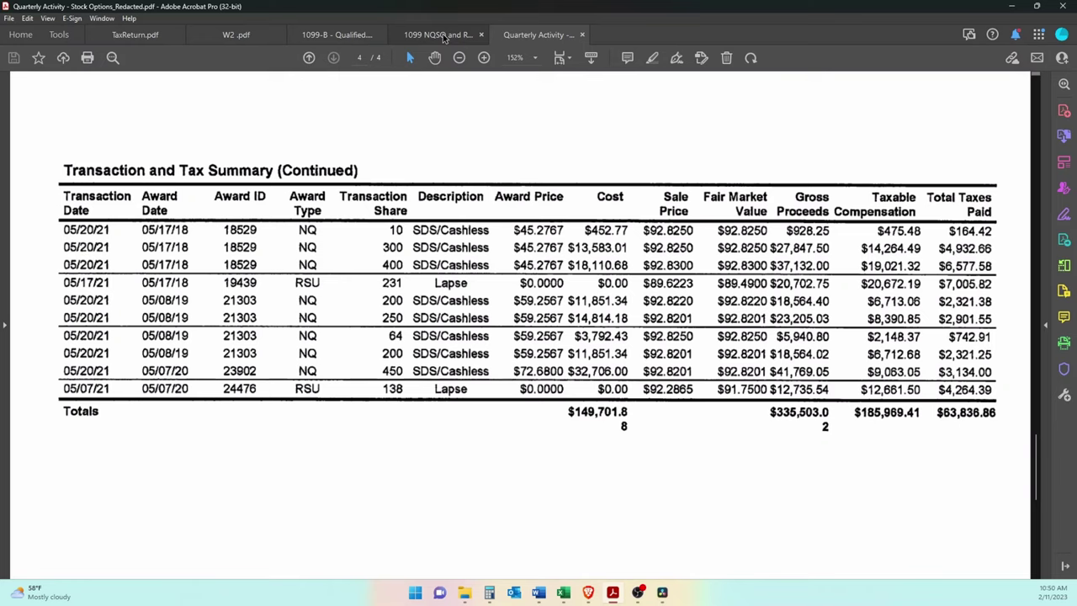
left_click_drag(286, 217, 635, 243)
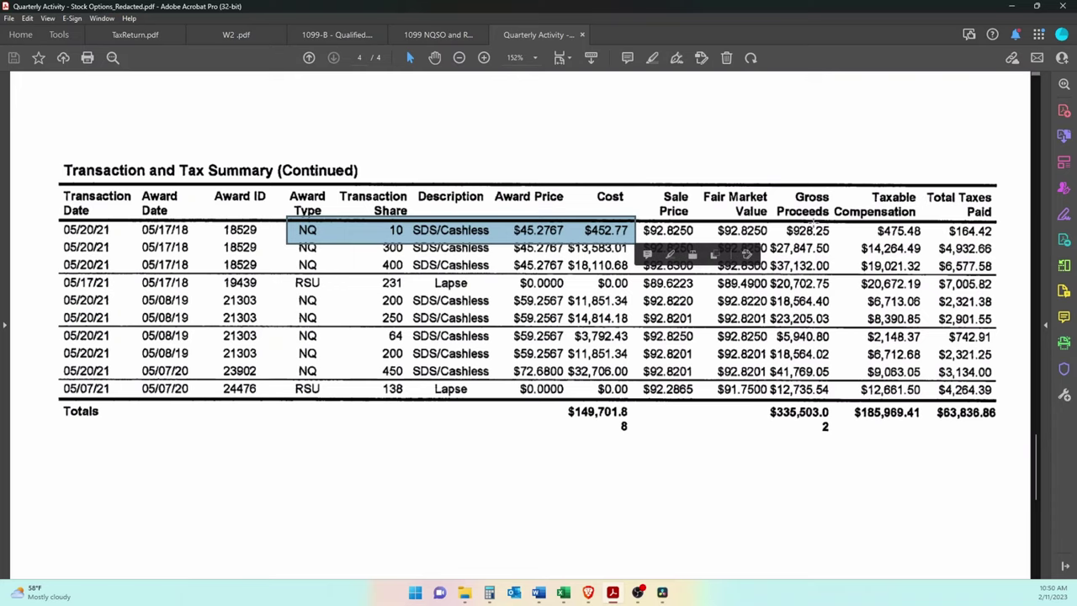
double_click(785, 236)
Step: Mark the 10-share lot's quantity, proceeds, cost and gain in the 1099 NQSO and RSU document, and return to the Quarterly Activity statement
key("ctrl+shift+Tab")
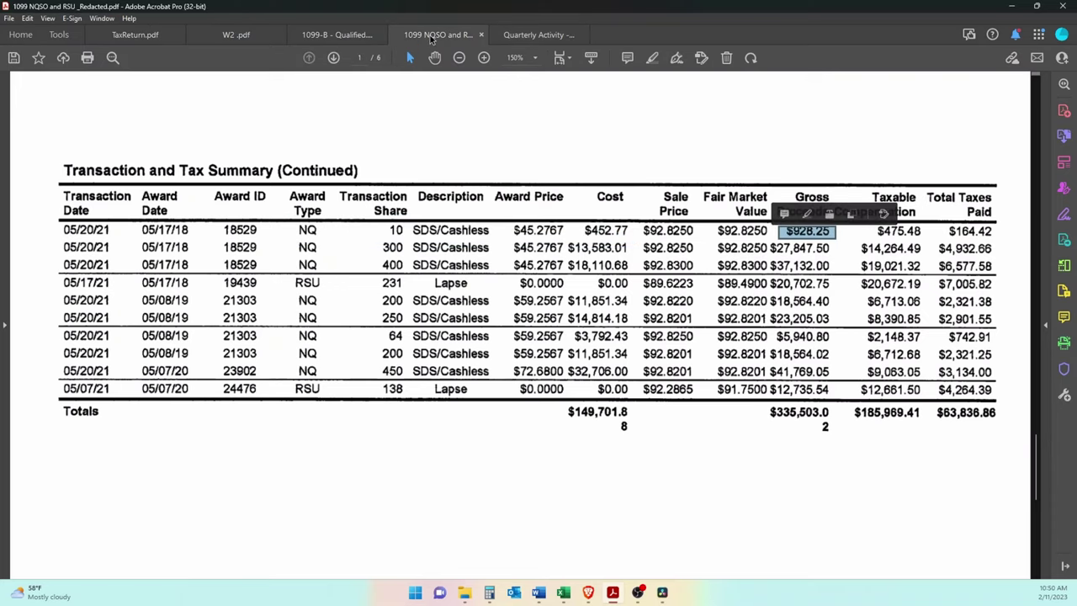
left_click_drag(47, 404, 87, 436)
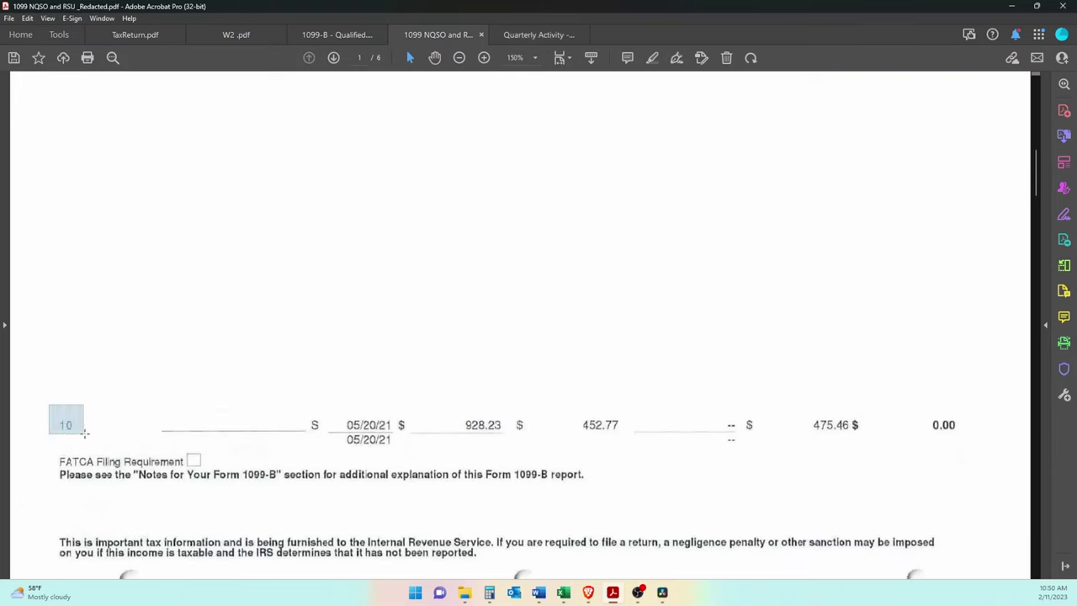
left_click_drag(445, 411, 515, 435)
left_click_drag(569, 410, 627, 436)
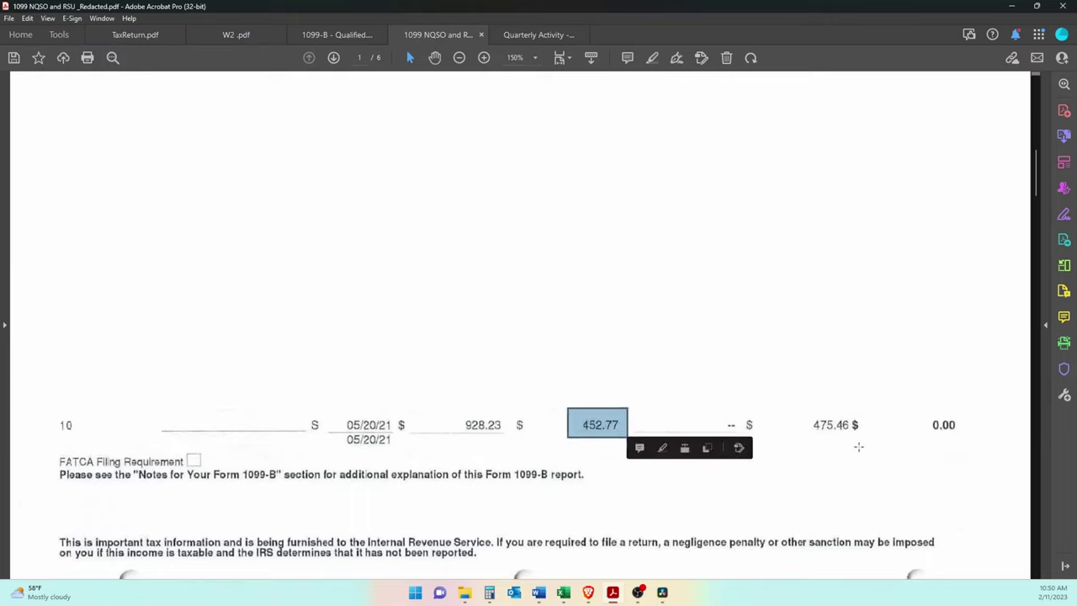
left_click_drag(804, 412, 866, 441)
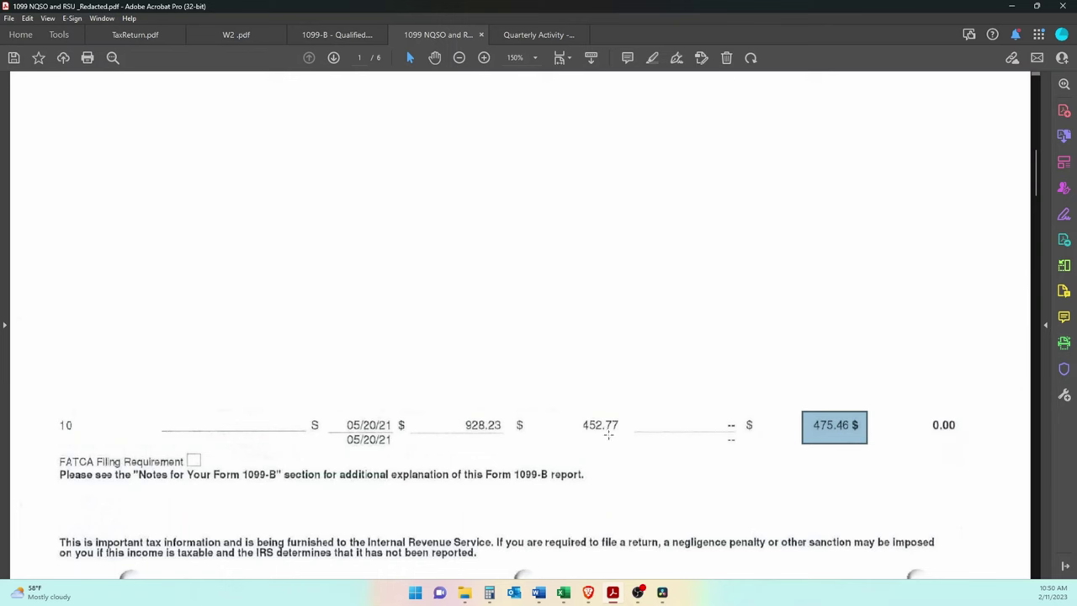
left_click(539, 34)
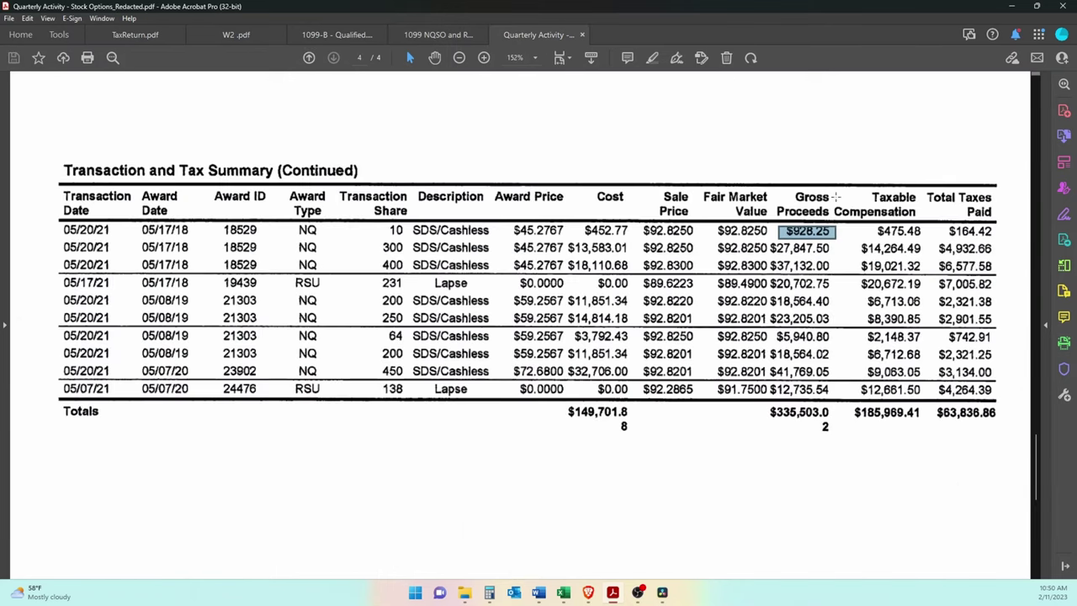
Step: Mark the 10-share lot's taxable compensation in the Quarterly Activity statement and compare it with the realized gain in the 1099 NQSO and RSU document
left_click_drag(832, 205, 934, 243)
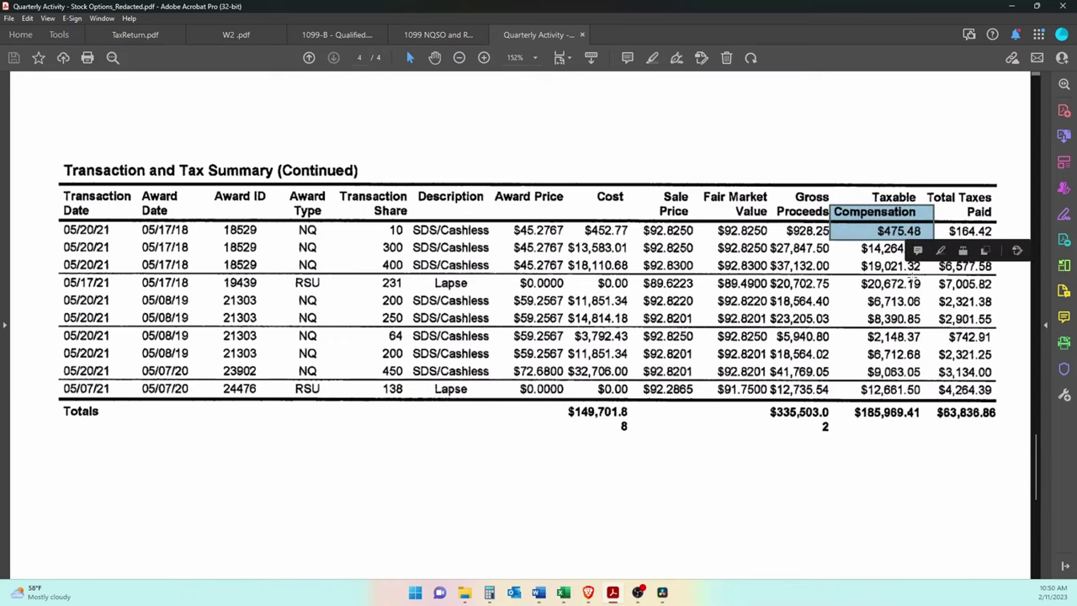
left_click(434, 35)
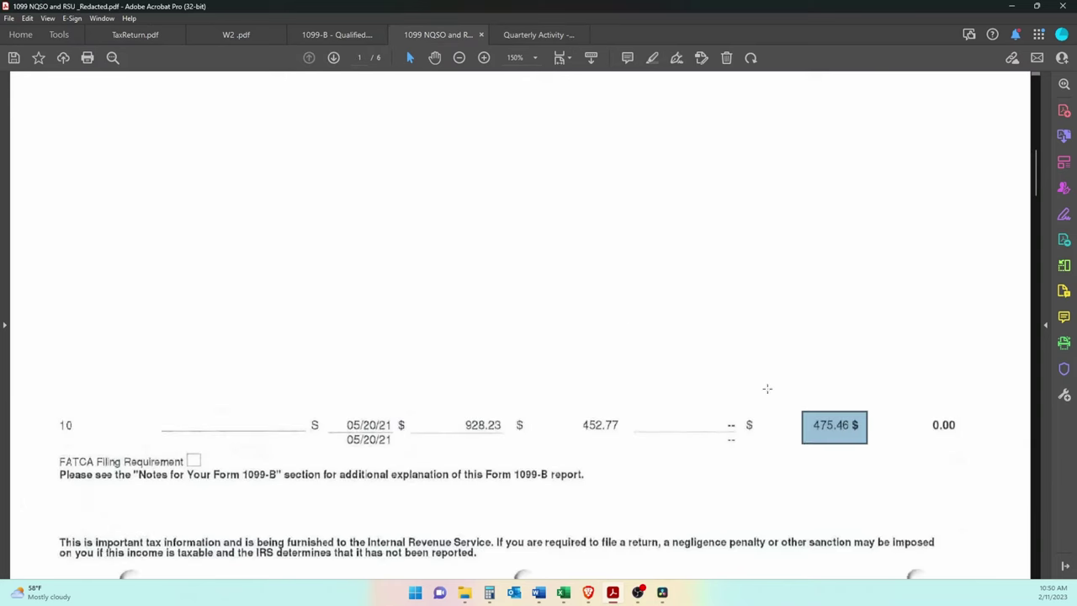
left_click(541, 35)
Step: In the Transaction and Tax Summary, mark the taxable compensation total, the RSU award types and the taxable compensation of the 231-share RSU lapse
left_click_drag(931, 403, 850, 427)
left_click_drag(325, 274, 280, 292)
left_click_drag(333, 382, 262, 397)
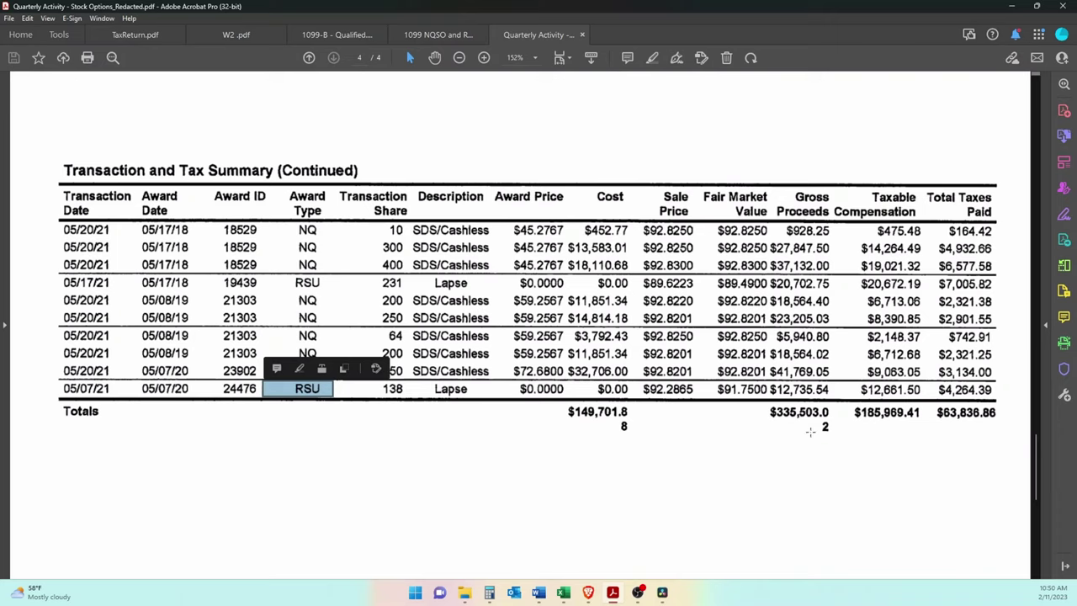
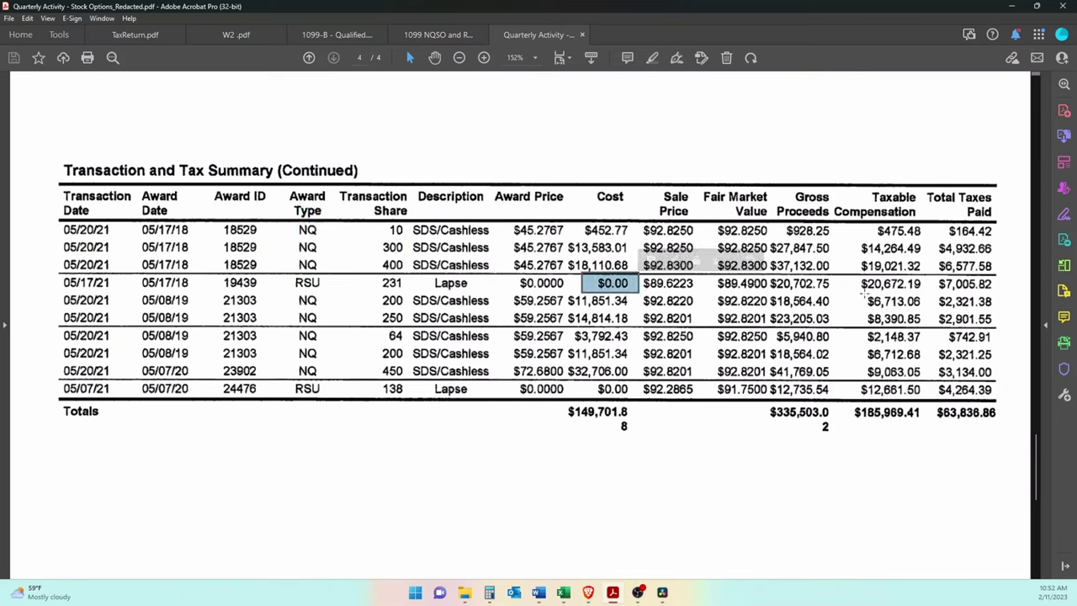
left_click_drag(857, 278, 926, 293)
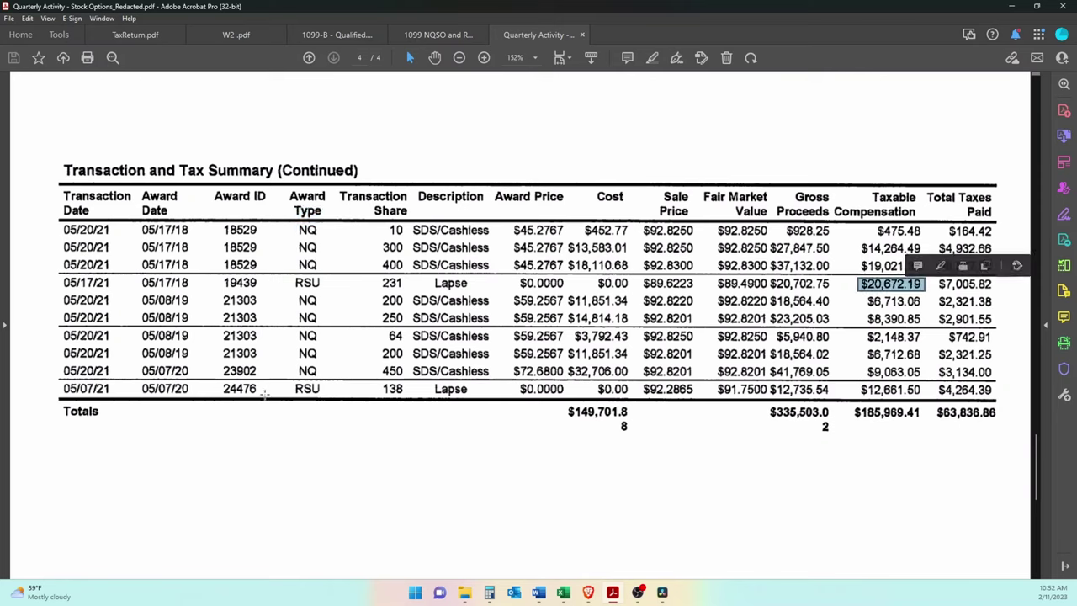
scroll(299, 278, "up", 5)
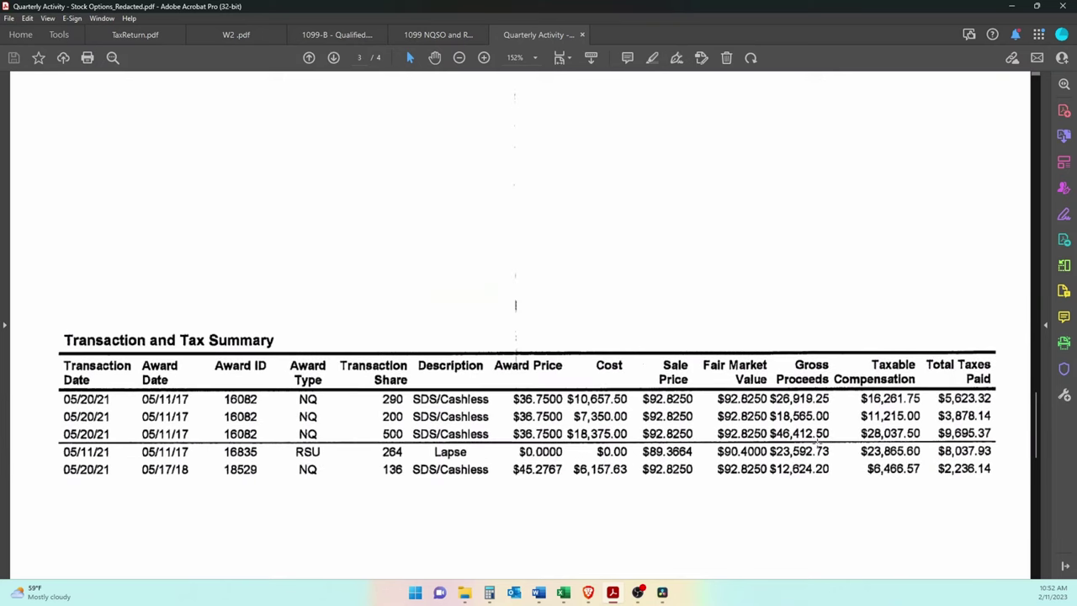
Step: Switch to the Excel worksheet and select the total RSU compensation in cell K30
key("alt+Tab")
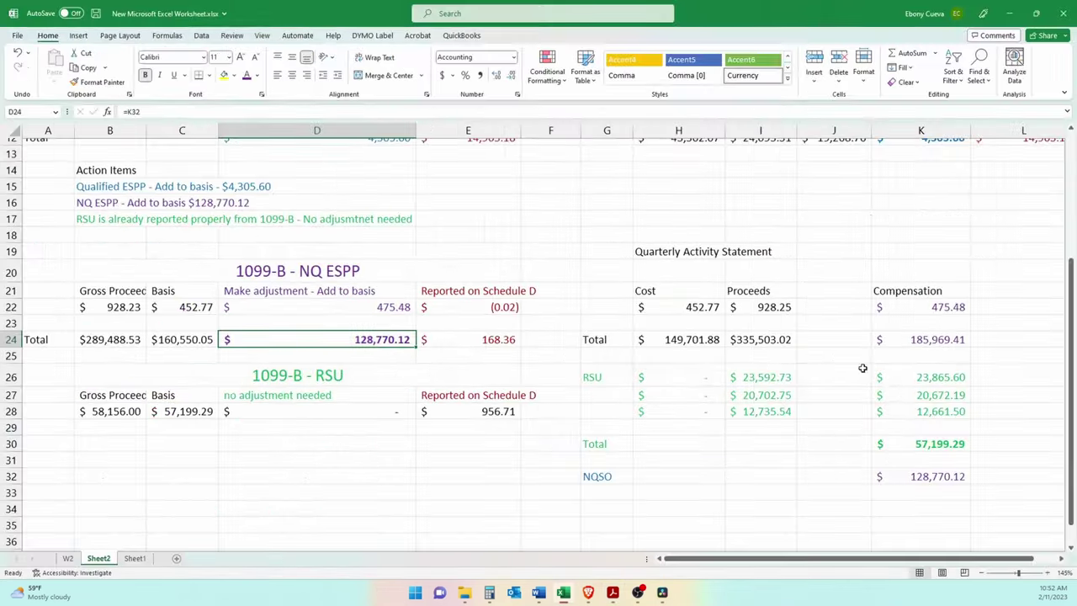
scroll(968, 413, "up", 1)
scroll(990, 427, "down", 2)
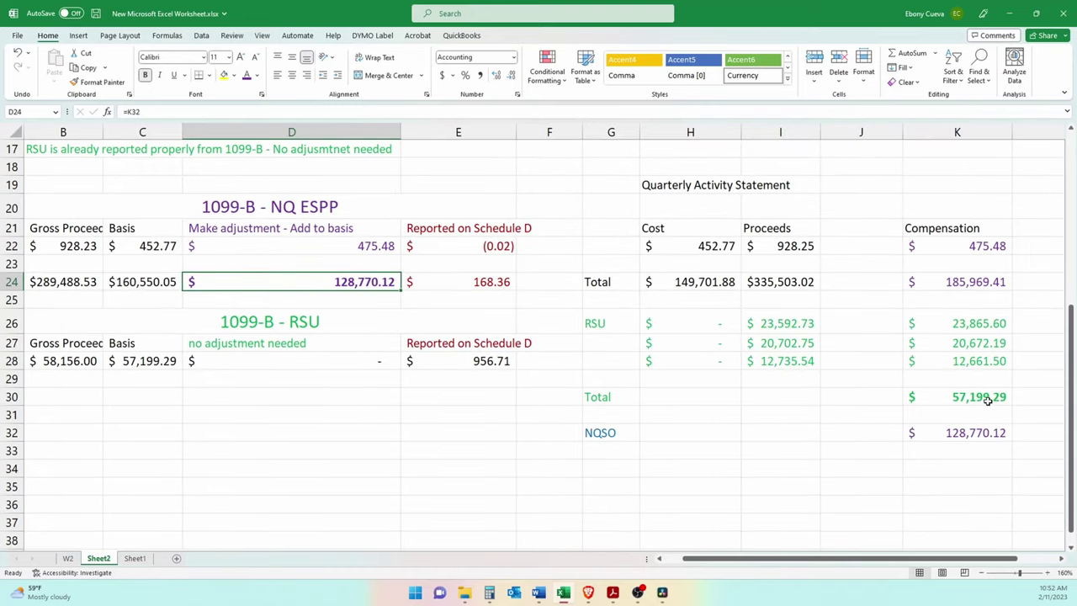
left_click(989, 402)
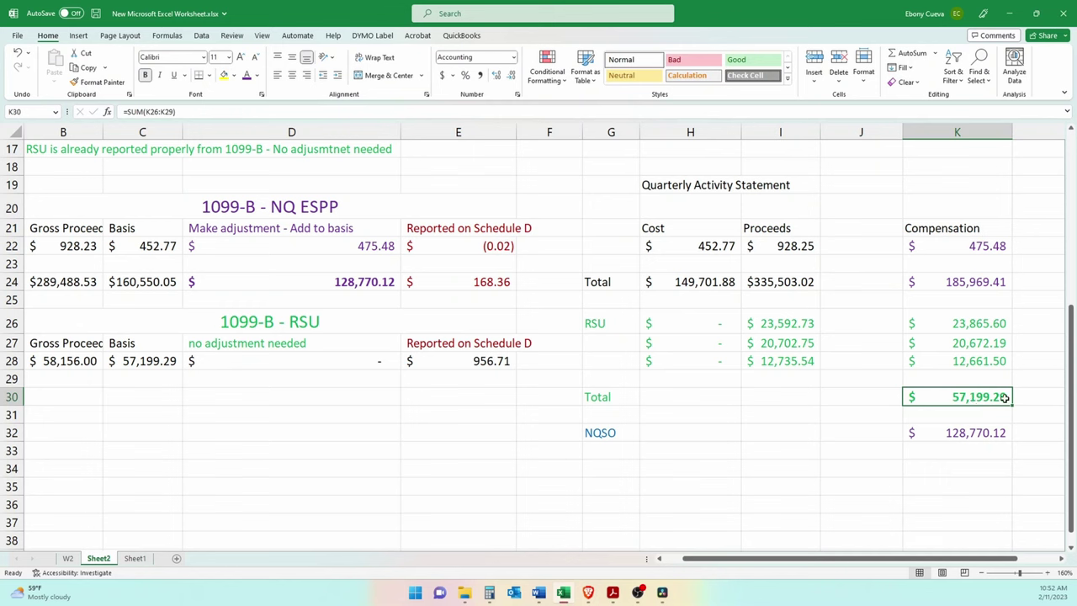
Step: Return to the Quarterly Activity statement in Acrobat and mark the cost of the 264-share RSU lapse
mouse_move(613, 593)
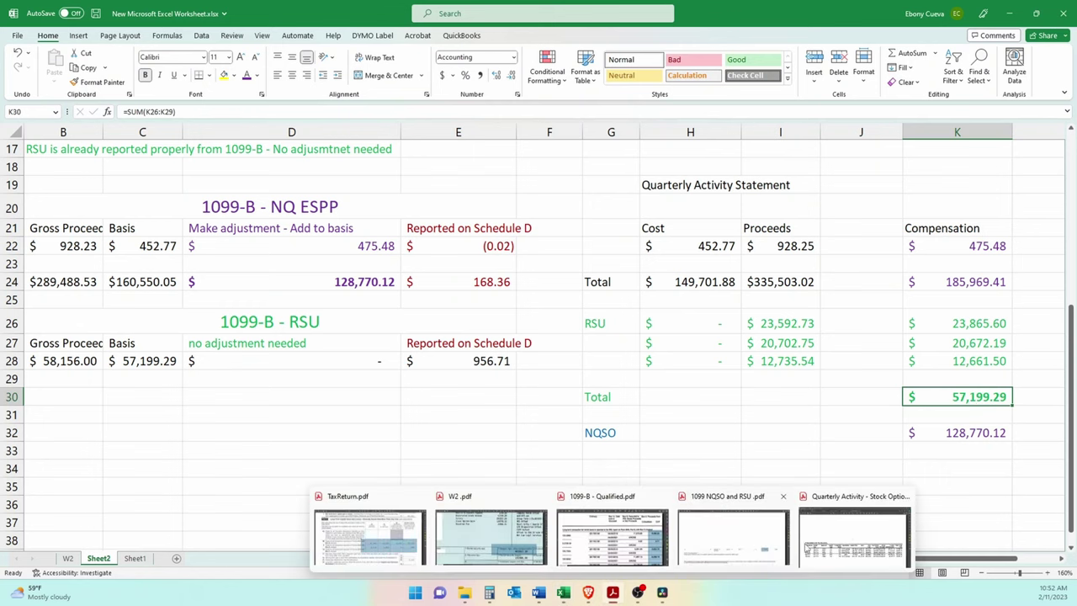
left_click(839, 551)
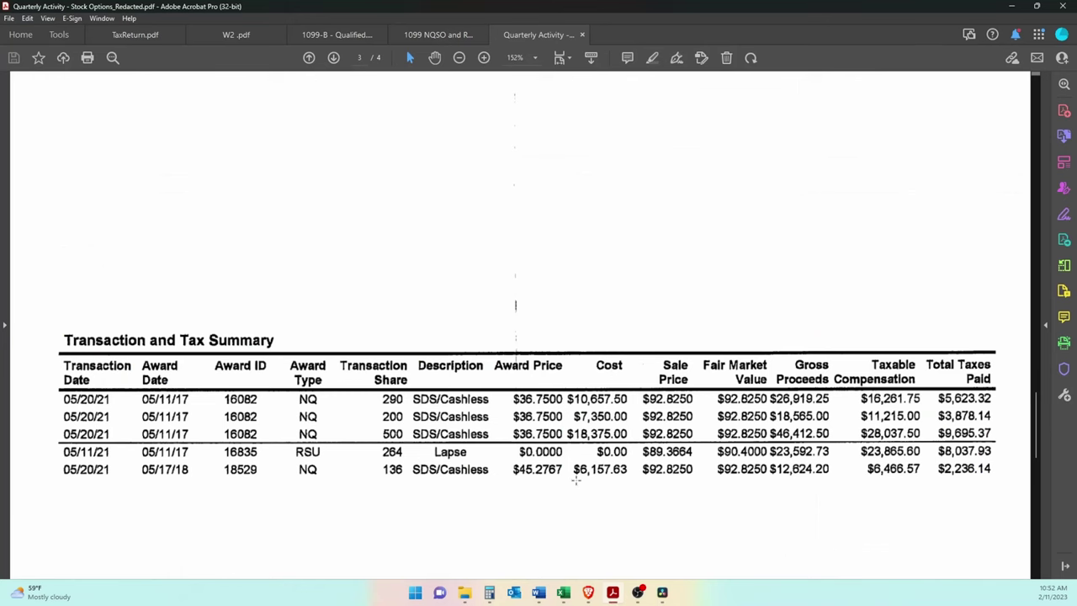
left_click_drag(588, 444, 632, 461)
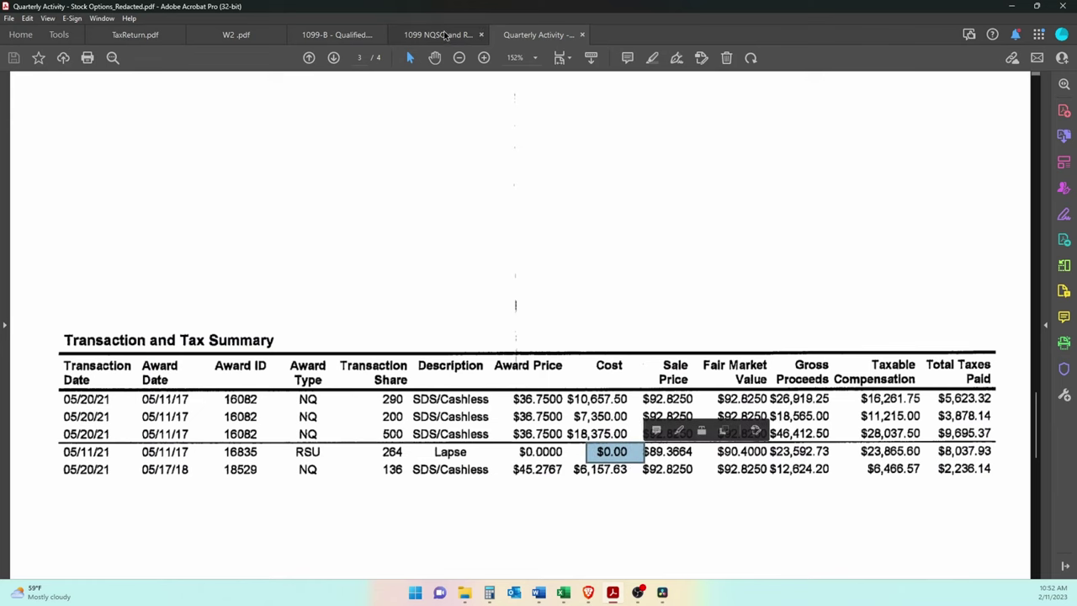
Step: In the 1099 NQSO and RSU document, find the Box B short-term transactions and mark the Security Subtotal's cost basis
left_click(438, 34)
scroll(638, 315, "down", 15)
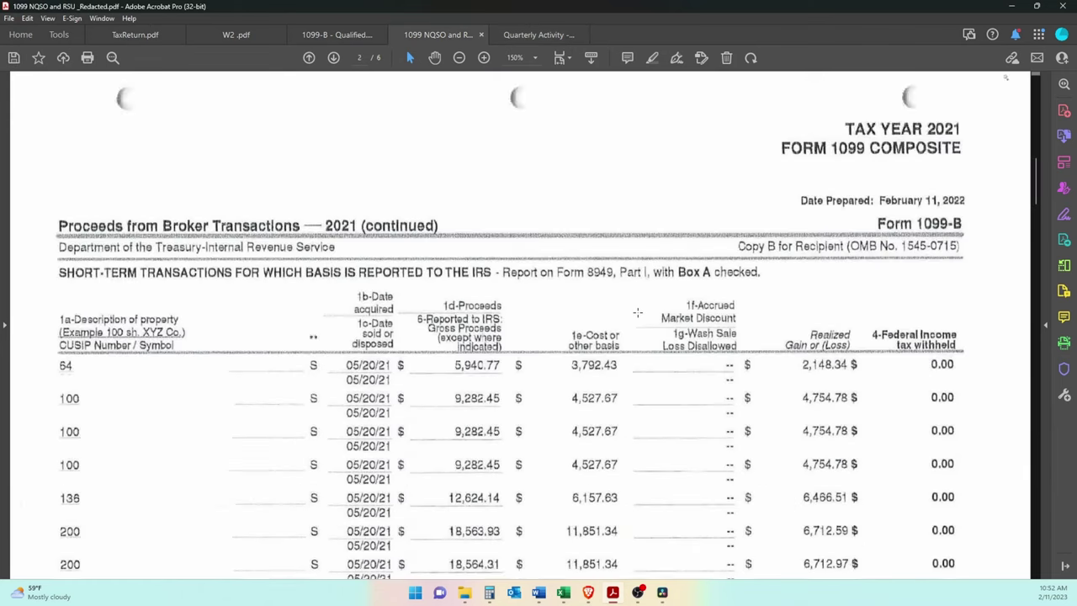
scroll(715, 275, "down", 1)
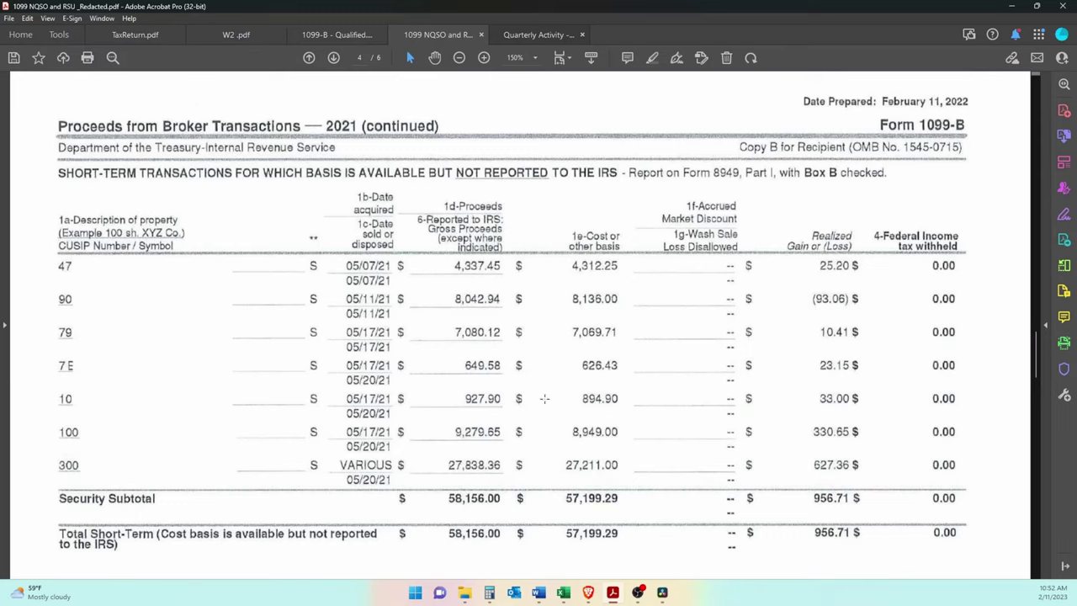
left_click_drag(554, 481, 626, 514)
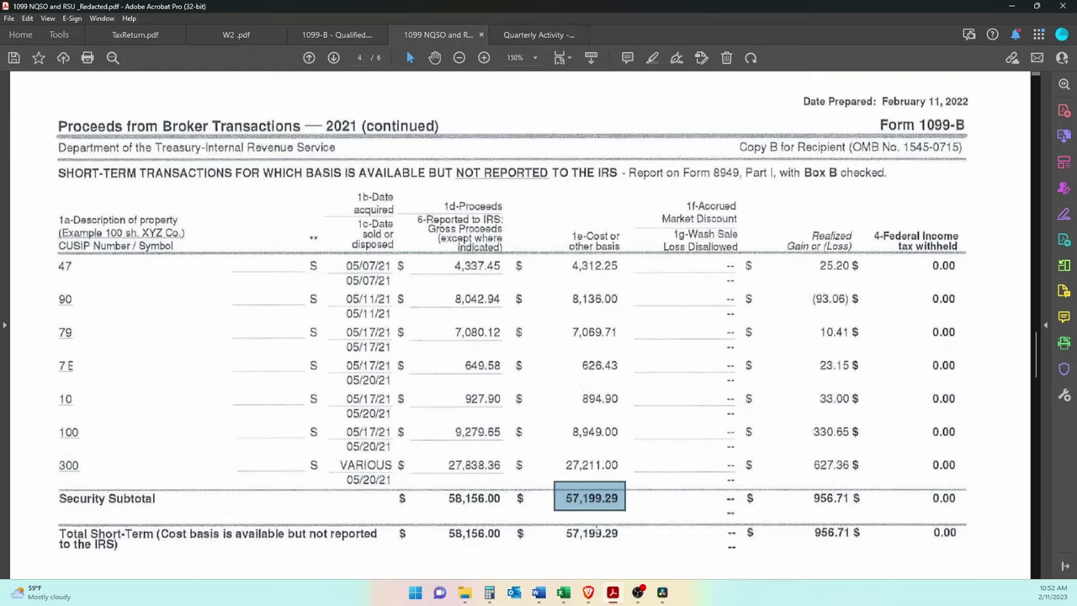
Step: In the W-2 document, mark the Restricted Stock Vested line and the box 1 wages, tips, other compensation
left_click(231, 37)
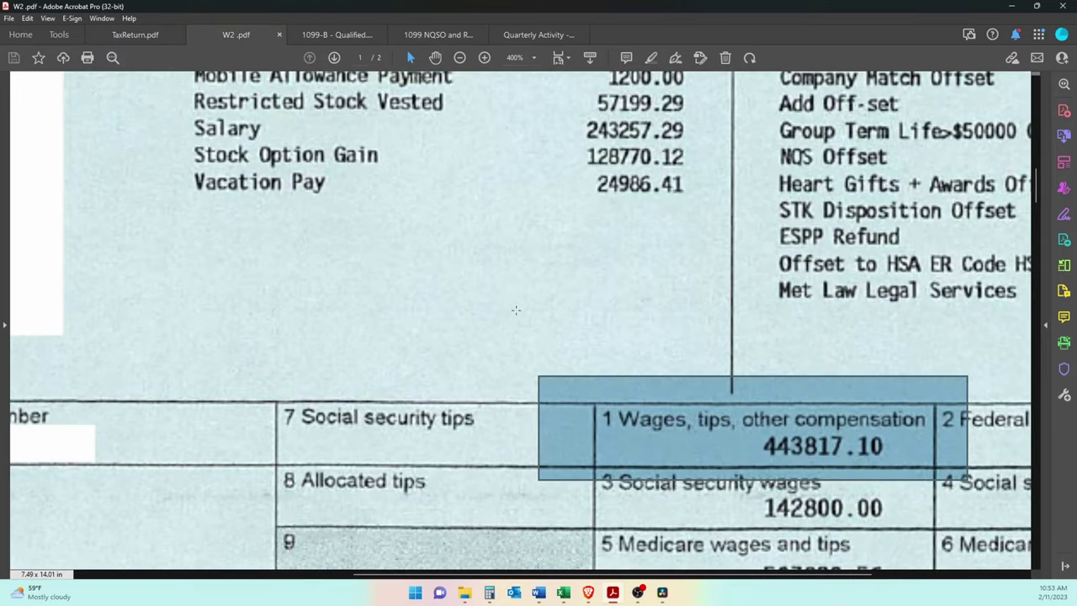
scroll(627, 192, "up", 3)
left_click_drag(695, 194, 173, 232)
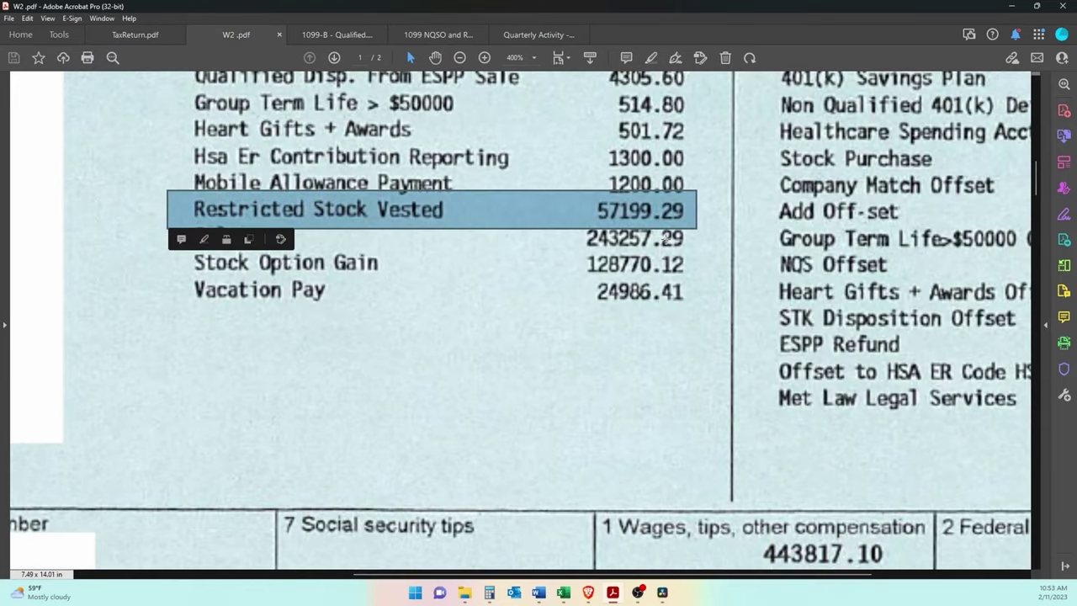
scroll(695, 235, "down", 3)
left_click_drag(577, 380, 941, 477)
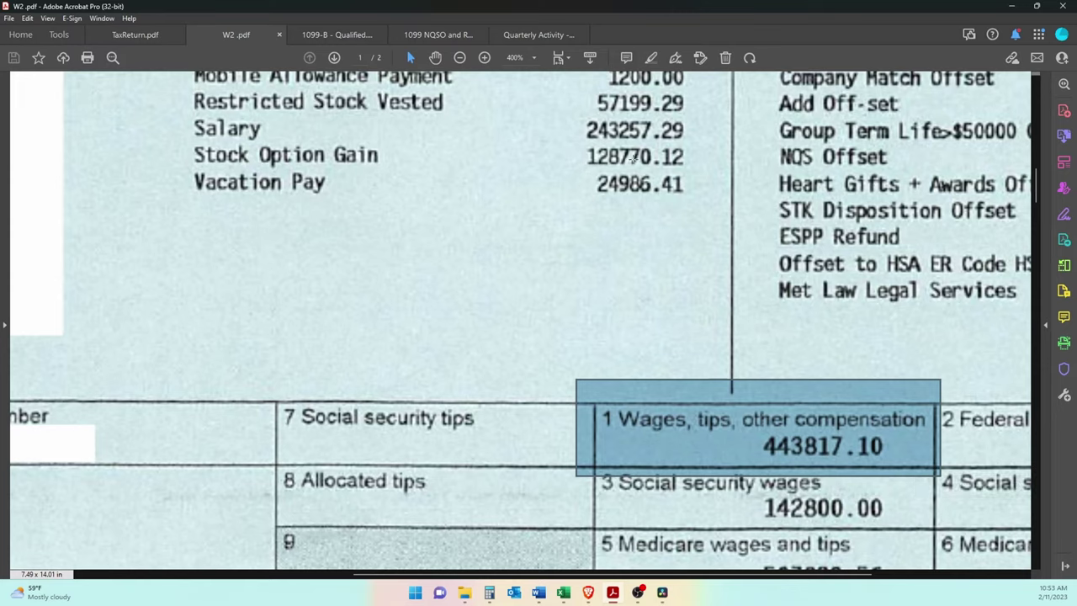
Step: Return to the 1099 NQSO and RSU document and mark the Box B Security Subtotal's realized gain and cost basis
left_click(436, 34)
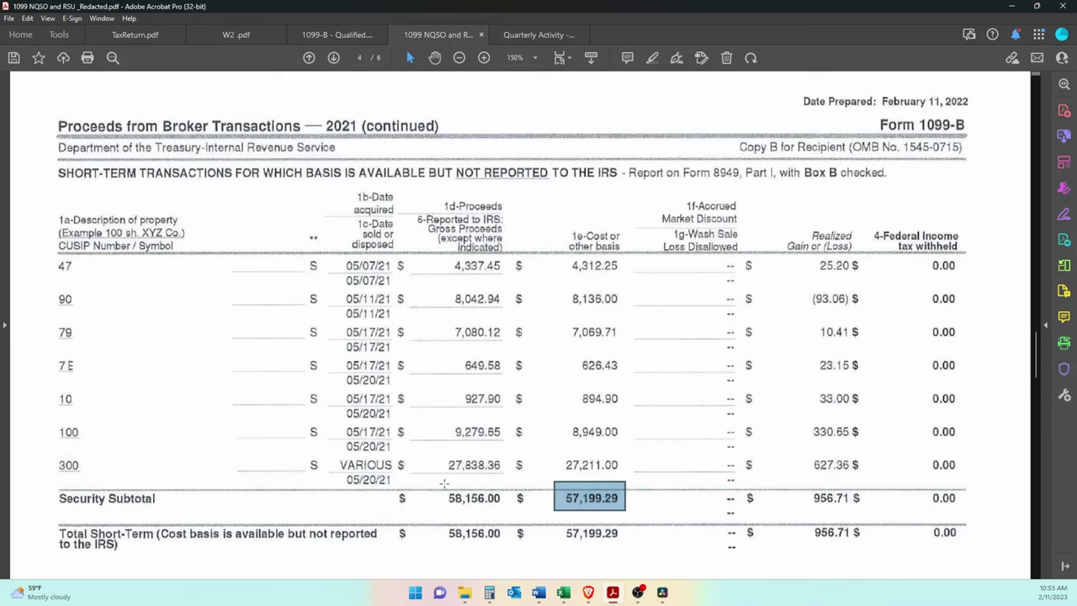
left_click(373, 518)
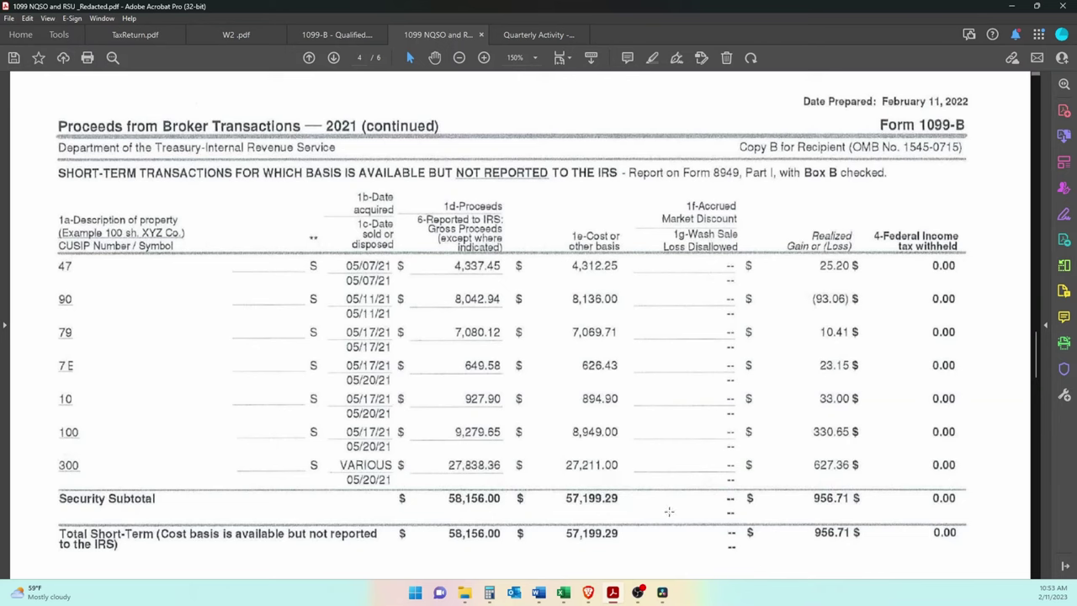
left_click_drag(801, 479, 875, 508)
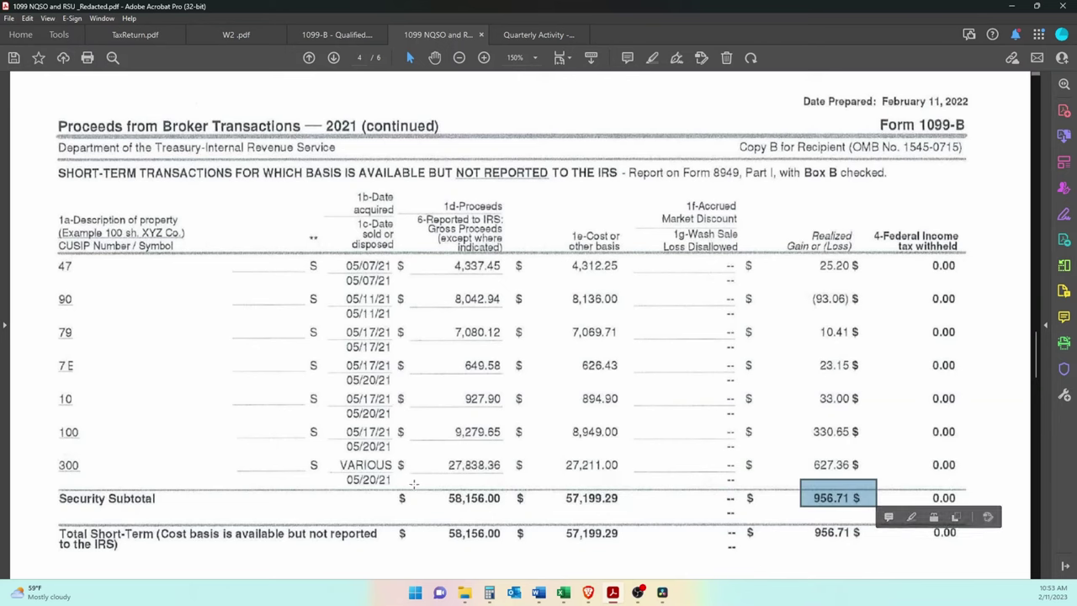
left_click(373, 520)
left_click_drag(435, 488, 631, 508)
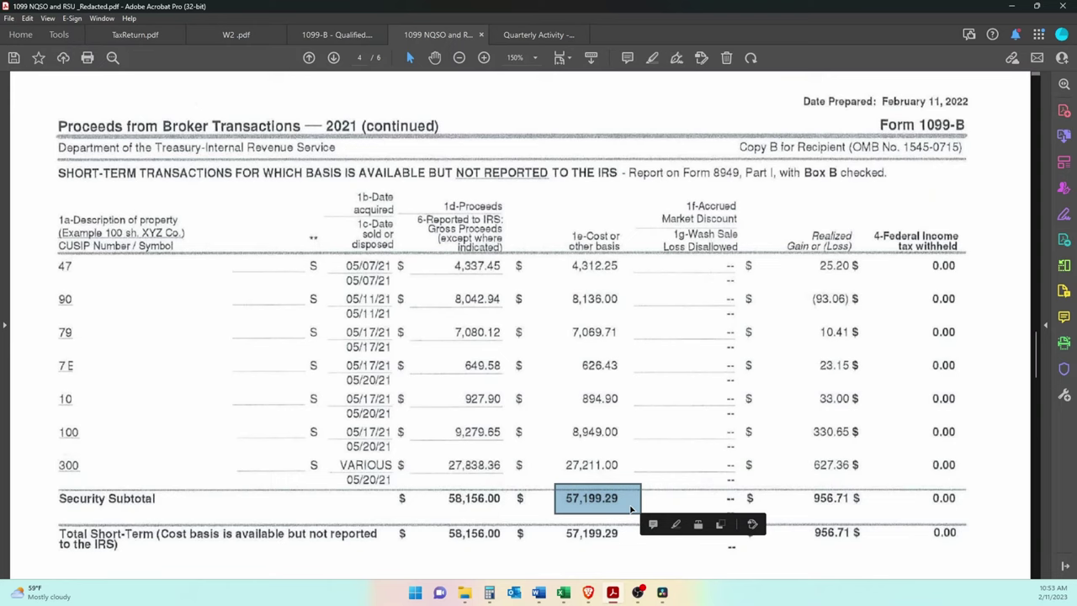
Step: Switch to TurboTax in the browser and open Investments and Savings from the federal wages and income list
key("alt+Tab")
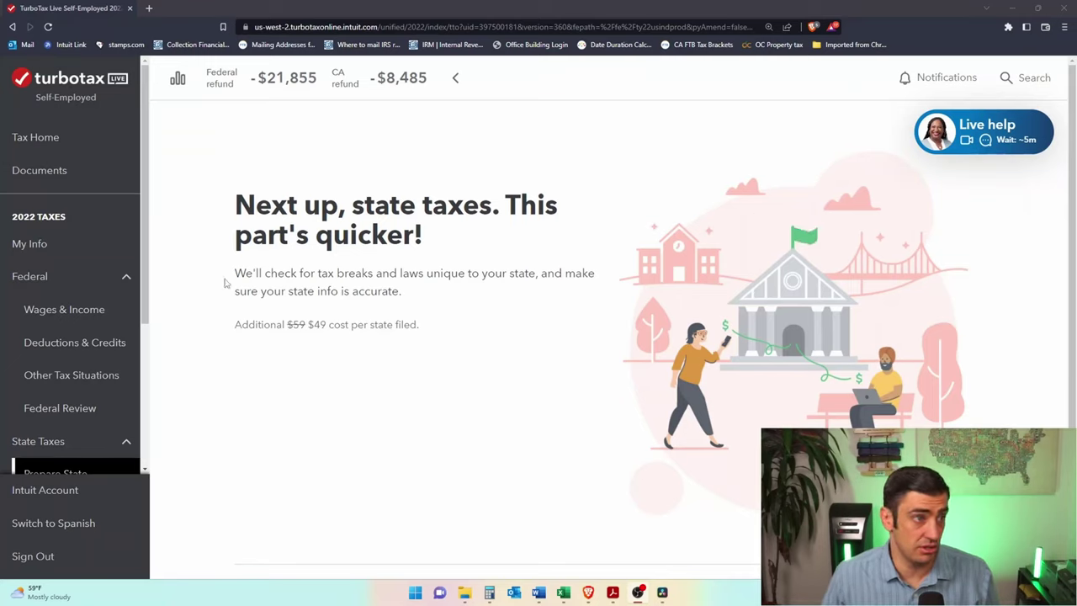
left_click(67, 311)
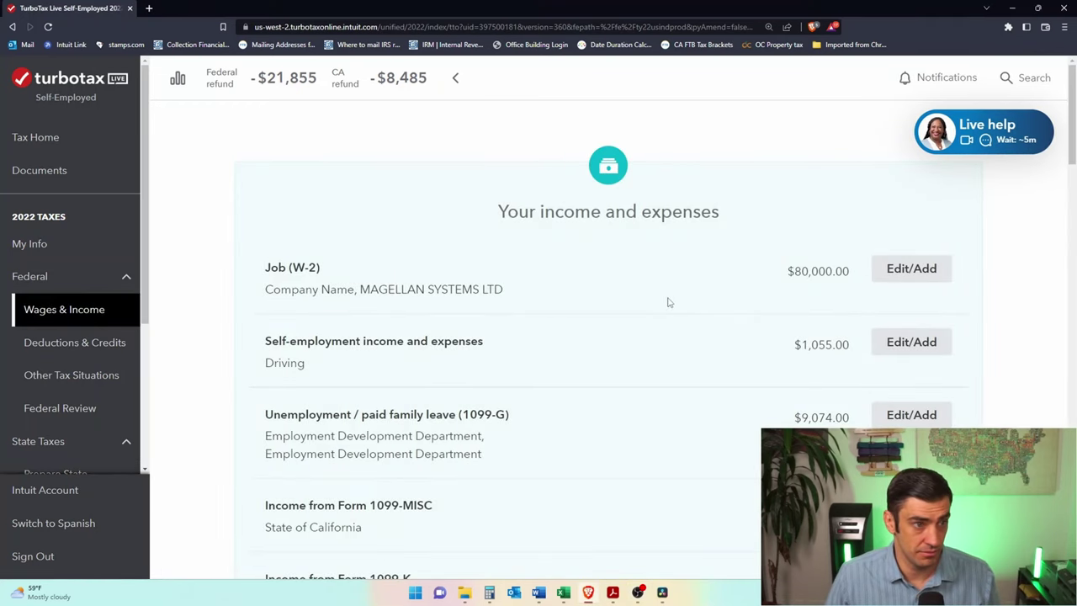
scroll(820, 291, "down", 3)
scroll(806, 320, "up", 1)
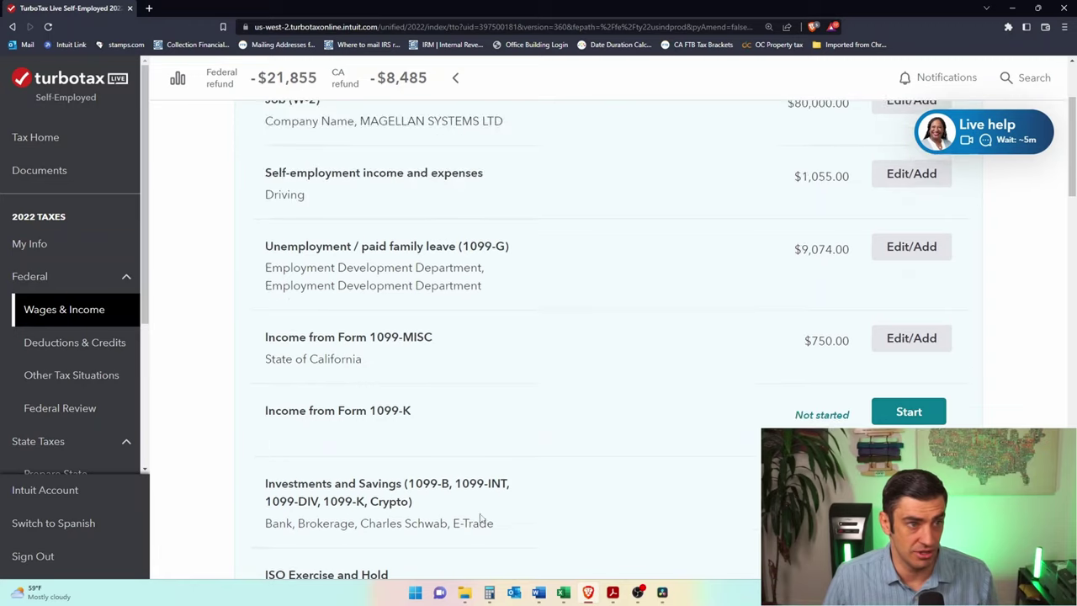
left_click(599, 471)
Step: Start adding new investments and go past the financial institution import to the choice of investment type
scroll(618, 297, "down", 3)
scroll(619, 300, "down", 3)
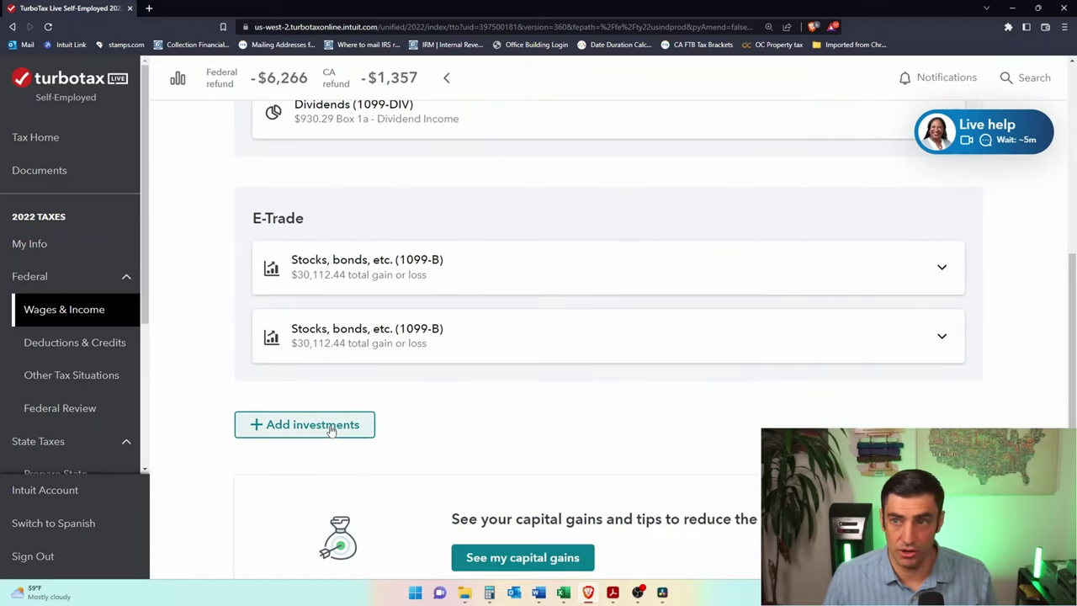
left_click(312, 425)
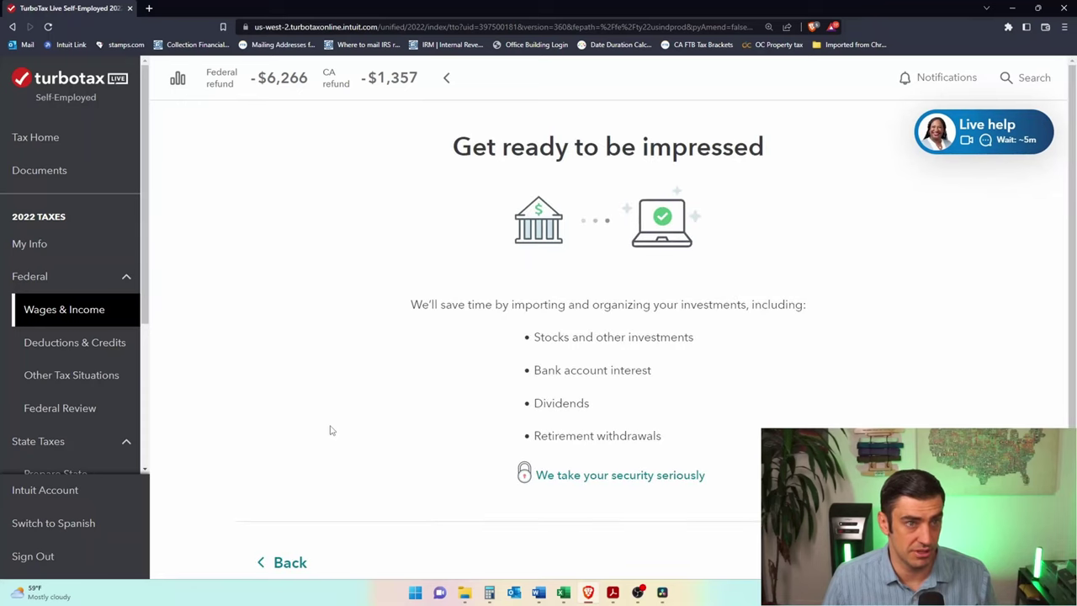
scroll(704, 421, "down", 2)
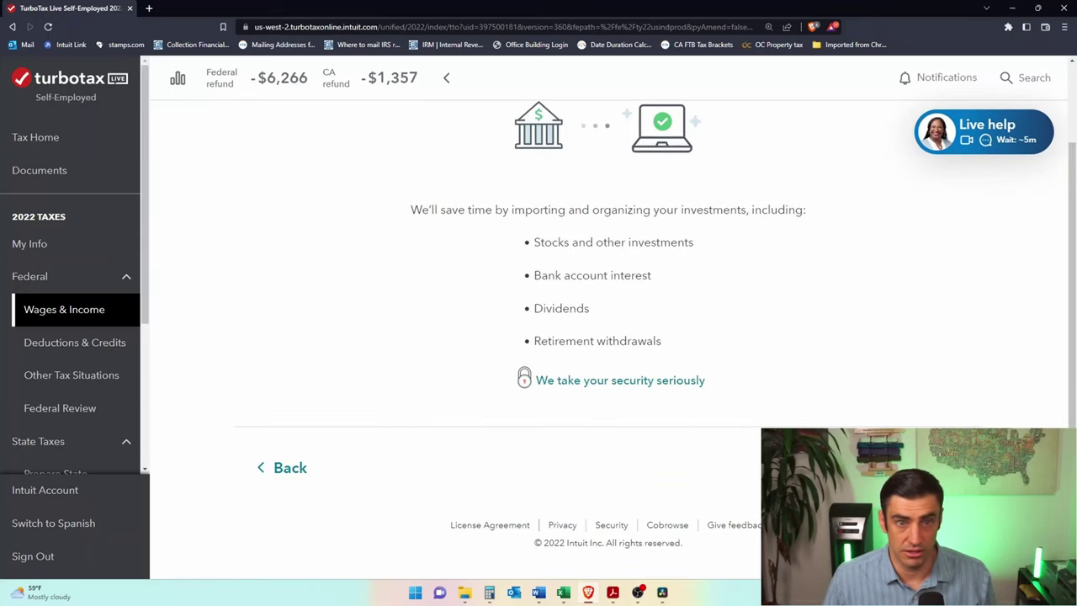
scroll(743, 221, "down", 2)
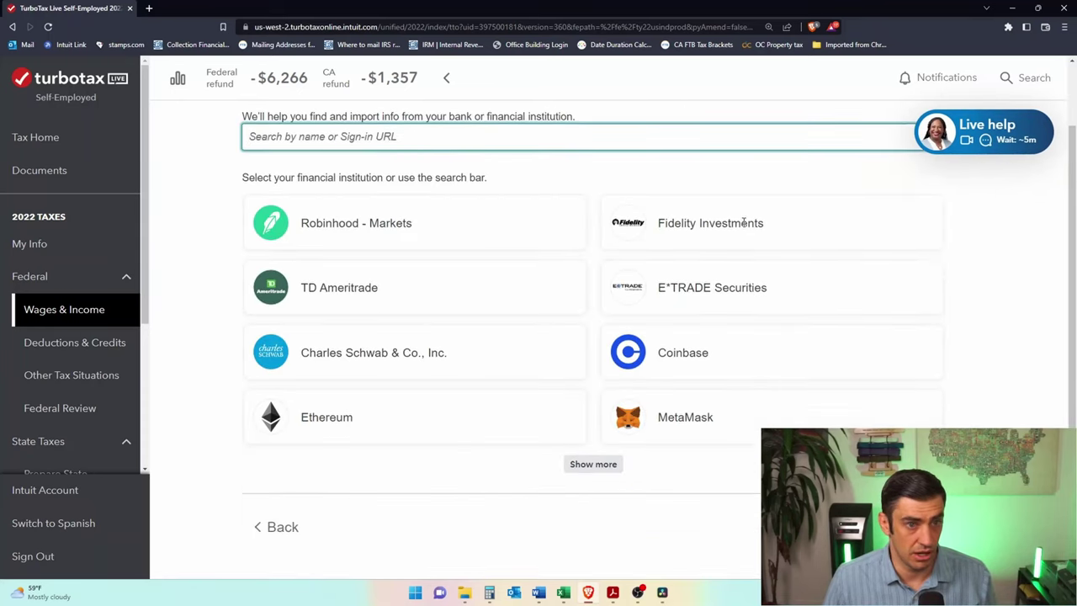
scroll(768, 262, "up", 1)
scroll(863, 279, "down", 2)
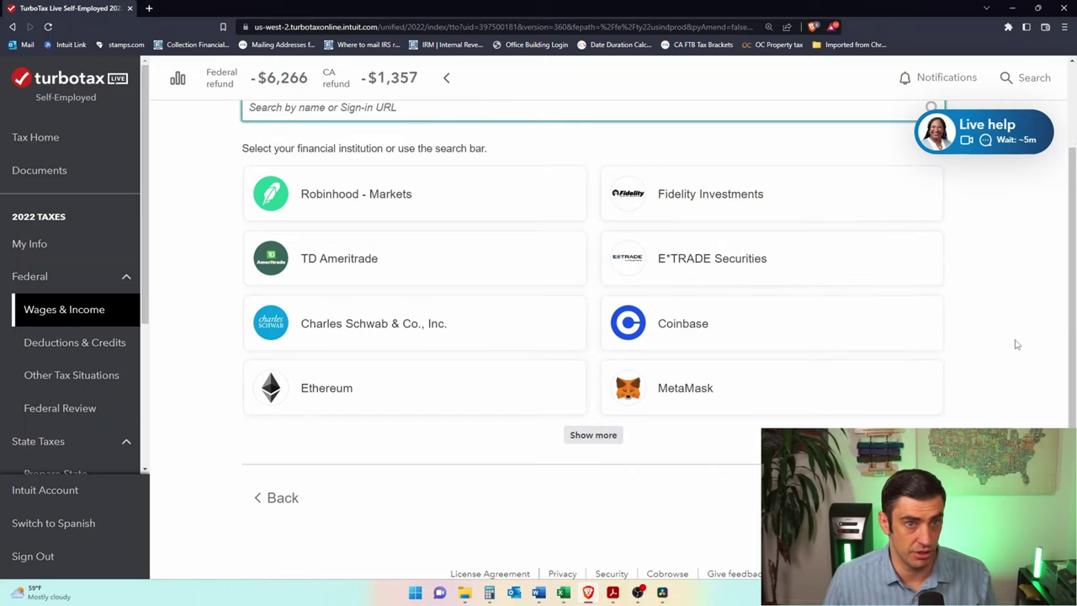
scroll(1012, 351, "up", 1)
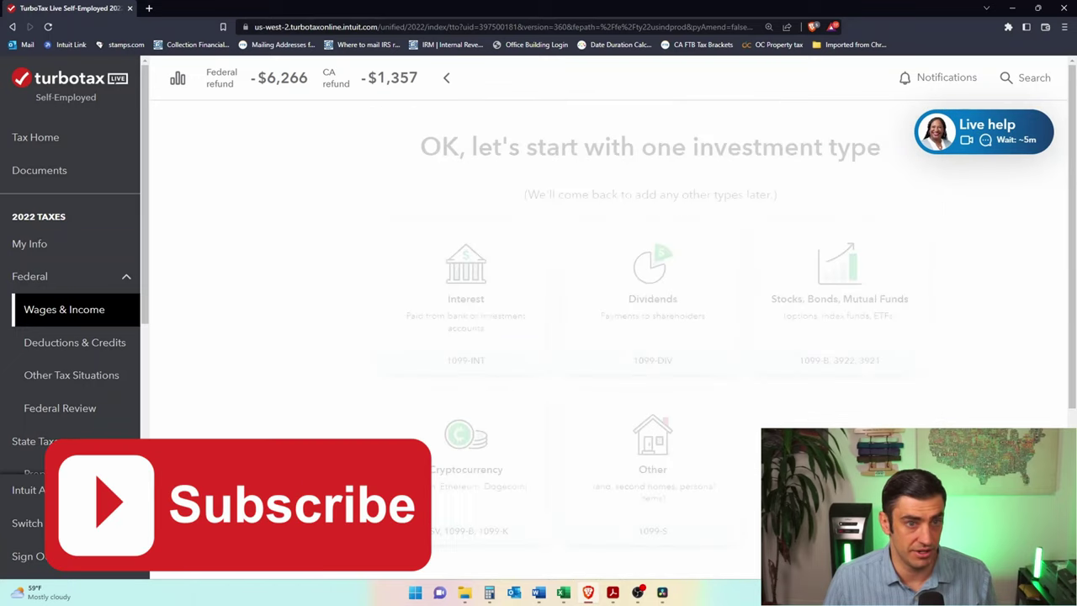
Step: Choose Stocks, Bonds, Mutual Funds as the investment type and continue to the 1099-B brokerage details
left_click(850, 295)
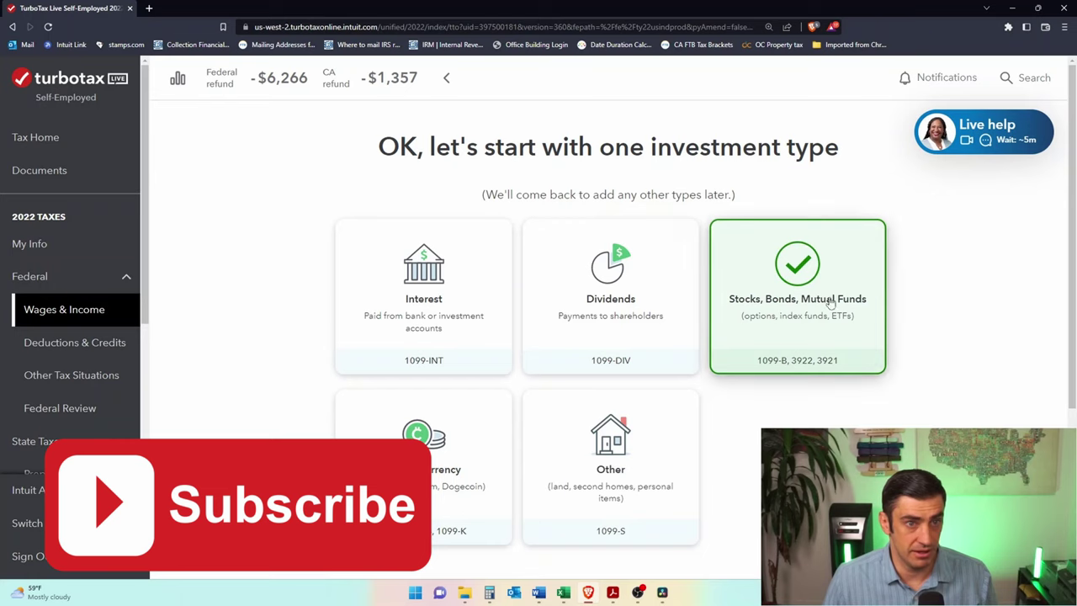
scroll(825, 312, "down", 3)
left_click(1002, 488)
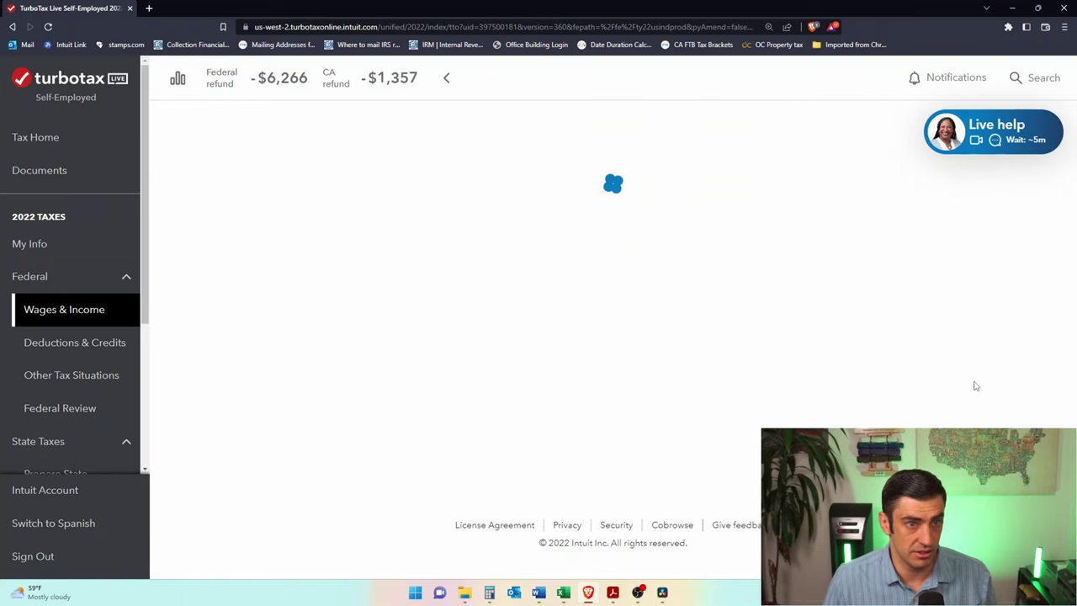
Step: Set the bank or brokerage on the 1099-B to Charles Schwab
left_click(543, 249)
type("Char")
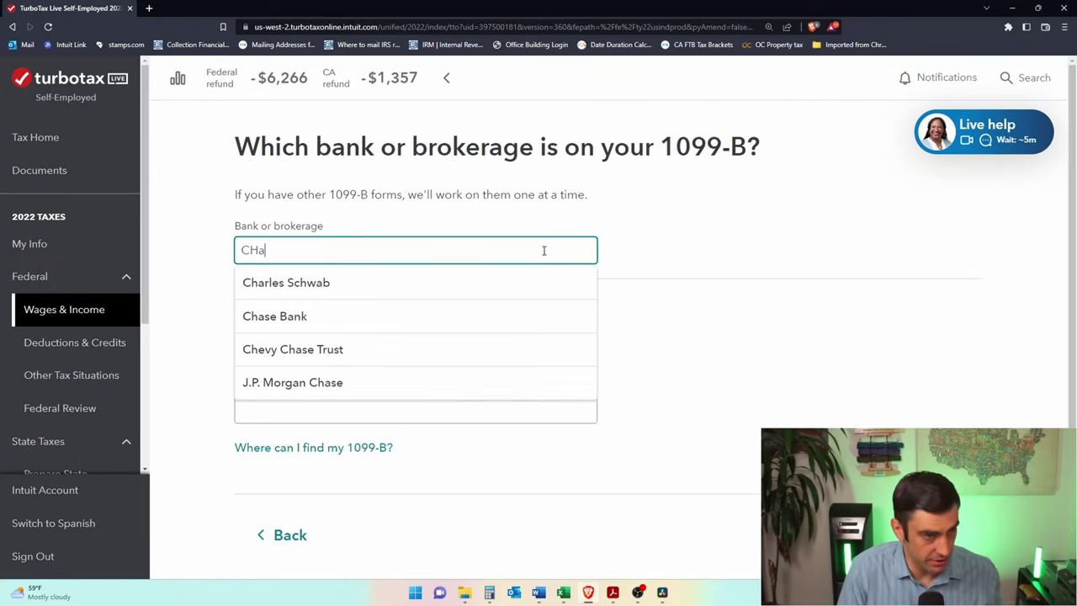
left_click(581, 282)
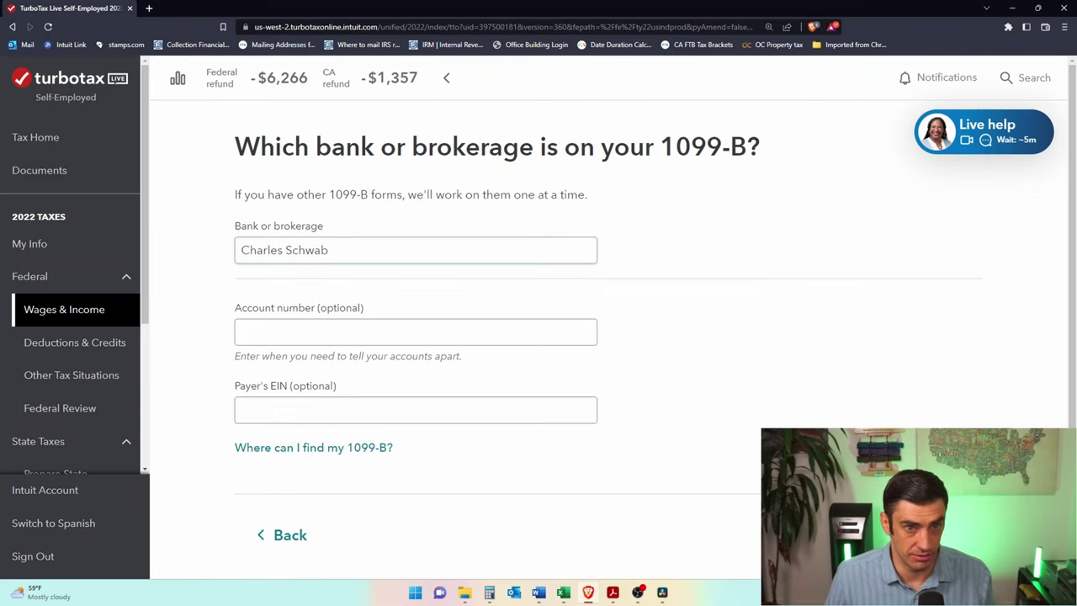
Step: Confirm the brokerage, answer Yes to employee stock being included, and indicate that the 1099-B has more than three sales (4+)
key("Return")
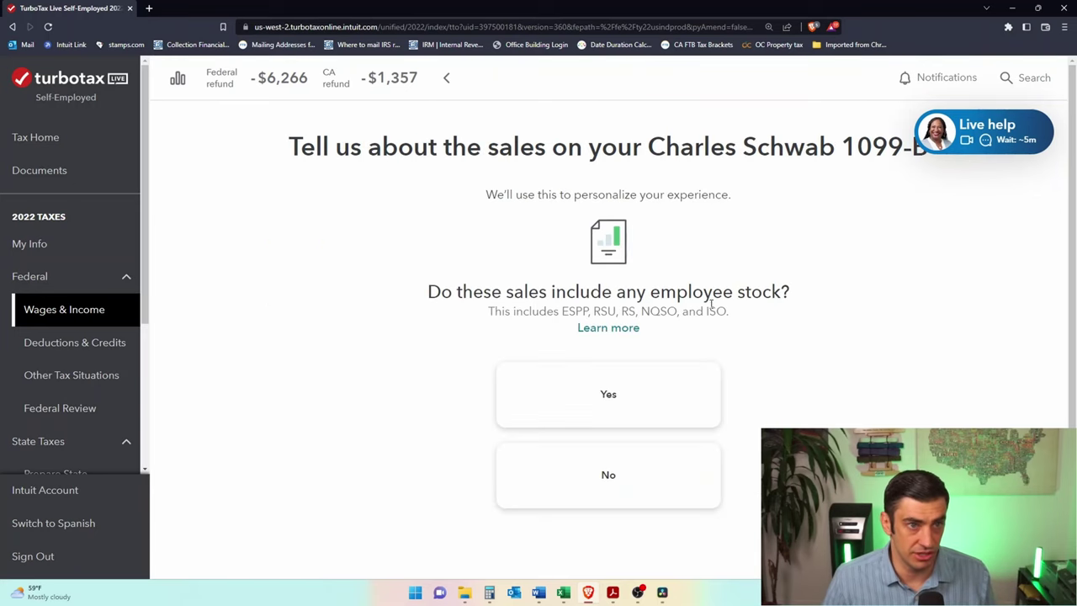
left_click(598, 393)
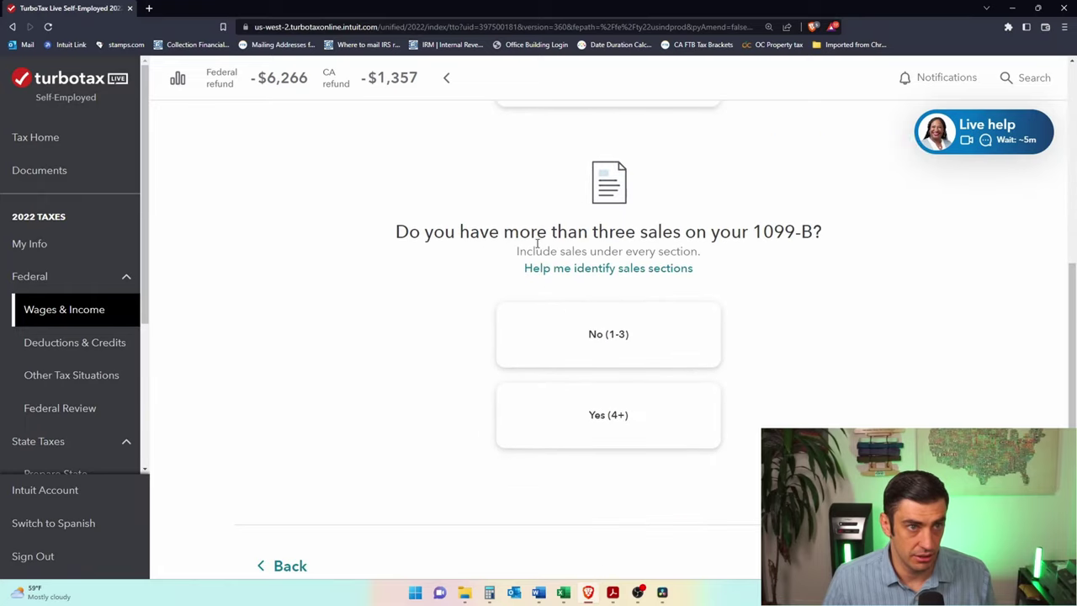
left_click(640, 425)
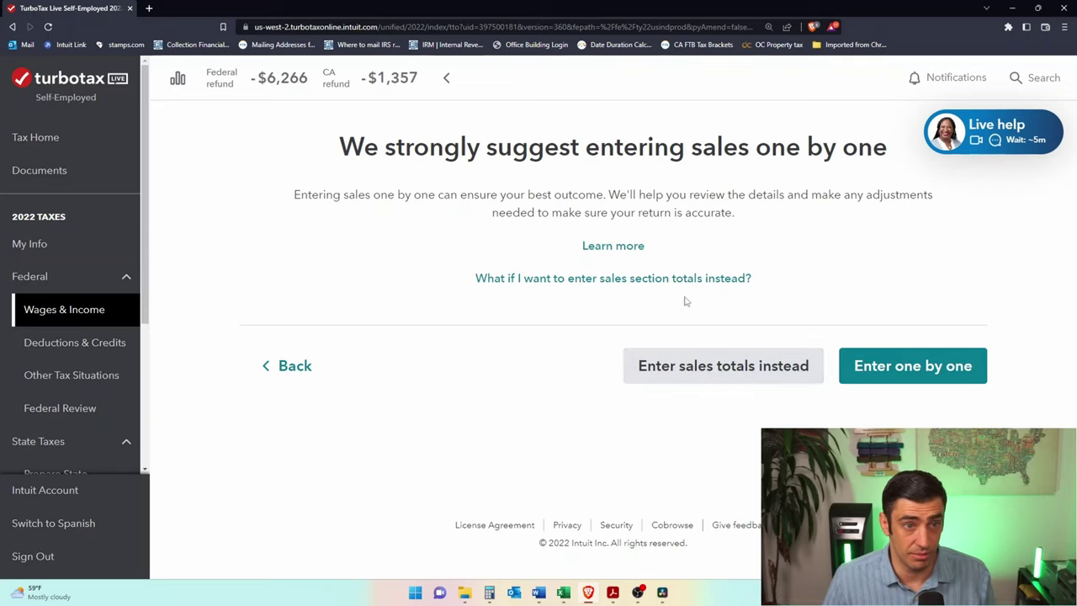
Step: Choose to enter sales totals instead of individual sales and continue past the 1099-B guidance to the sales total form
left_click(682, 373)
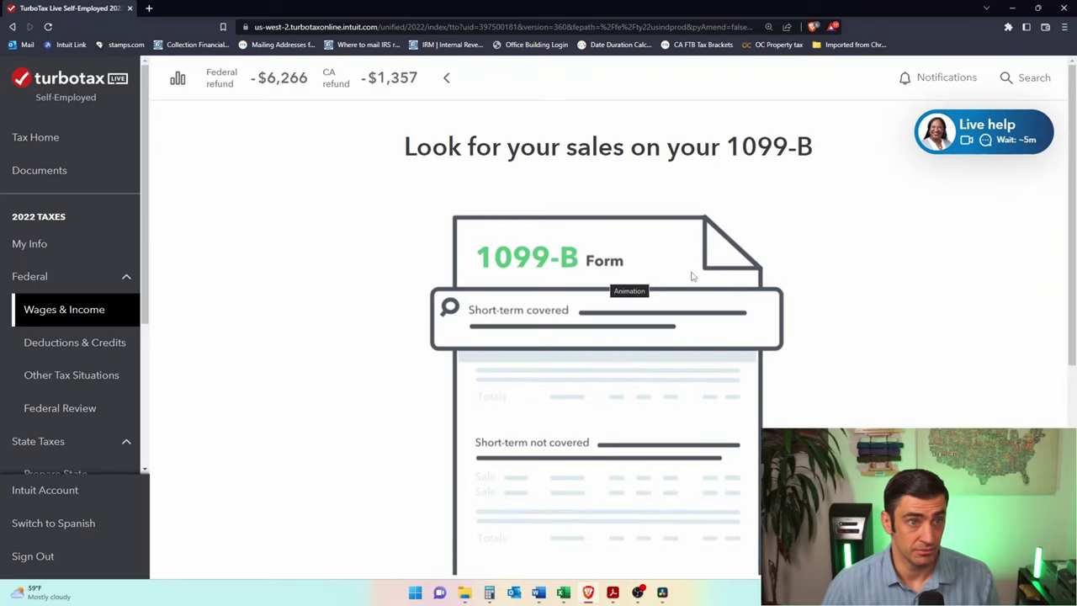
scroll(714, 349, "down", 5)
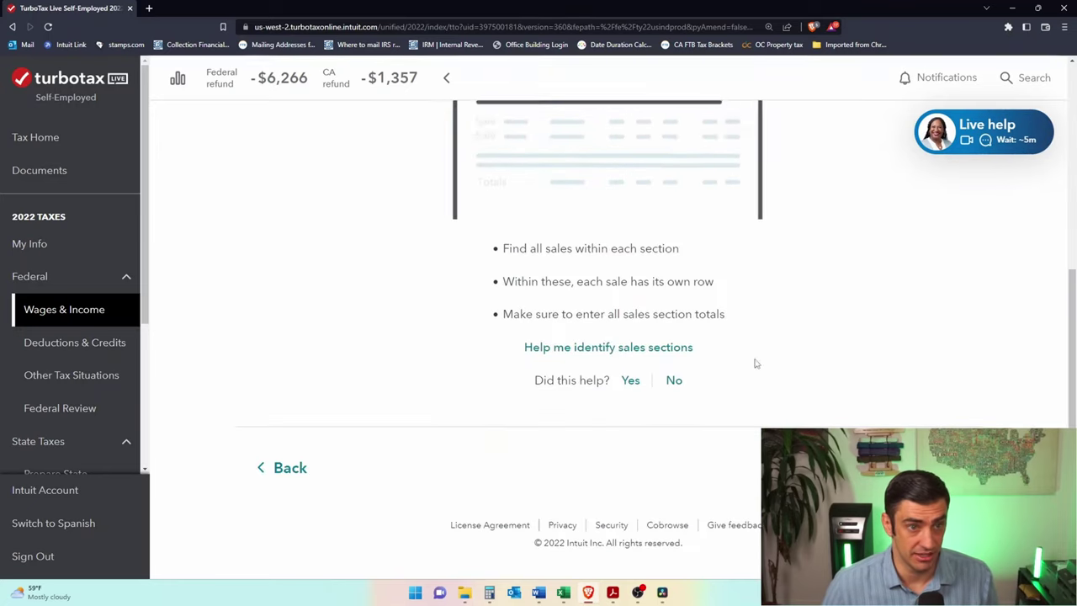
left_click(909, 466)
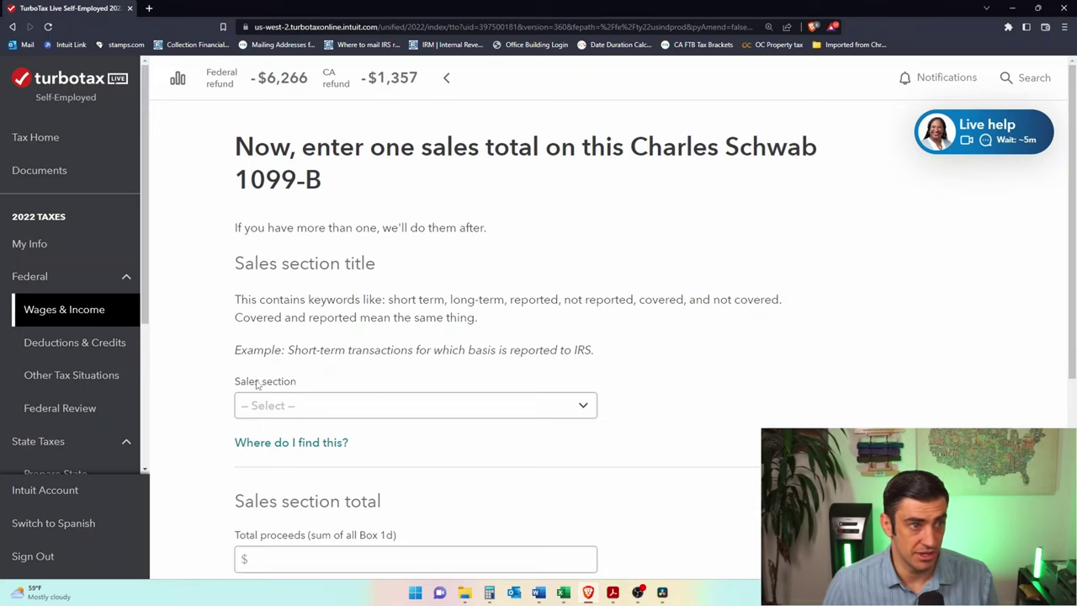
Step: Check the section heading on the 1099-B - Qualified PDF and set the sales section to Long-term basis reported to IRS (covered)
left_click(612, 592)
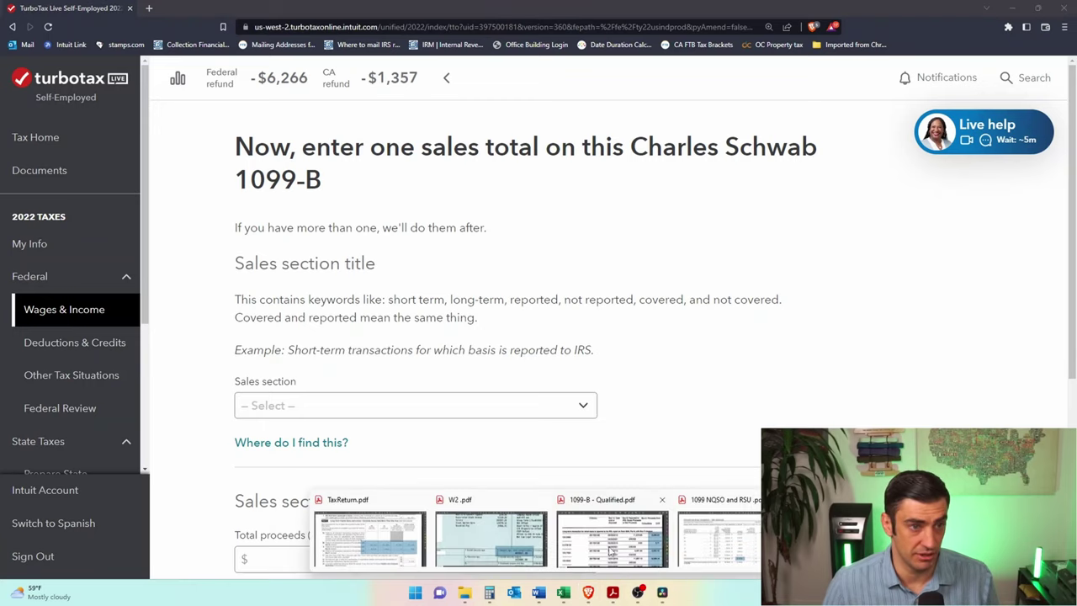
left_click(611, 551)
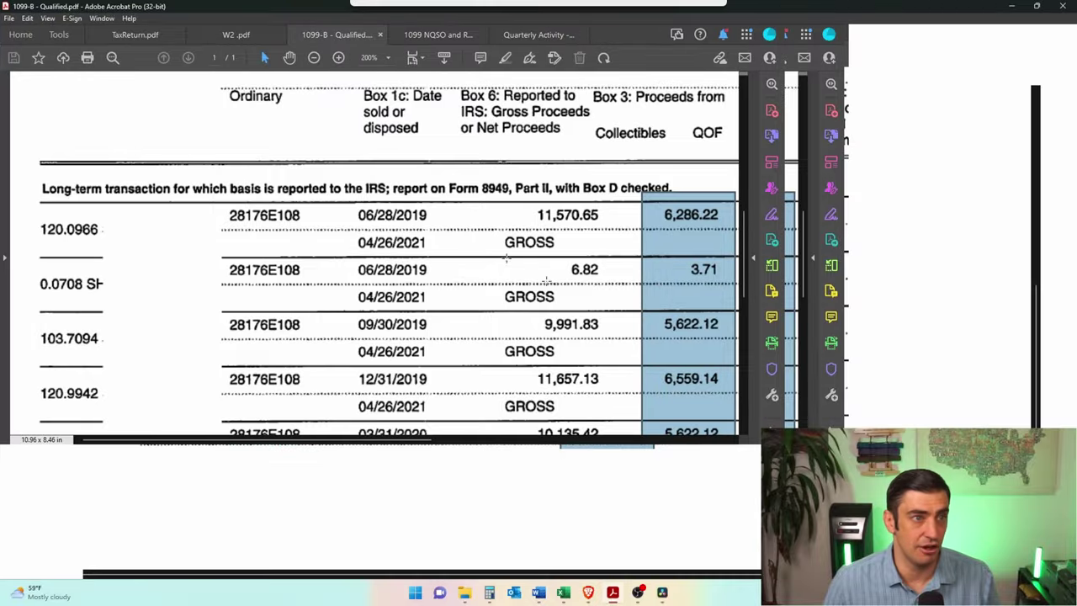
scroll(580, 318, "up", 2)
scroll(581, 318, "up", 2)
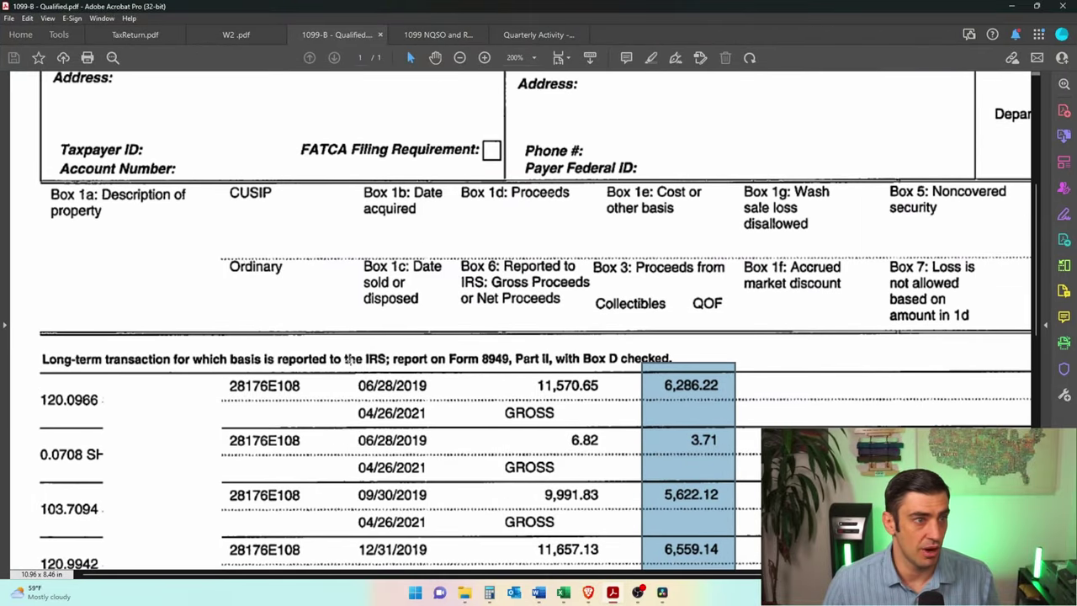
left_click_drag(32, 360, 392, 374)
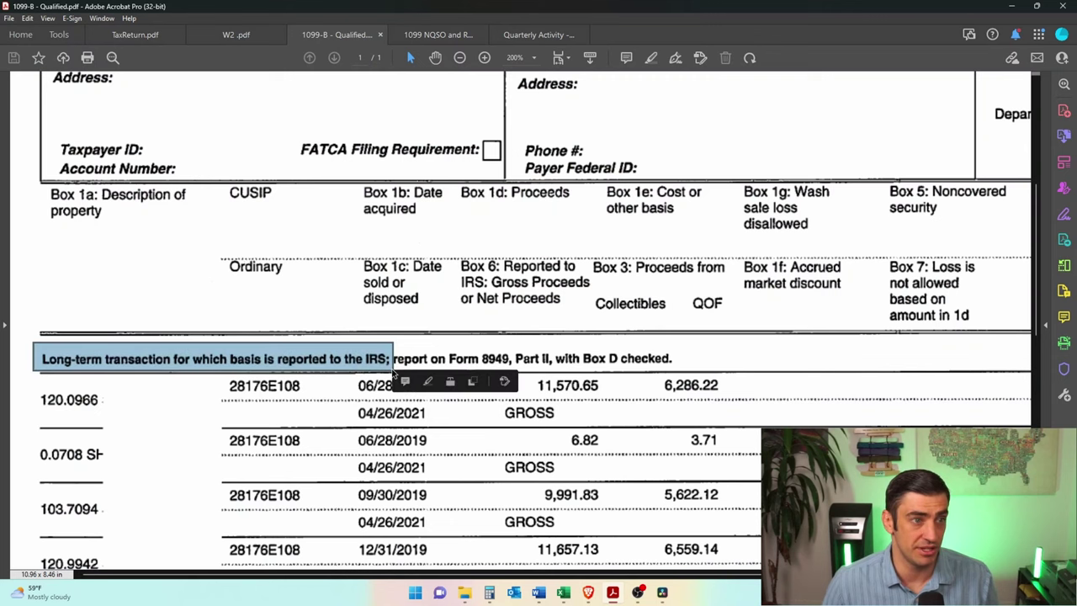
left_click(1012, 5)
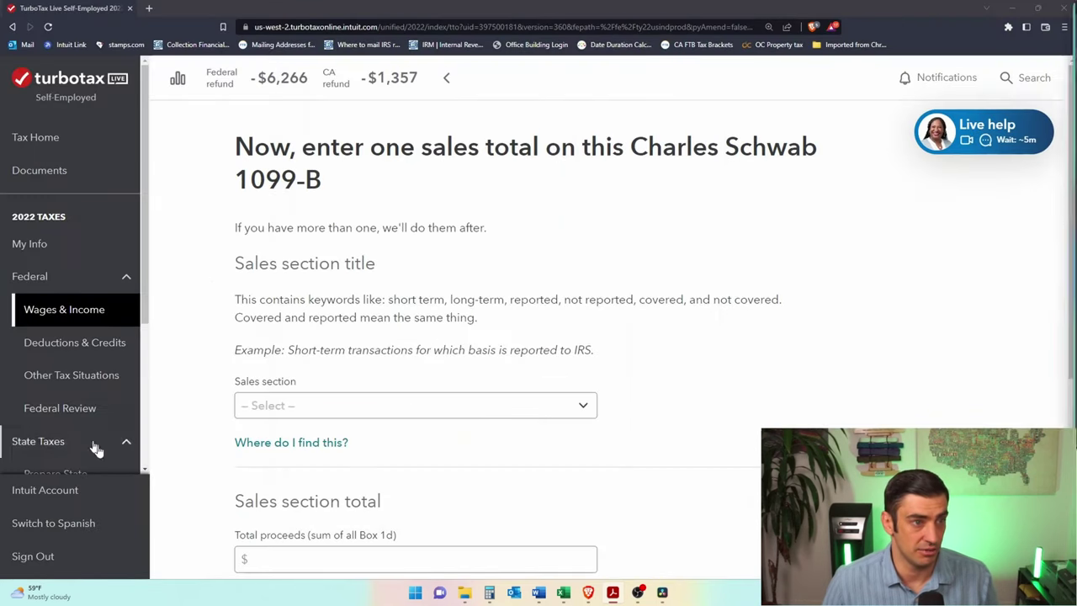
left_click(412, 404)
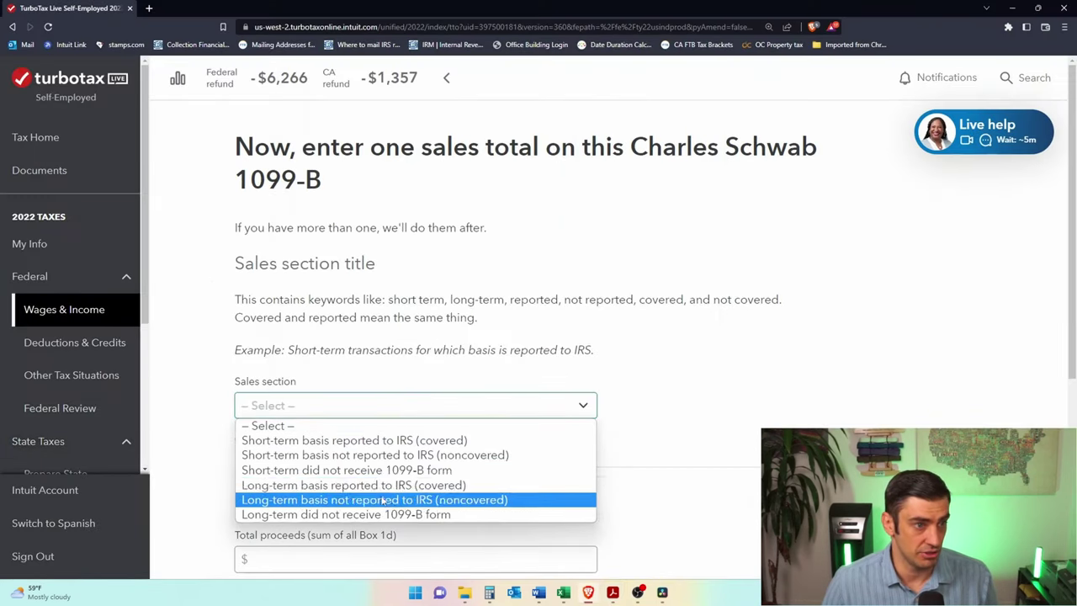
left_click(358, 486)
scroll(564, 397, "down", 3)
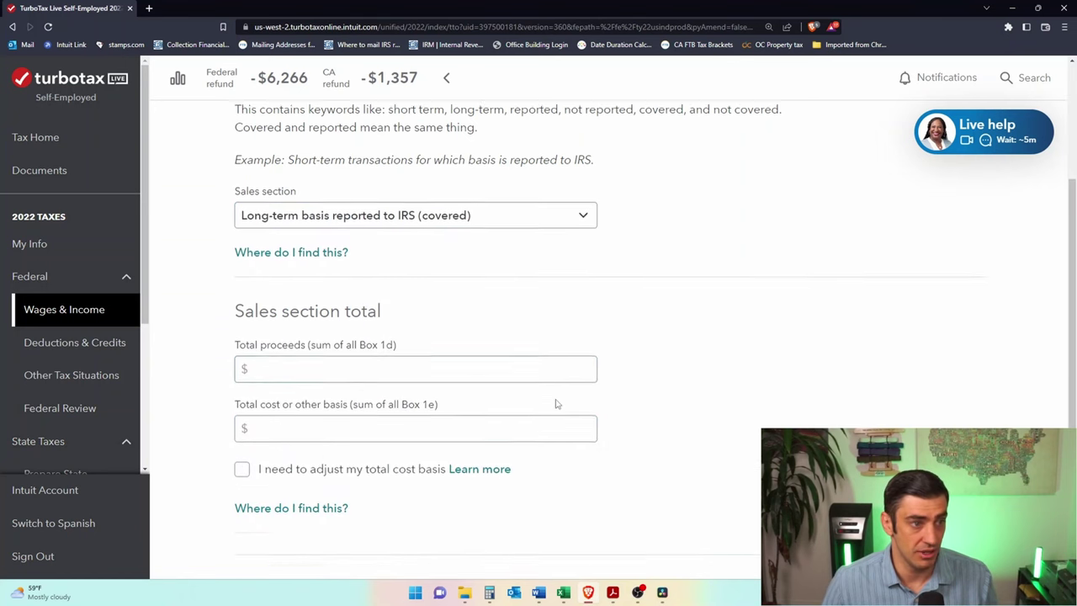
Step: Look up the Box 1d and 1e totals in the 1099-B - Qualified PDF and enter proceeds of $43,361.85 and cost basis of $24,093.31
left_click(613, 592)
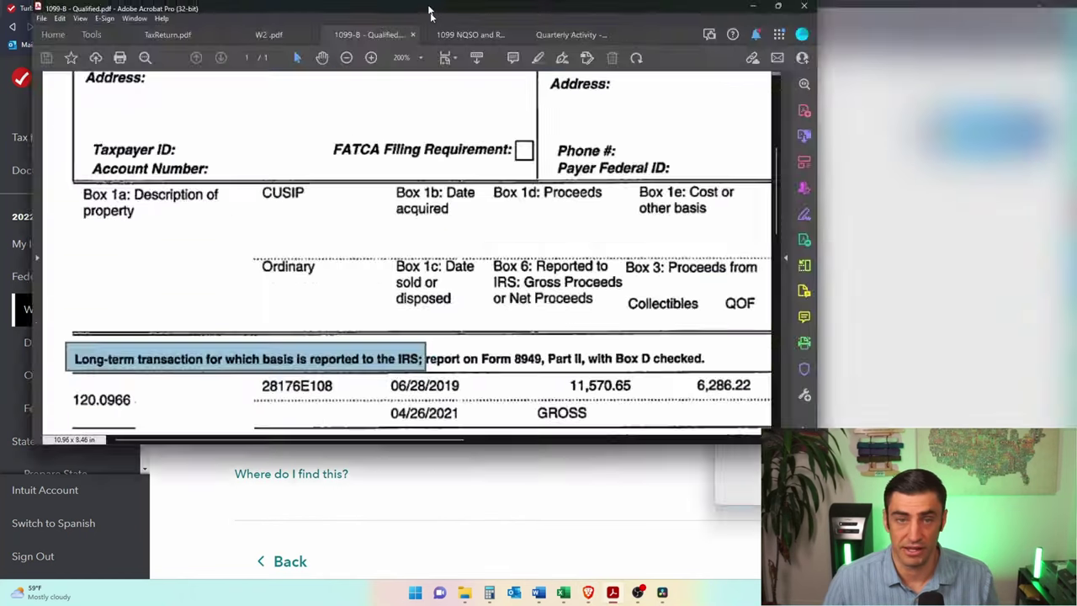
scroll(629, 320, "down", 2, "ctrl")
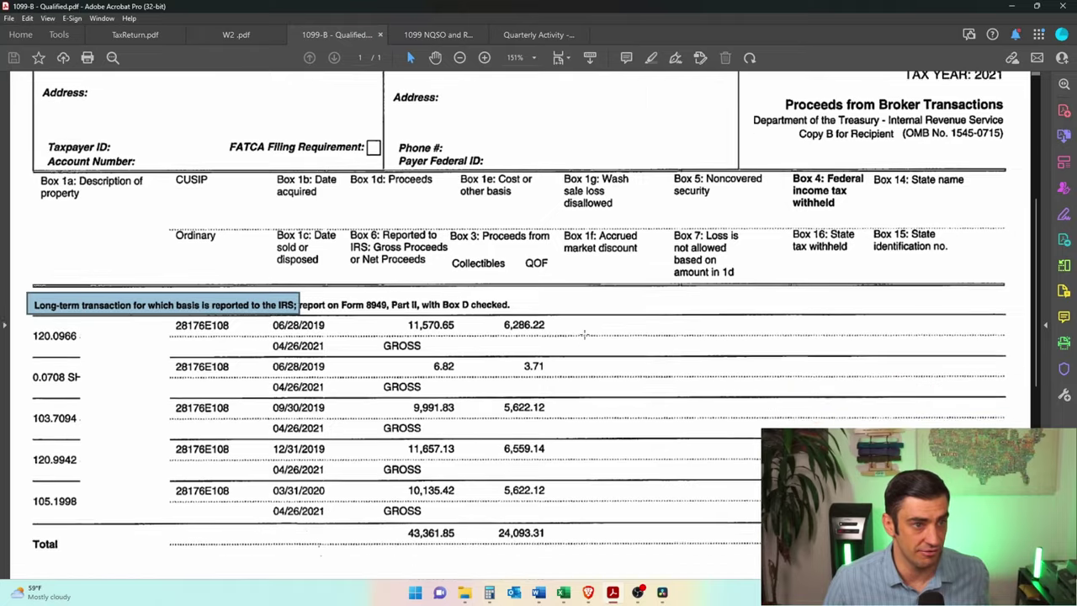
left_click_drag(25, 526, 543, 524)
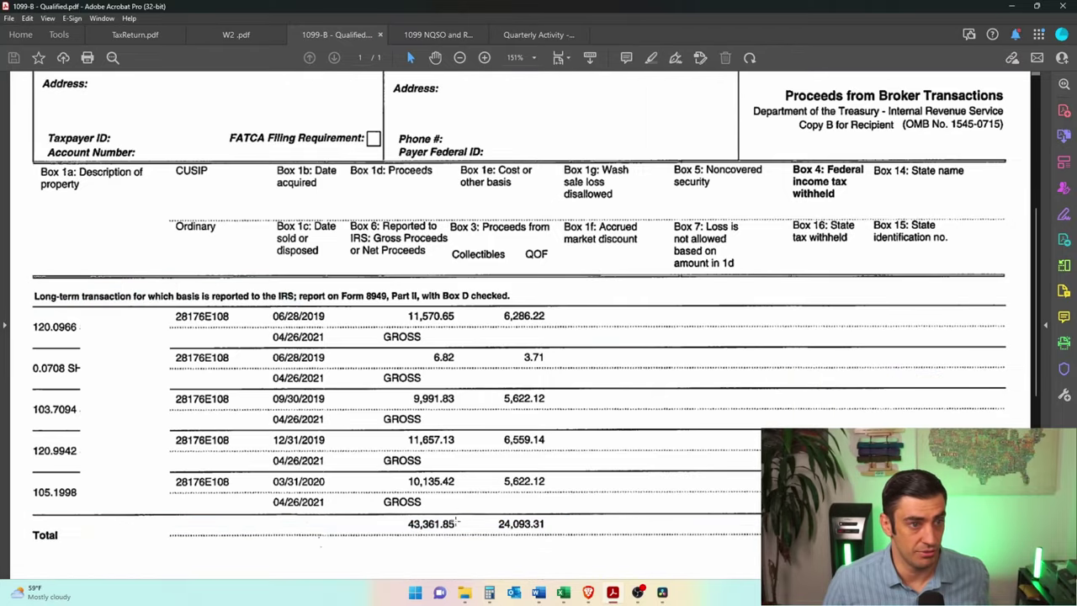
left_click_drag(457, 525, 389, 524)
left_click_drag(448, 165, 331, 173)
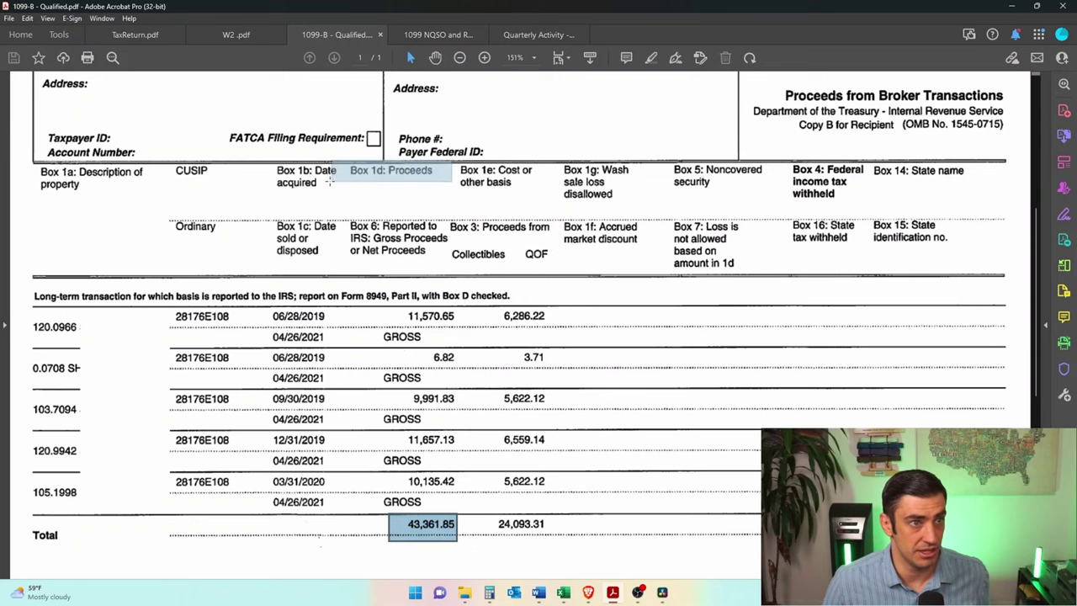
double_click(650, 6)
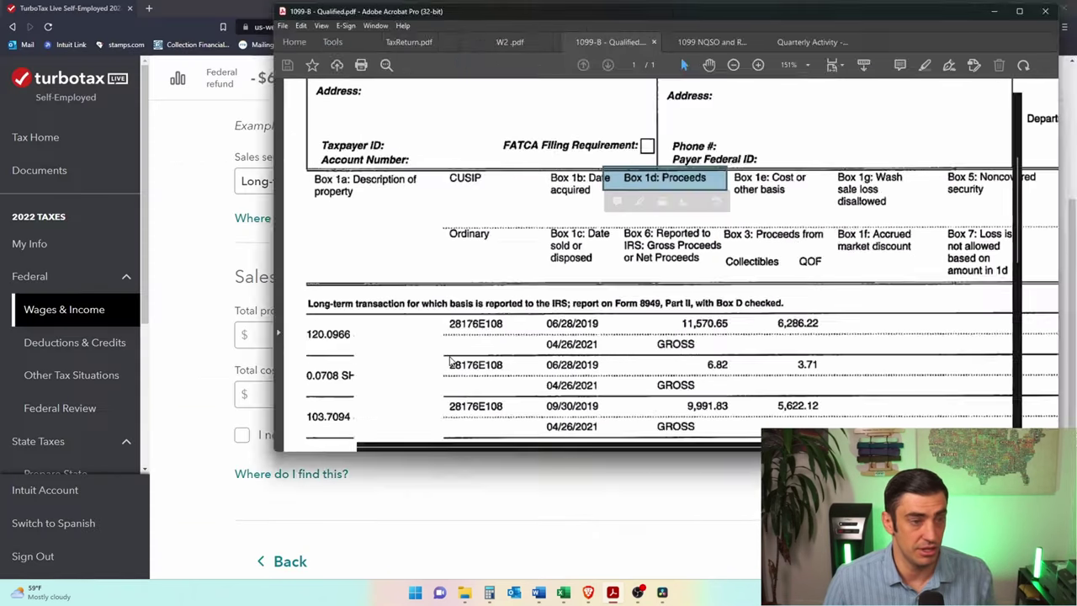
left_click(206, 375)
left_click(300, 331)
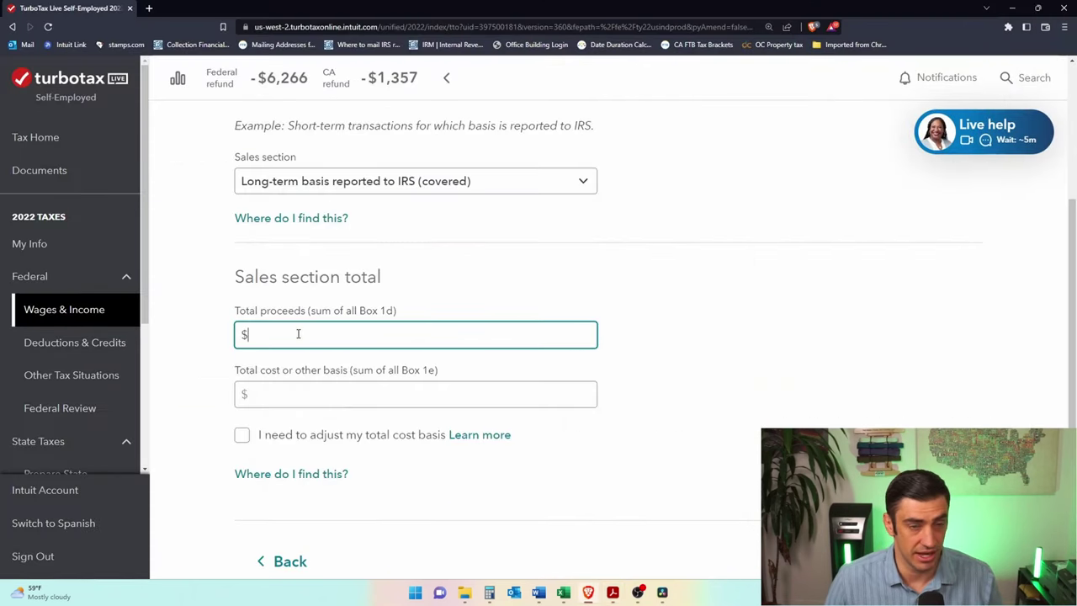
key("alt+Tab")
left_click_drag(547, 536, 494, 524)
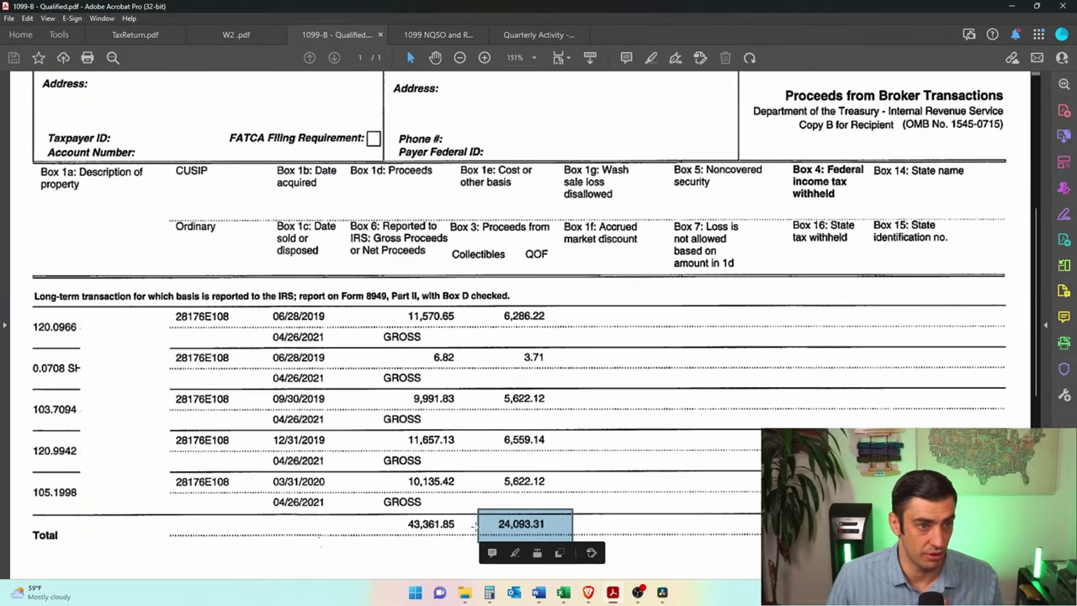
key("alt+Tab")
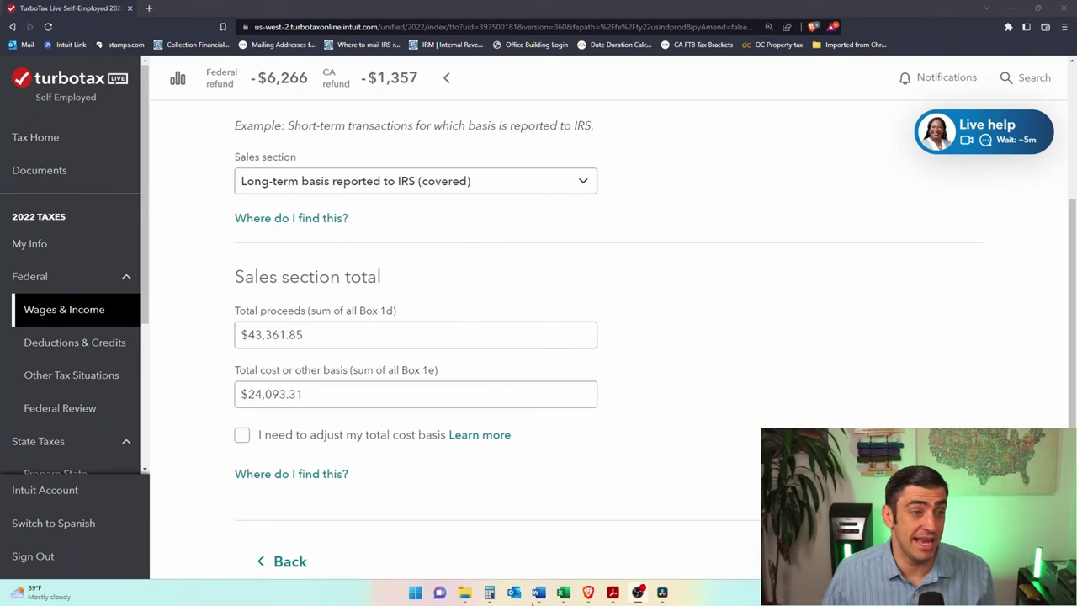
Step: Check the Action Items in the Excel worksheet, then enable the total cost basis adjustment in TurboTax with code B (cost basis incorrect on form)
left_click(564, 592)
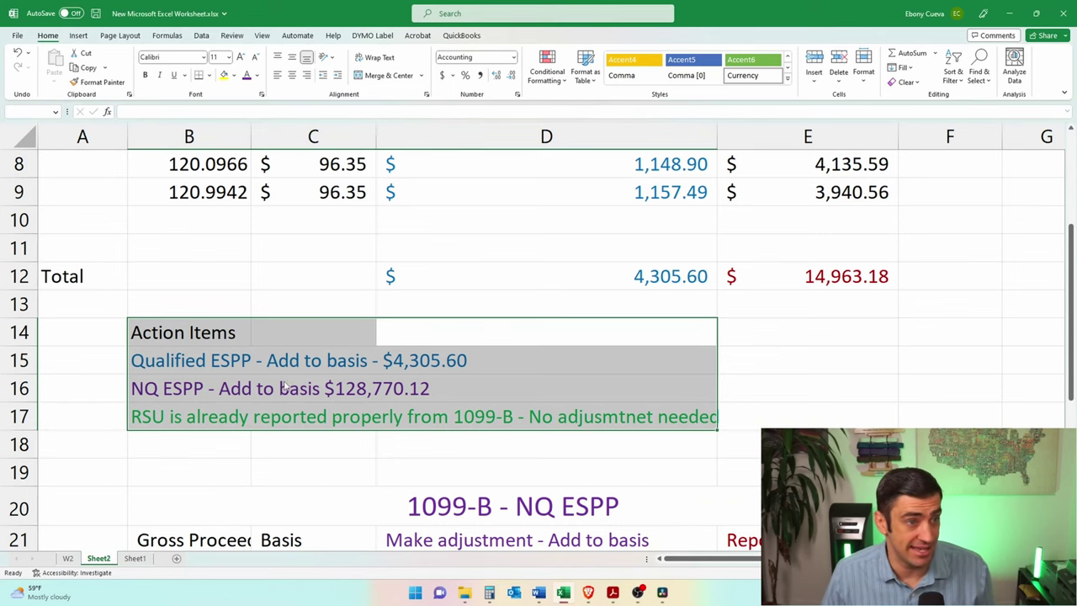
key("alt+Tab")
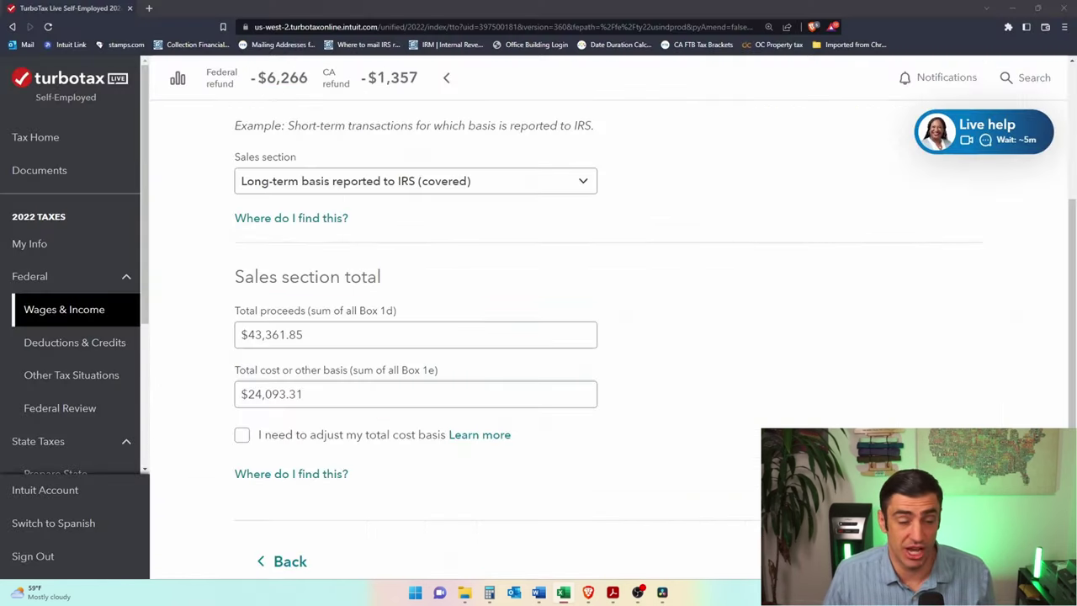
left_click(244, 436)
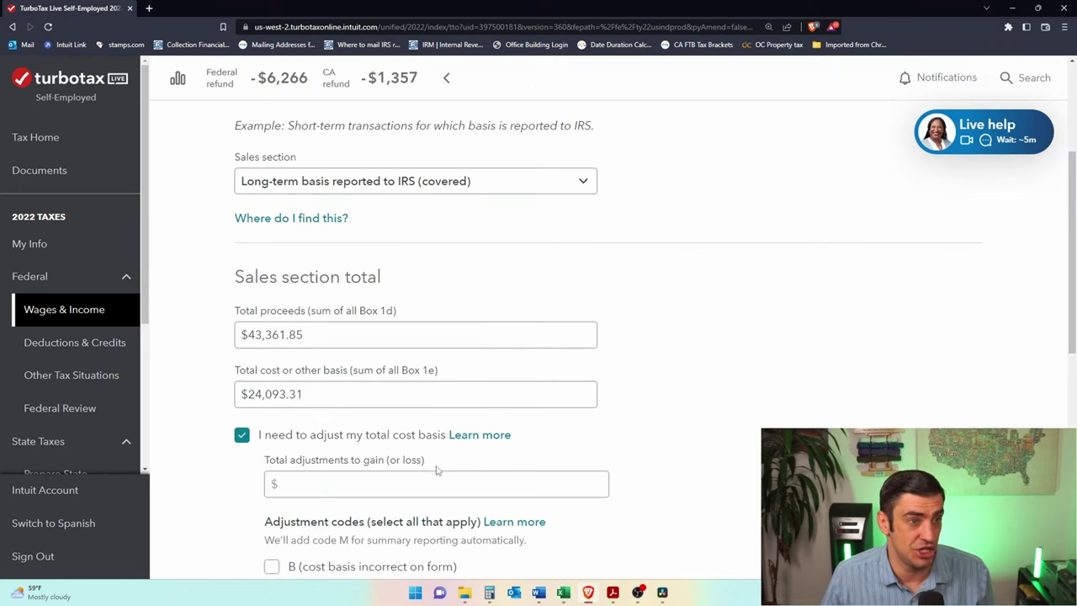
scroll(437, 471, "down", 2)
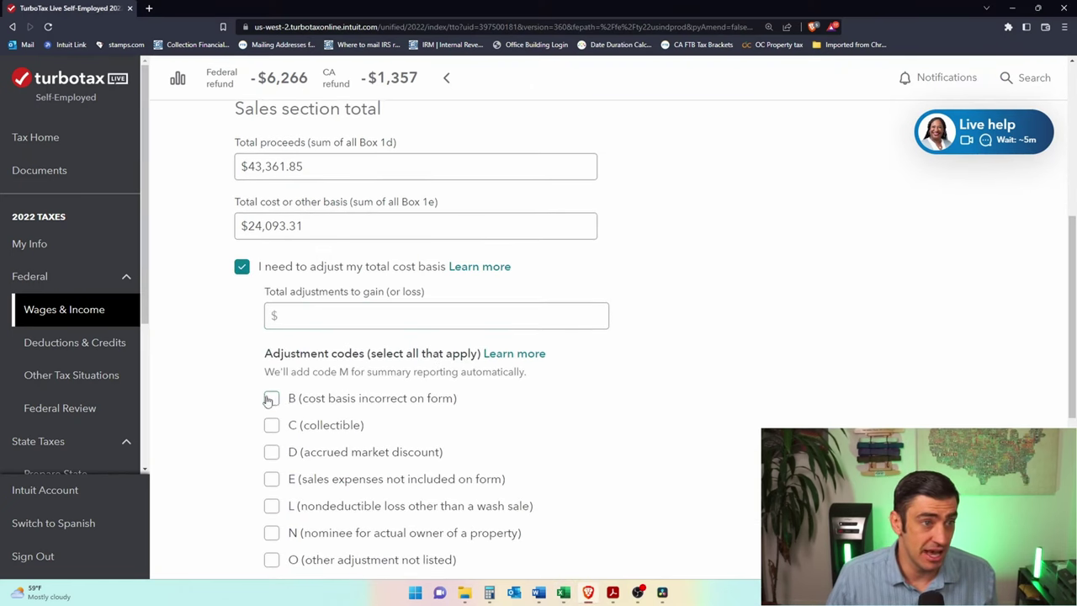
left_click(272, 399)
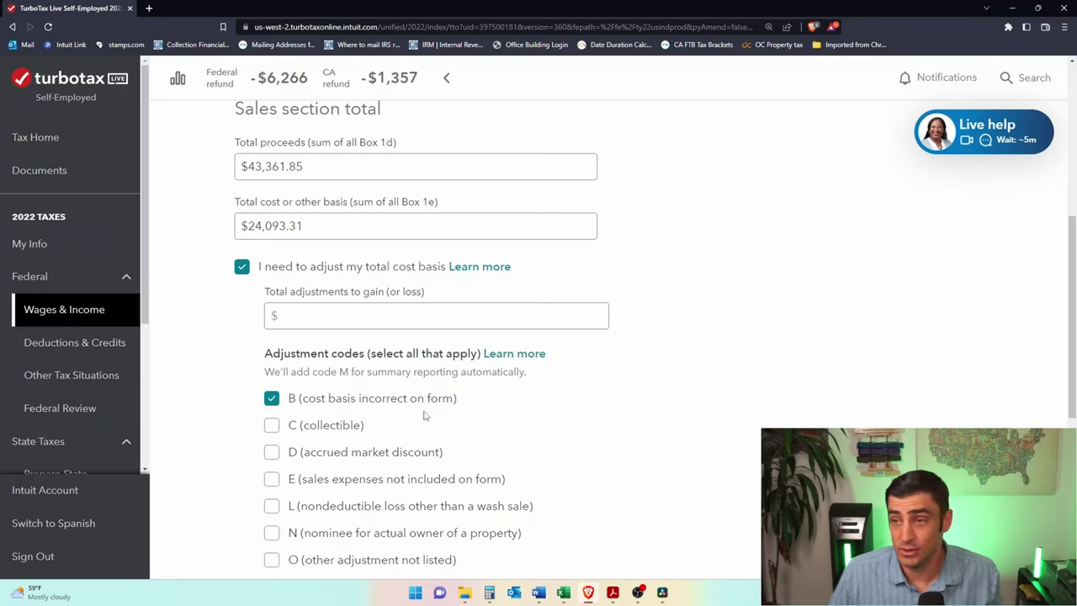
Step: Enter -4,305.60 as the total adjustment to gain or loss and continue to the sales section totals review
left_click(475, 315)
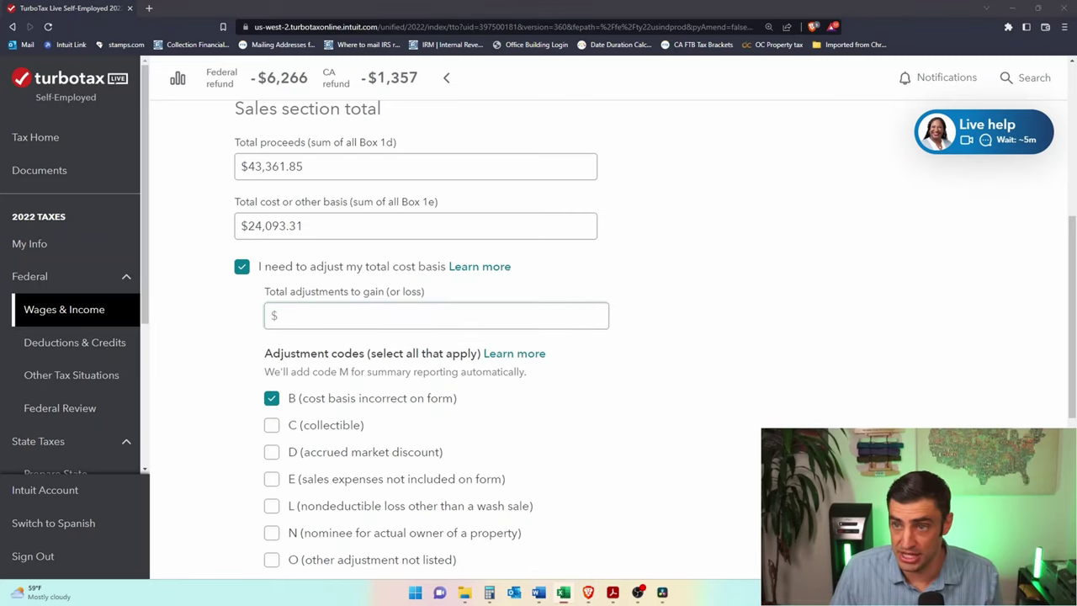
left_click(343, 312)
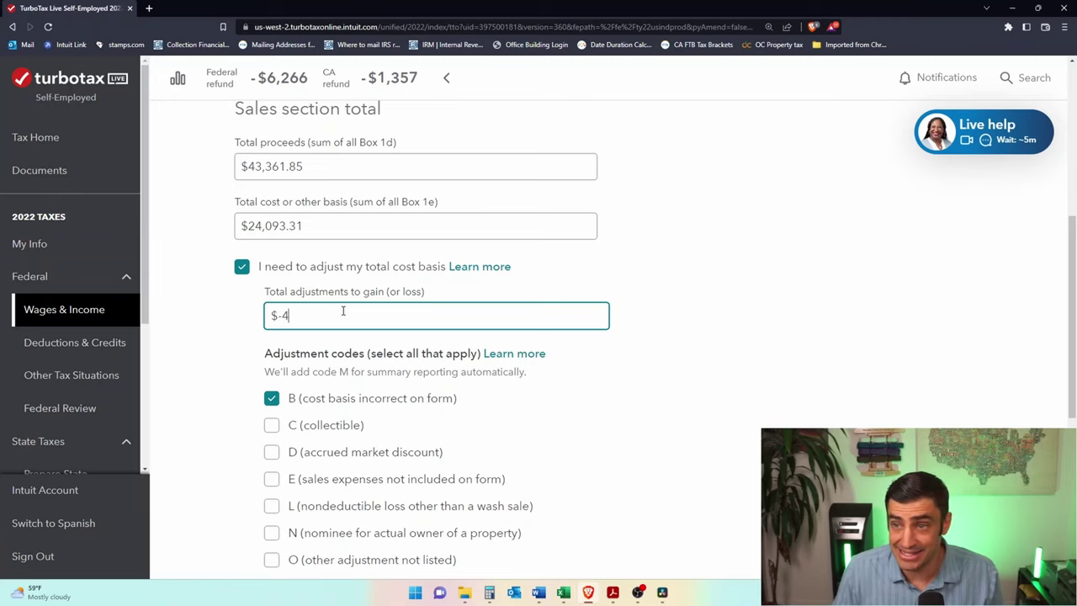
type(".60")
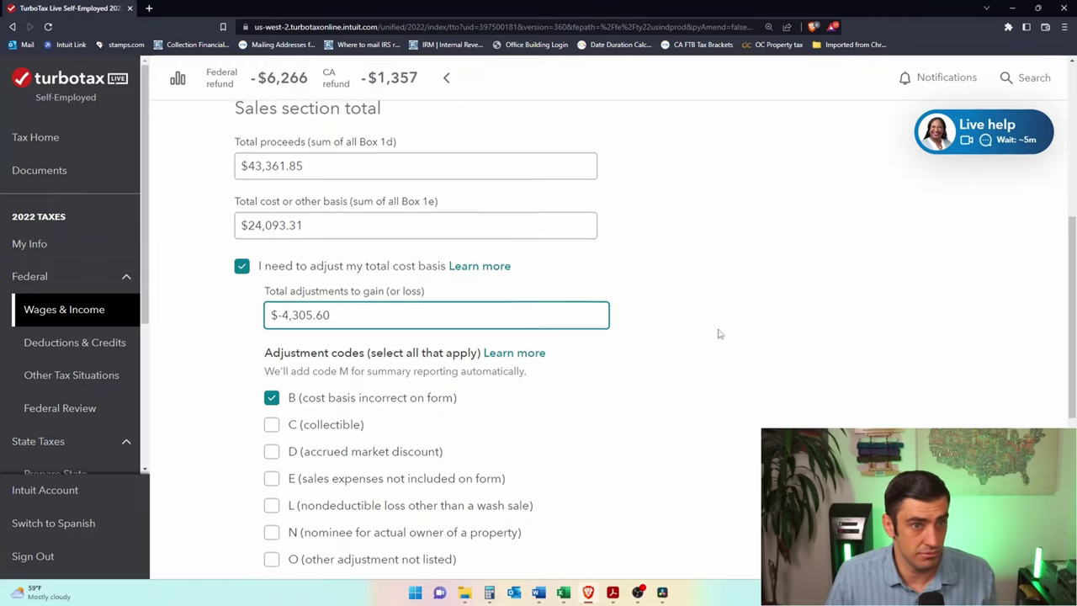
scroll(709, 337, "down", 5)
left_click(942, 467)
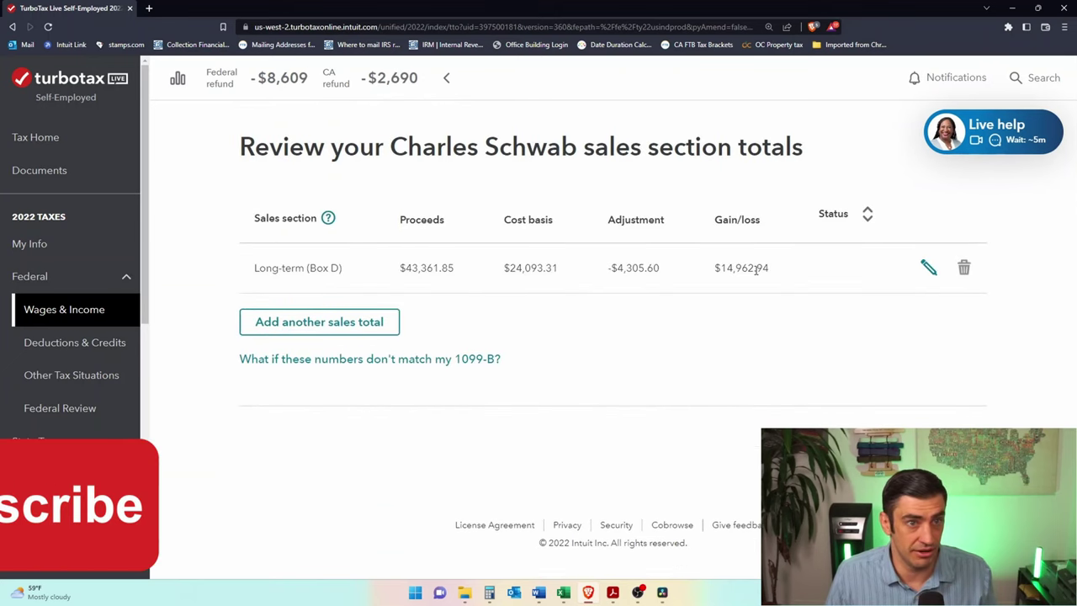
Step: Compare the reviewed long-term gain with the capital gain total and the Schedule D amount on Sheet1 of the Excel workbook
left_click_drag(724, 267, 755, 267)
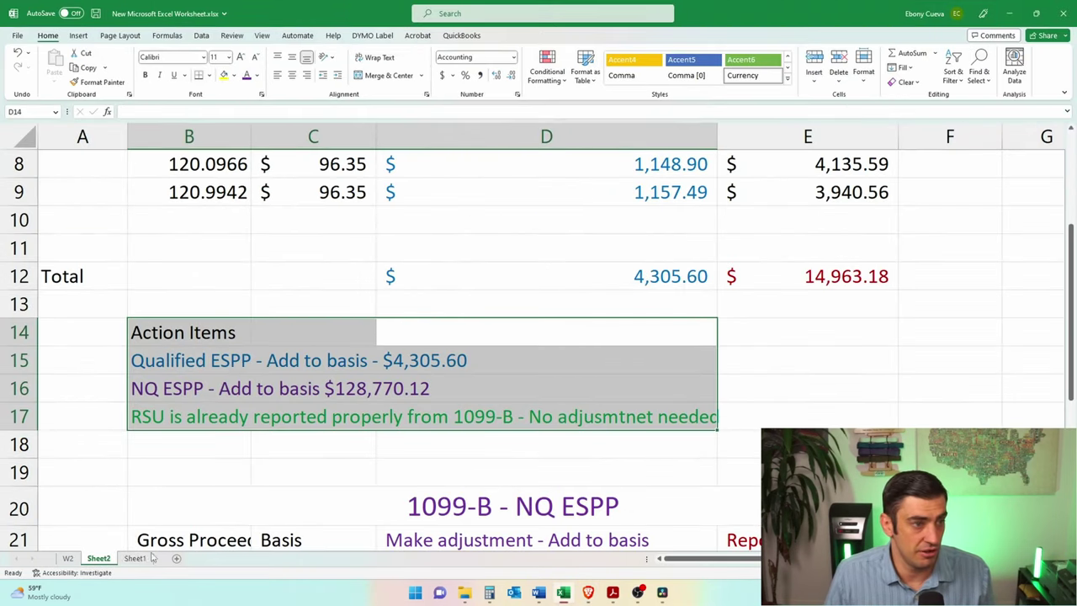
scroll(538, 336, "down", 5)
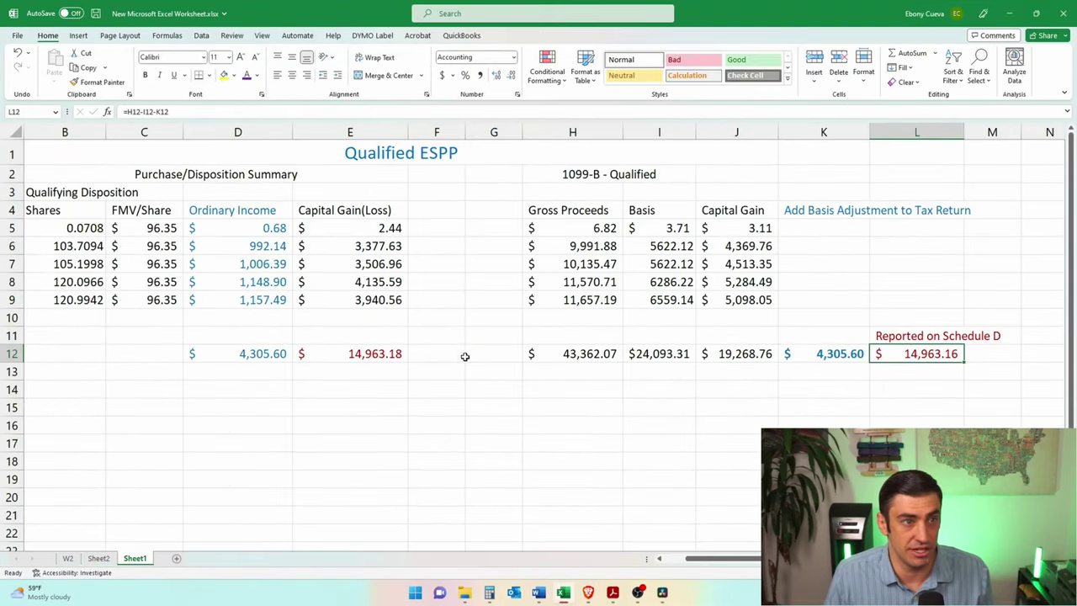
left_click(381, 354)
left_click(951, 358)
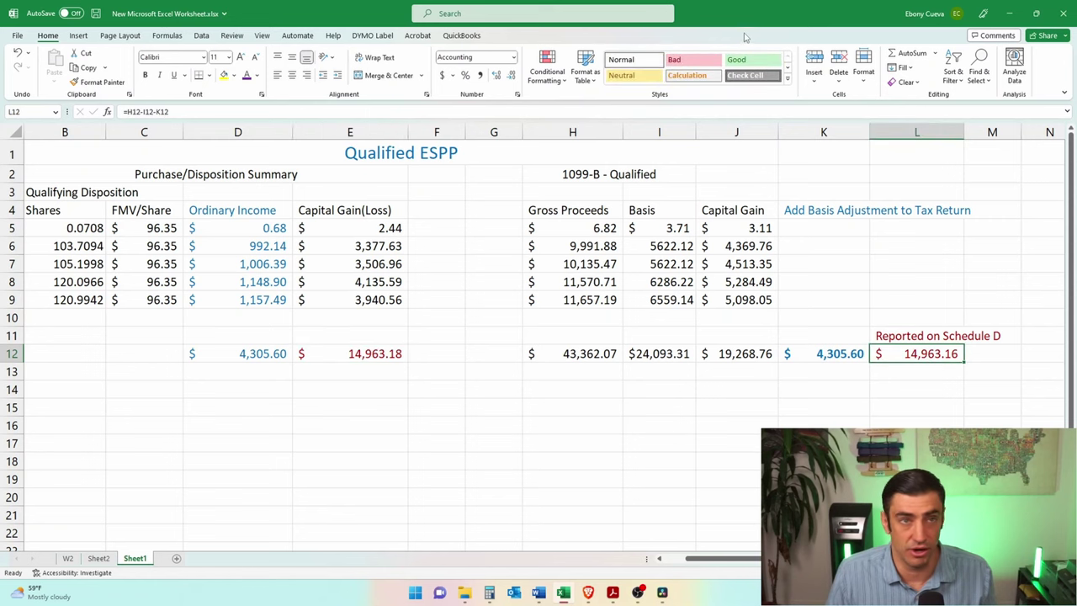
Step: Add another Charles Schwab sales total in TurboTax and, per the 1099 NQSO and RSU PDF, choose the section "Short-term basis reported to IRS (covered)"
key("alt+Tab")
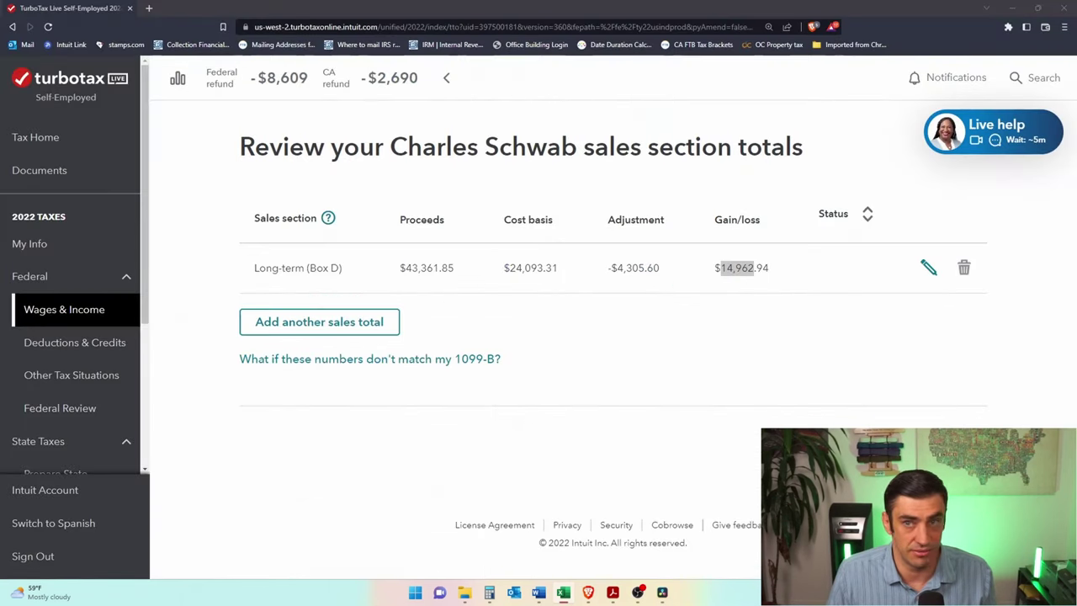
left_click(339, 332)
scroll(711, 293, "up", 2)
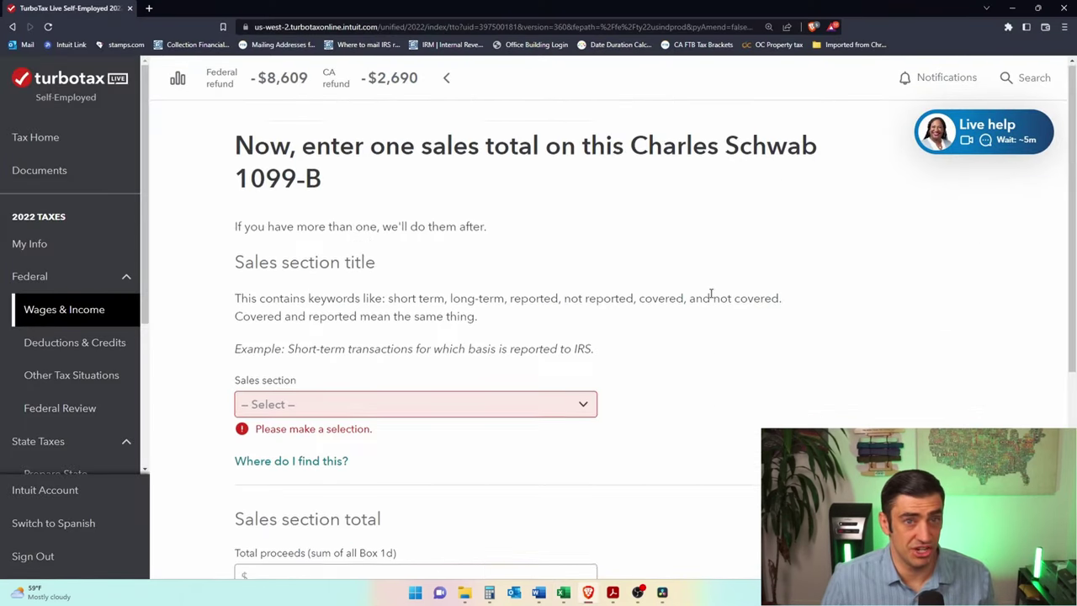
key("alt+Tab")
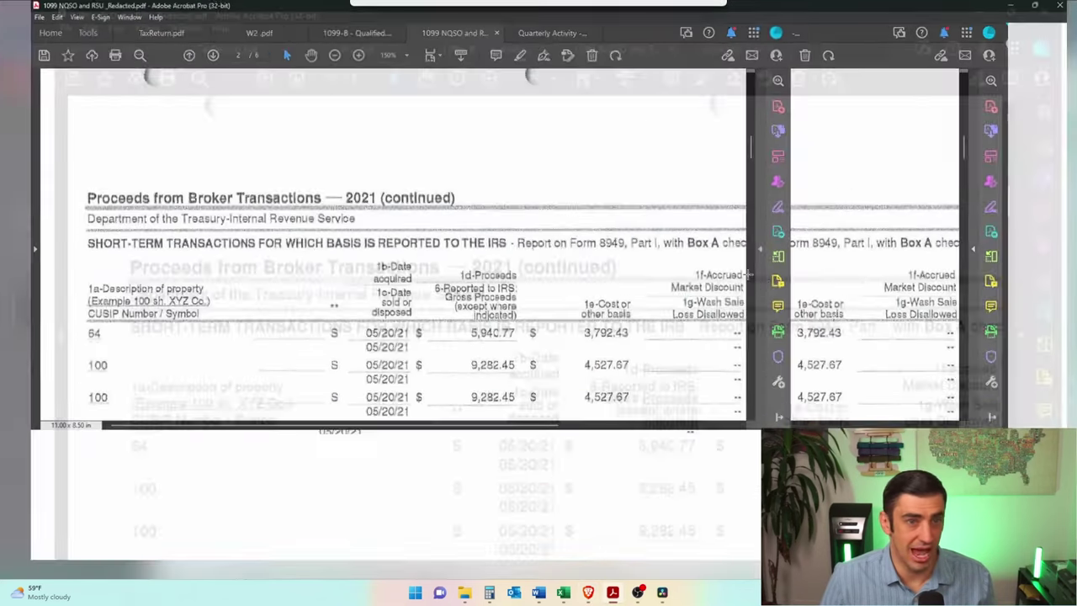
left_click_drag(46, 239, 490, 257)
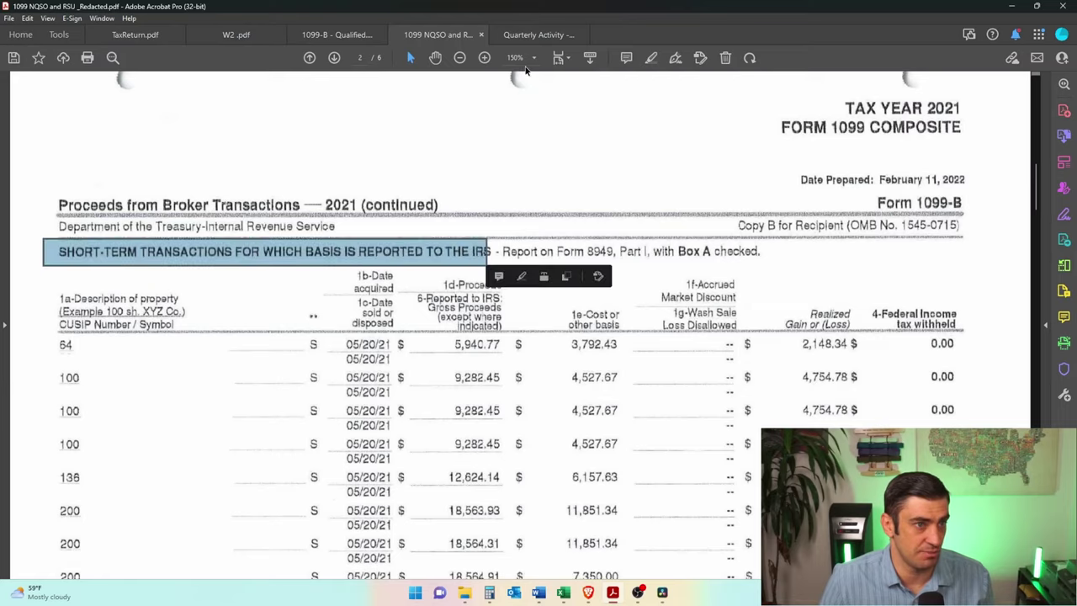
key("alt+Tab")
left_click(375, 407)
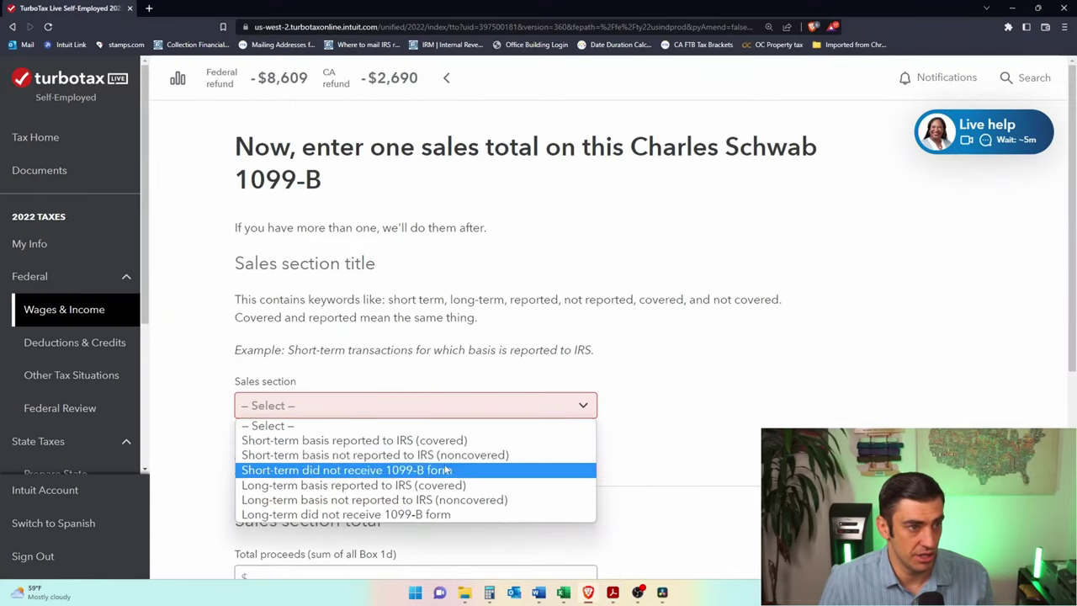
left_click(449, 441)
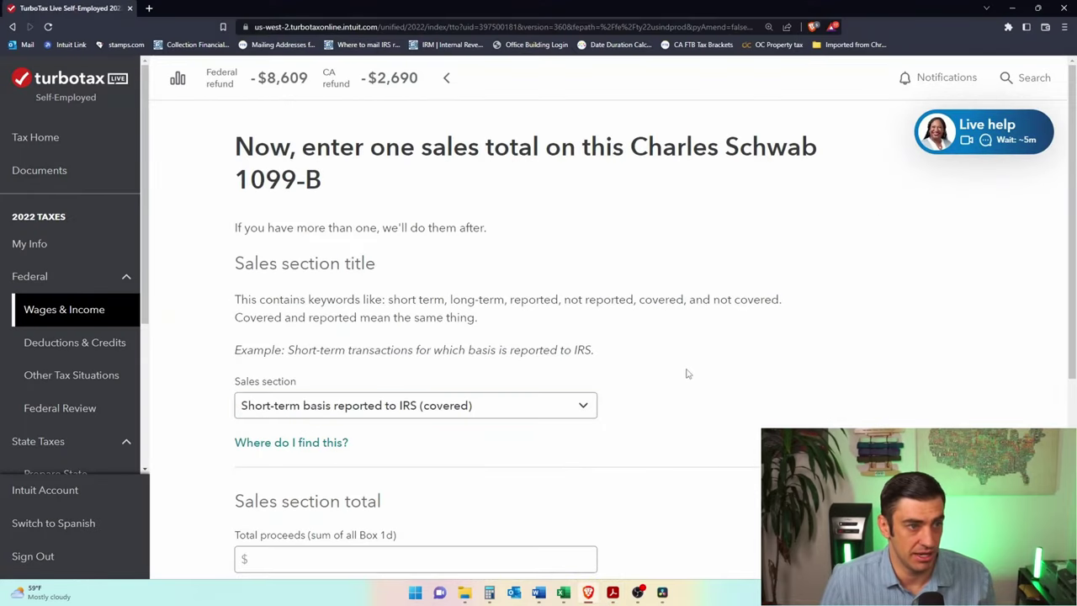
Step: Look up the Total Short-Term line in the 1099 NQSO and RSU PDF and enter proceeds of $1,093,648.57 and cost basis of $916,936.46
scroll(687, 374, "down", 3)
left_click_drag(236, 220, 301, 257)
left_click(262, 260)
left_click(323, 259)
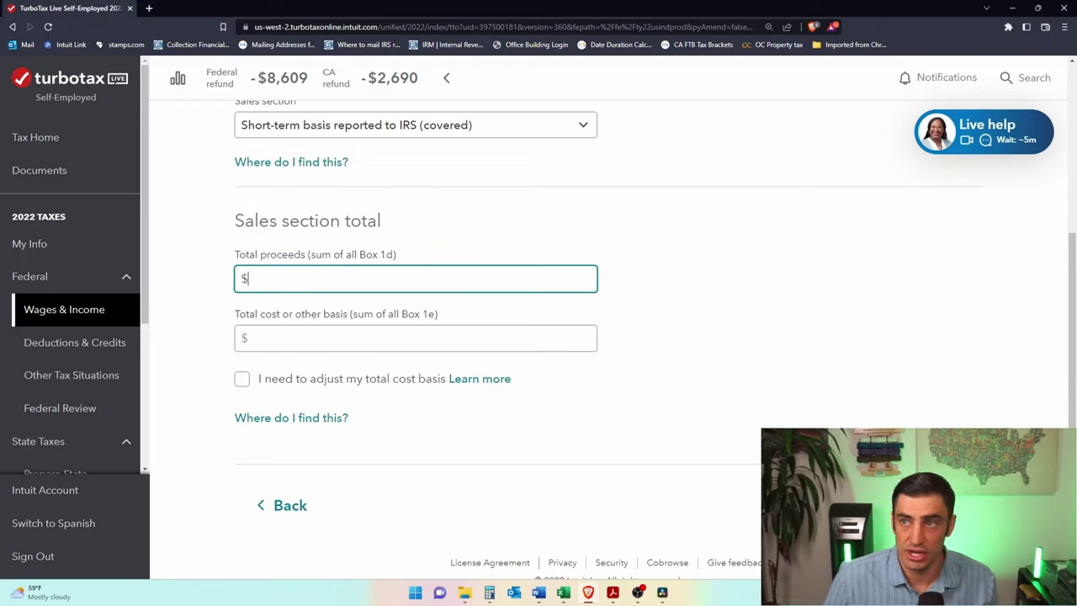
left_click(612, 592)
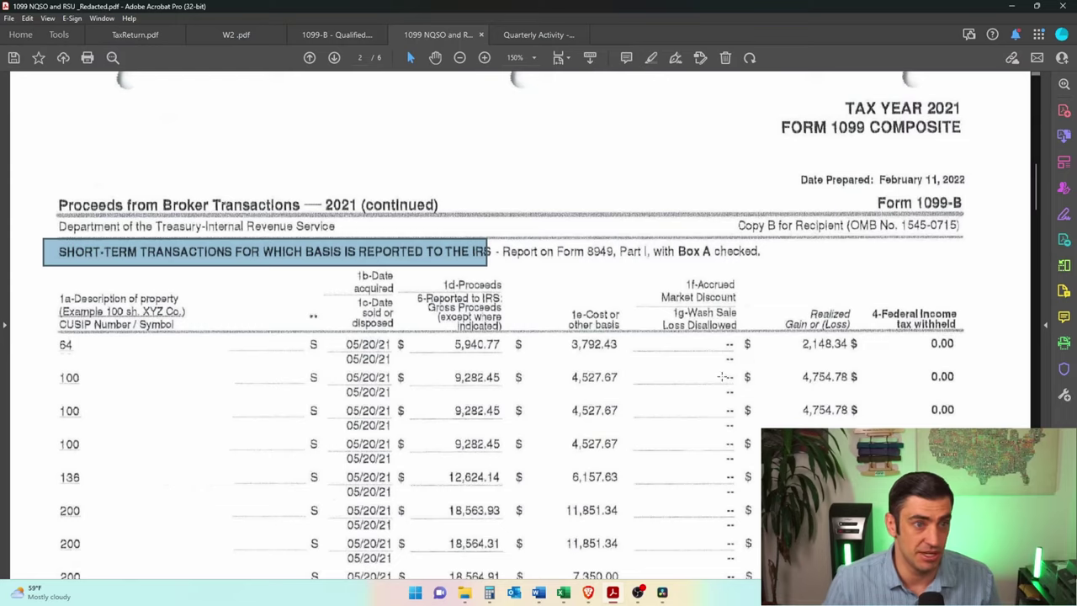
scroll(648, 316, "down", 3)
scroll(647, 316, "down", 10)
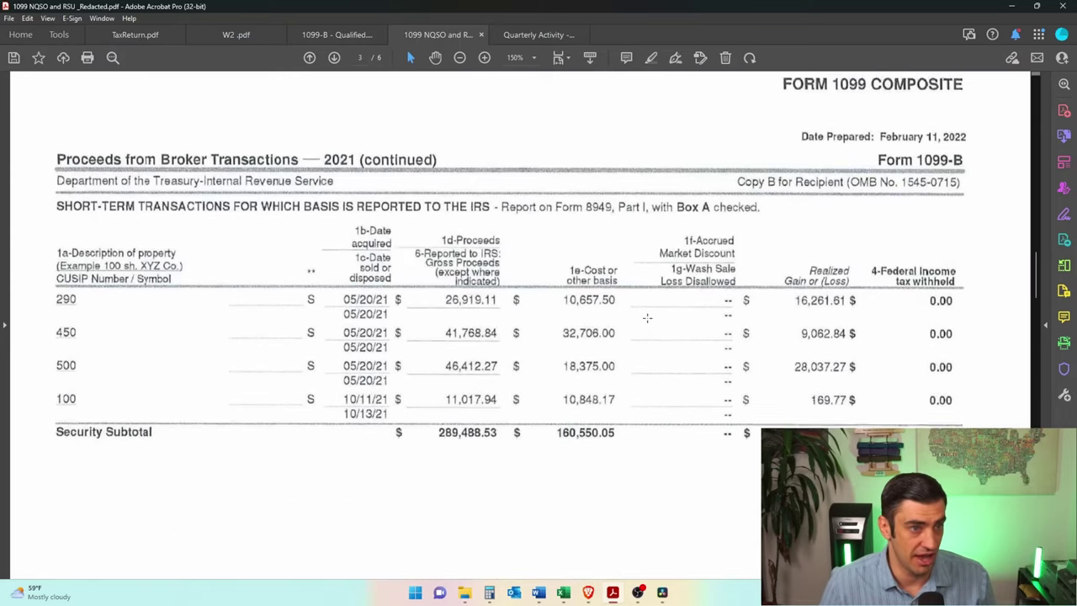
left_click_drag(384, 407, 713, 440)
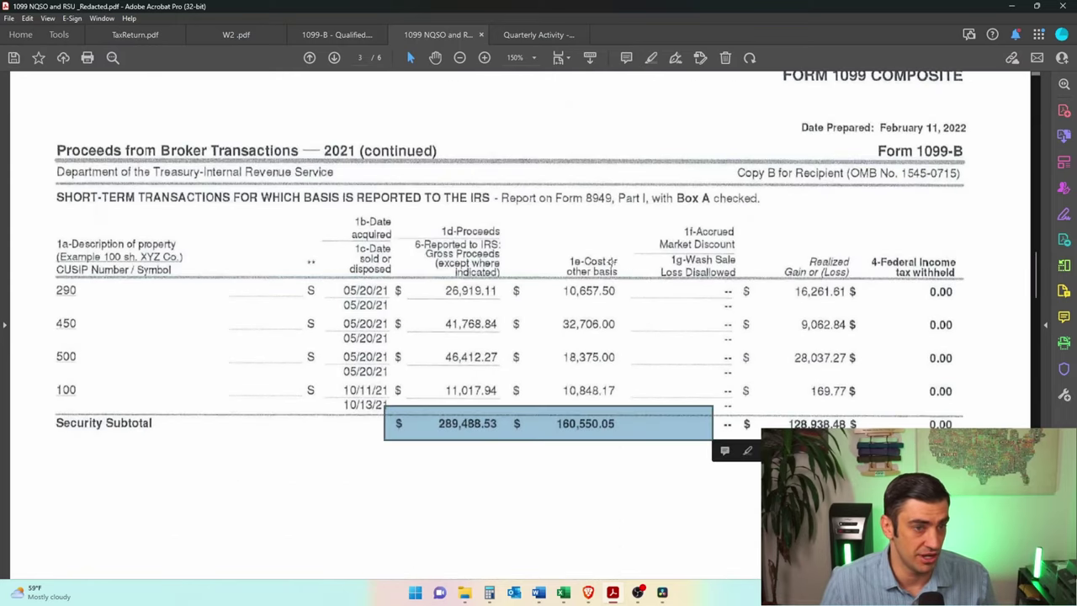
scroll(726, 329, "down", 10)
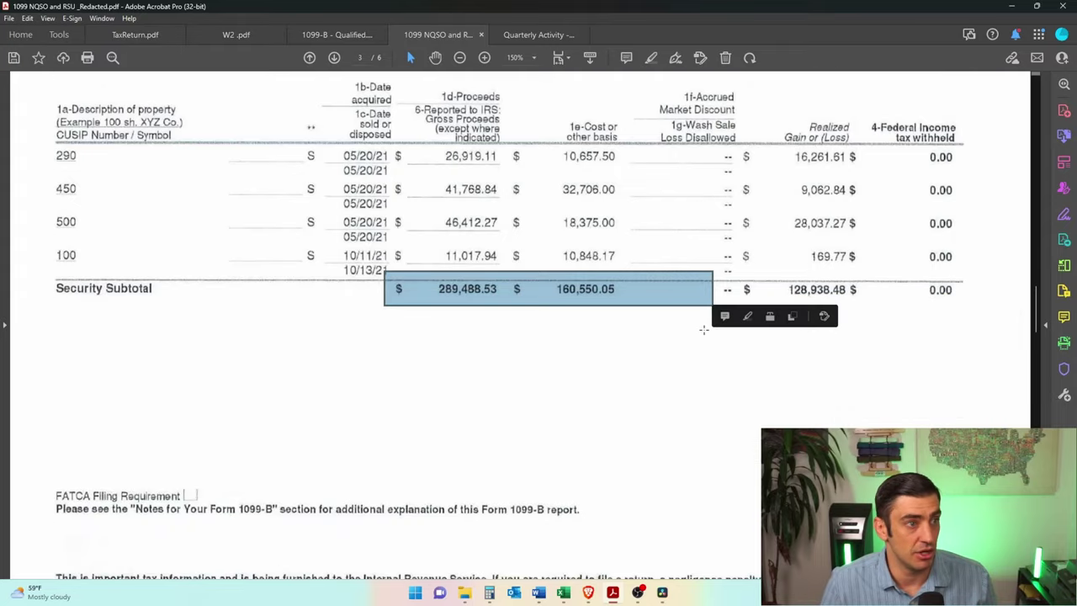
scroll(702, 328, "down", 10)
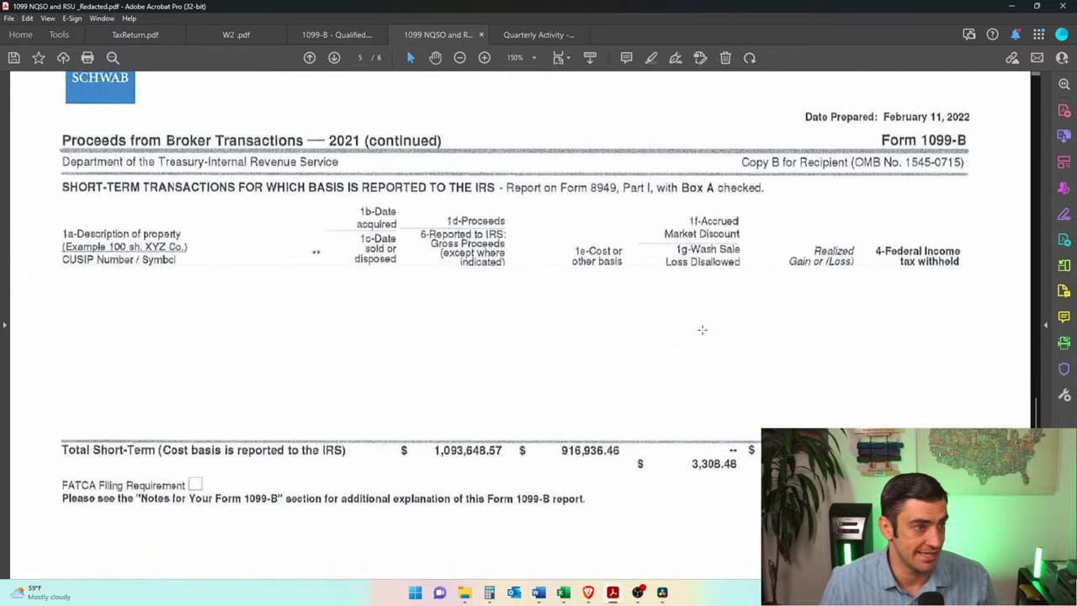
mouse_move(43, 175)
left_mouse_down()
mouse_move(59, 195)
mouse_move(491, 203)
left_mouse_up()
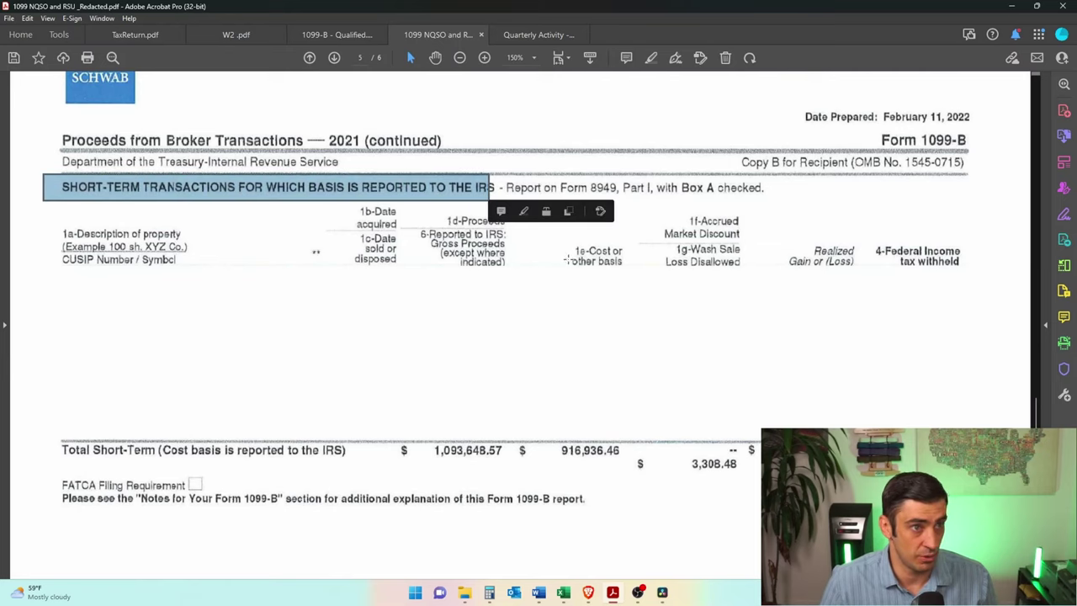
left_click_drag(59, 432, 634, 465)
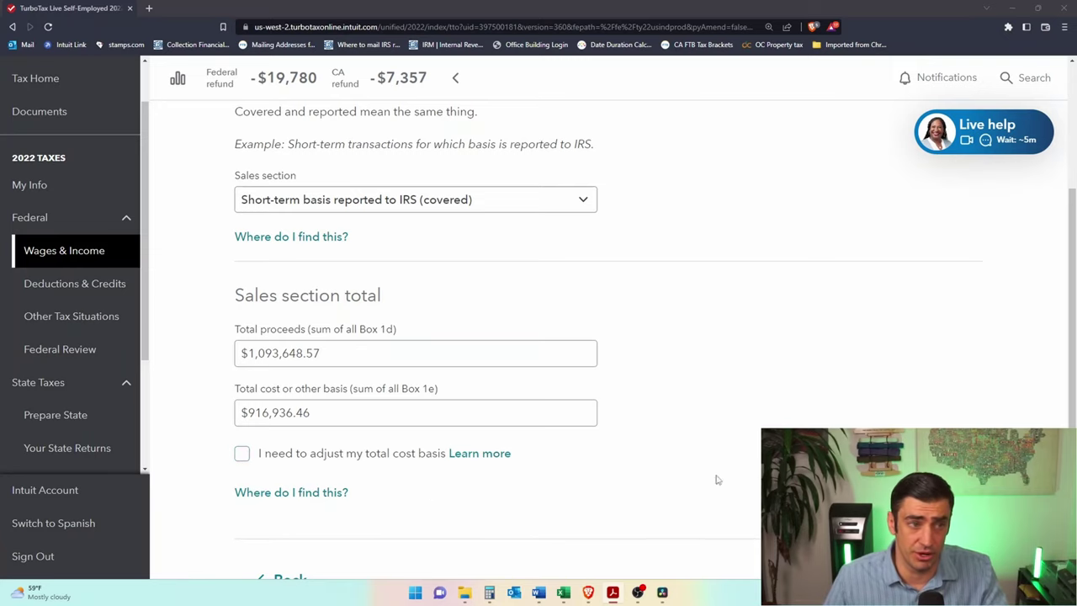
Step: Enable the total cost basis adjustment for the short-term section with code B and enter -128,700.12 as the total adjustment
left_click(241, 454)
scroll(370, 477, "down", 2)
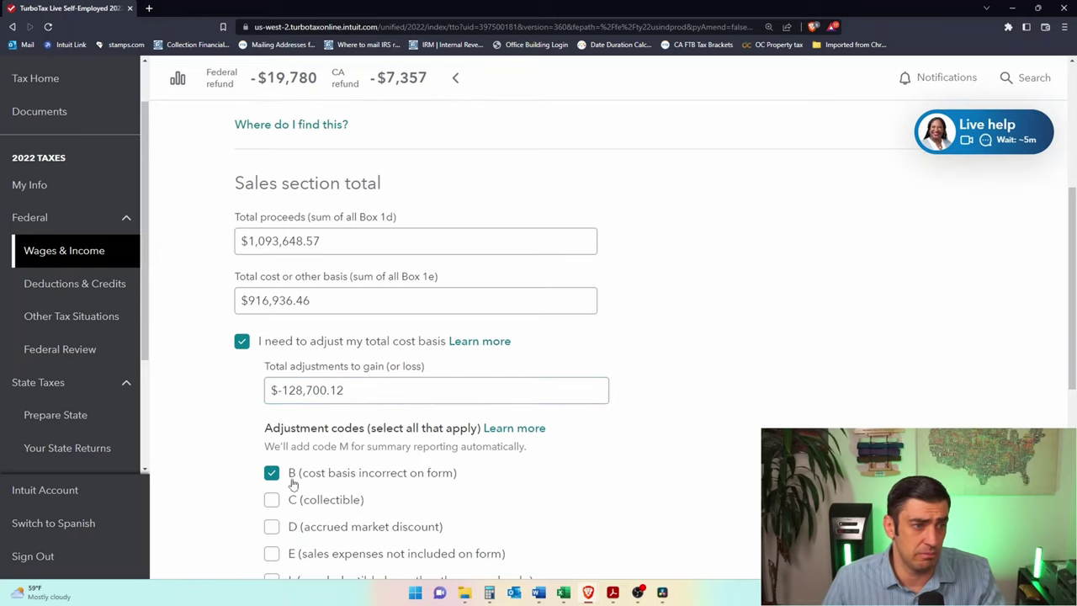
left_click(368, 393)
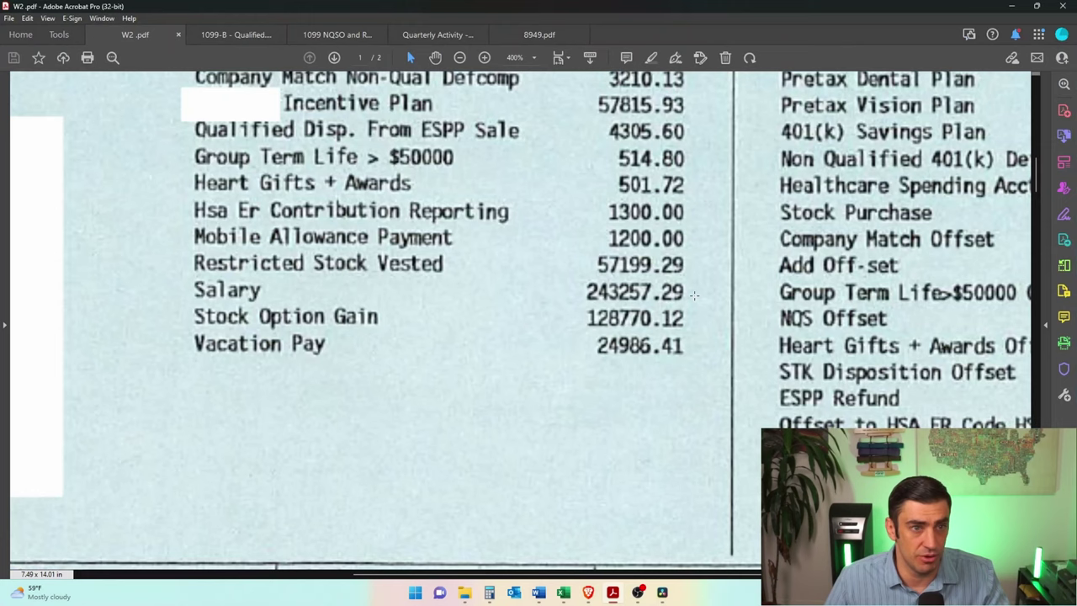
Step: Look up Stock Option Gain in the W-2 PDF and compare it with the NQ ESPP action item on Sheet2 of the Excel workbook
left_click_drag(696, 297, 170, 327)
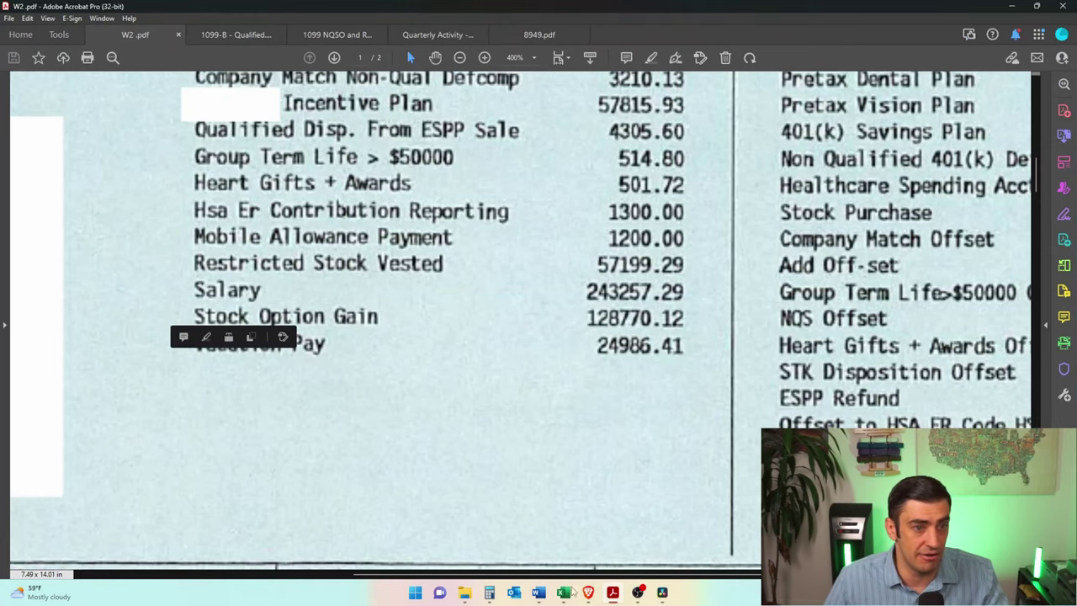
key("alt+Tab")
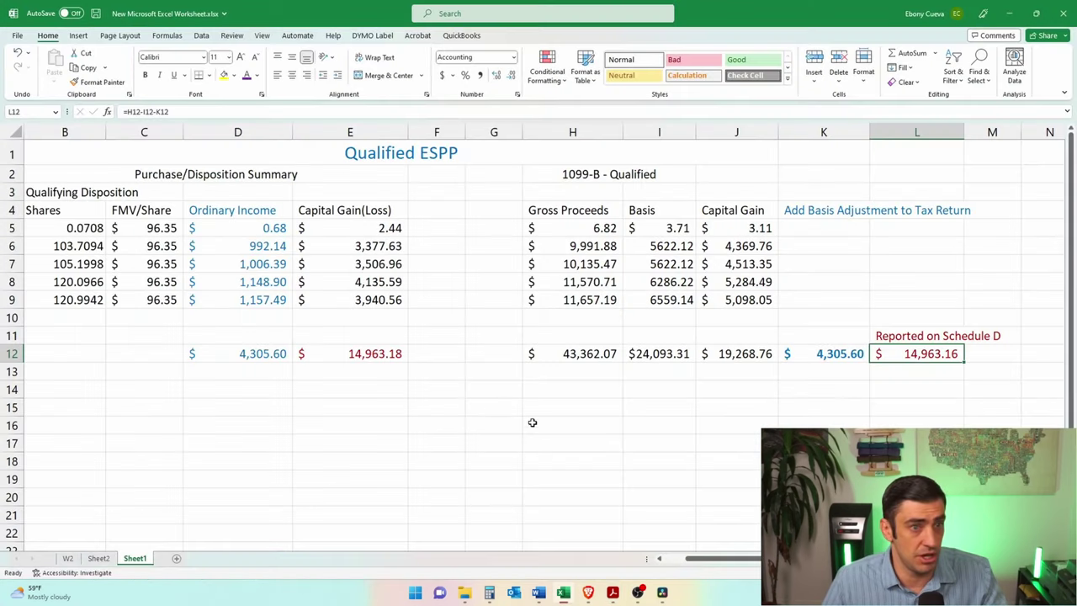
left_click(99, 558)
scroll(556, 423, "up", 6)
scroll(558, 424, "down", 2)
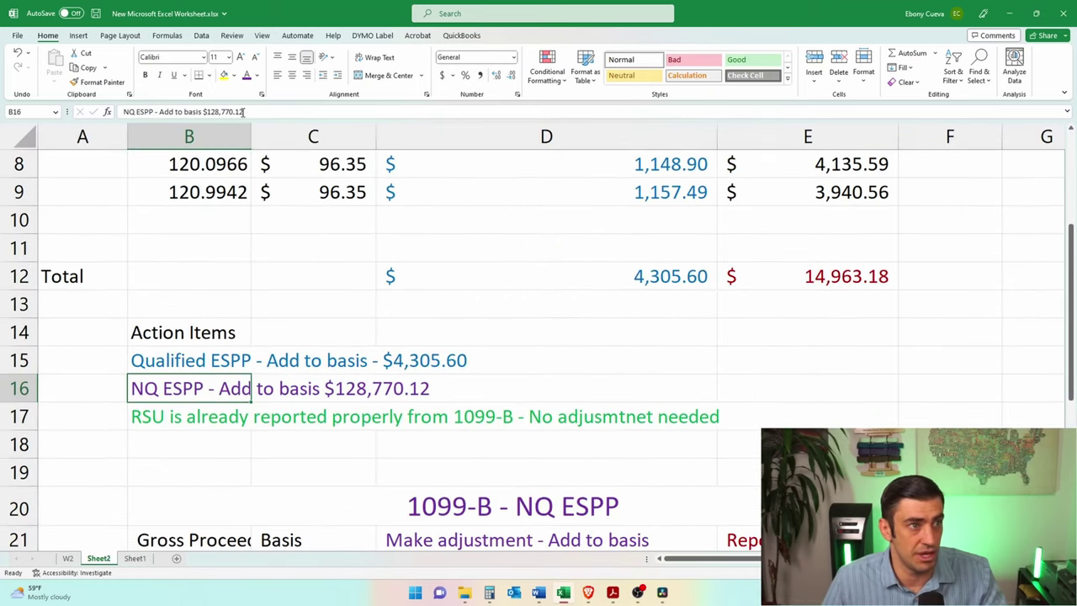
Step: Look up the wash sale loss disallowed in the 1099 NQSO and RSU PDF and check the net adjustment calculation in the Excel worksheet
key("alt+Tab")
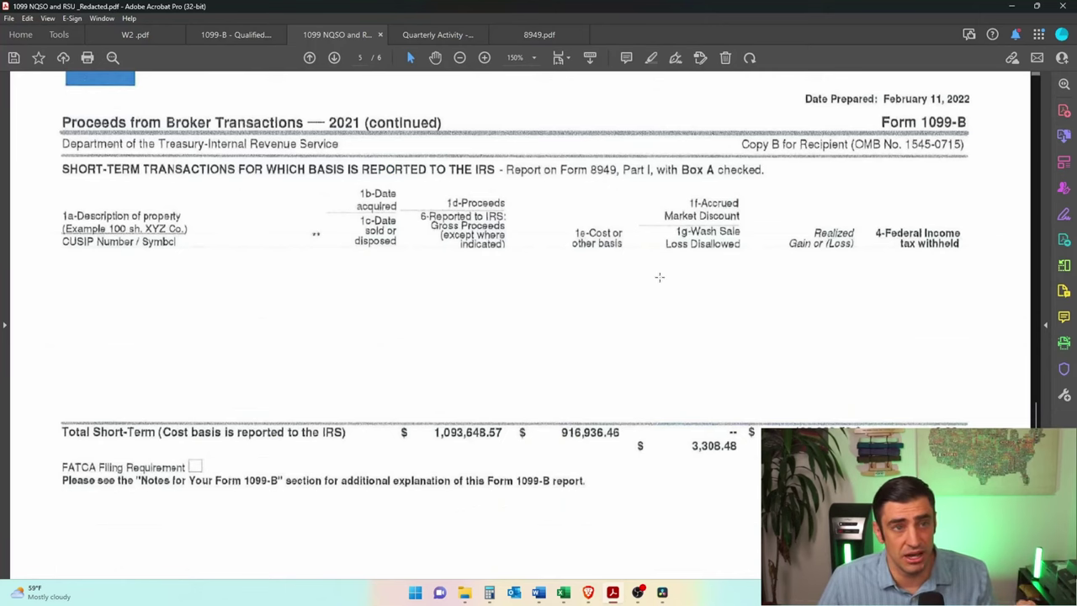
left_click_drag(642, 218, 756, 254)
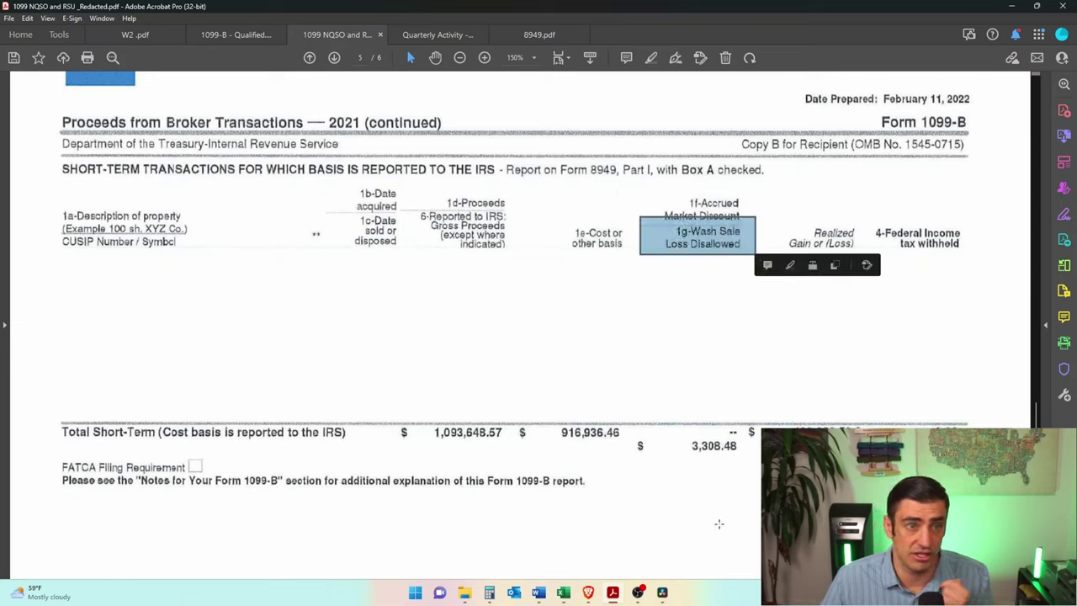
left_click_drag(625, 439, 761, 461)
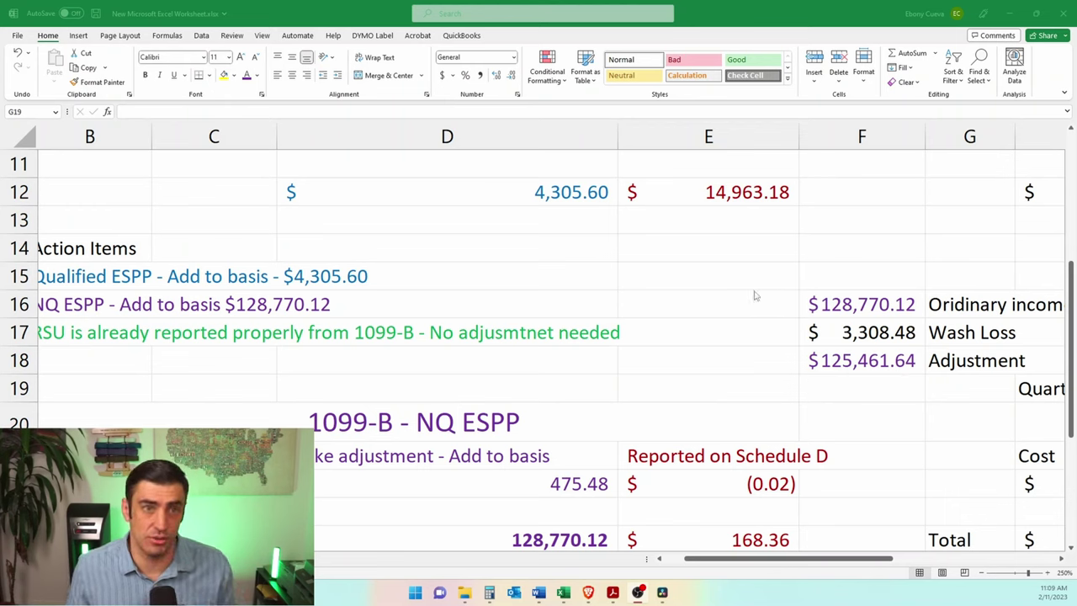
left_click(904, 308)
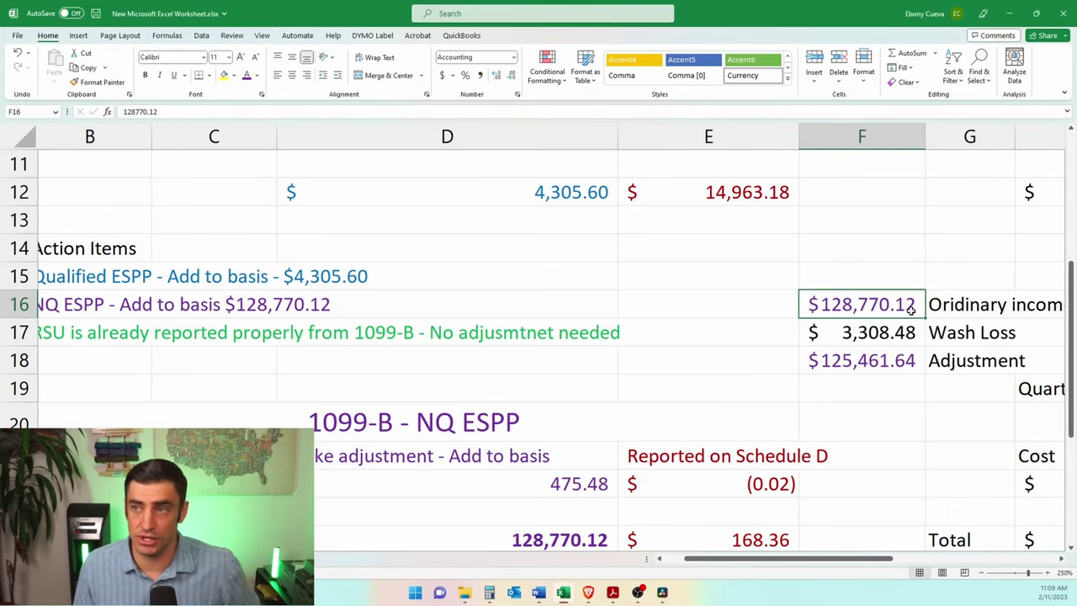
left_click(912, 344)
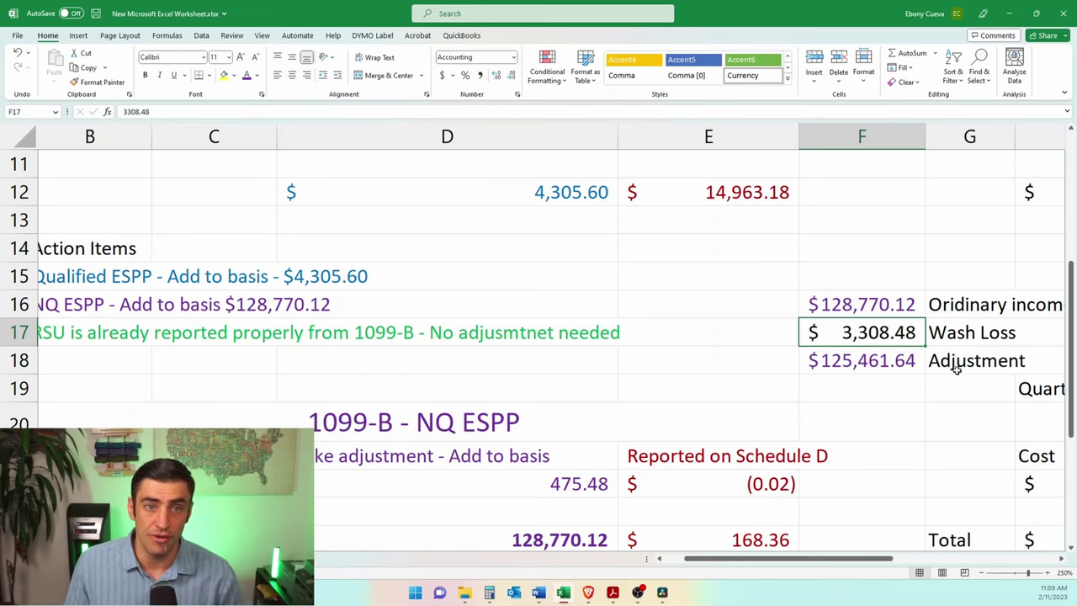
left_click(846, 368)
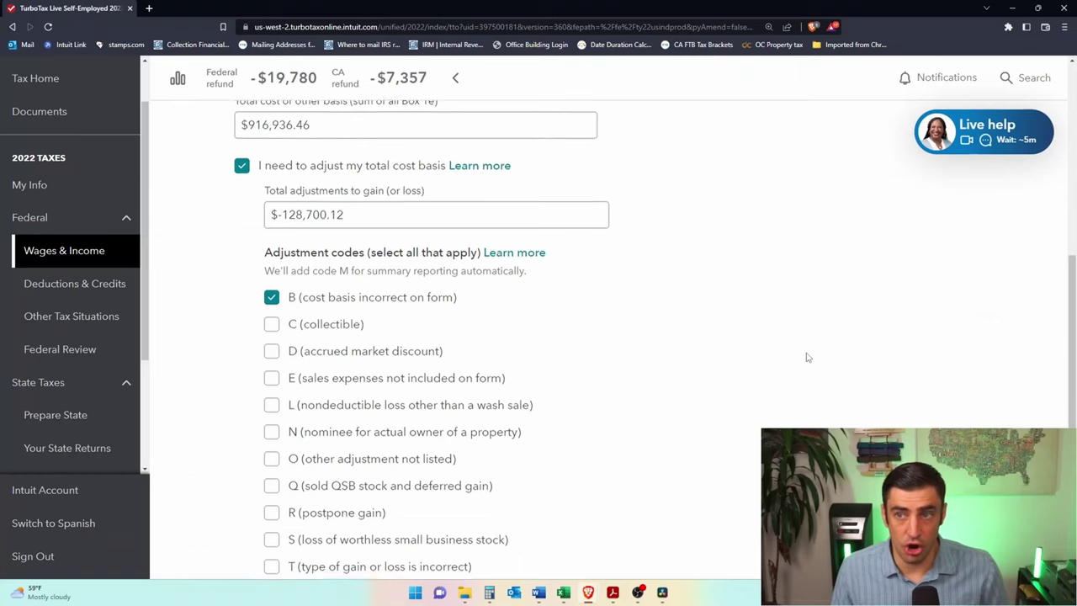
Step: Add code W (nondeductible loss from a wash sale), set the total adjustment to -125,461.64 and continue to the sales section totals review
scroll(806, 358, "down", 1)
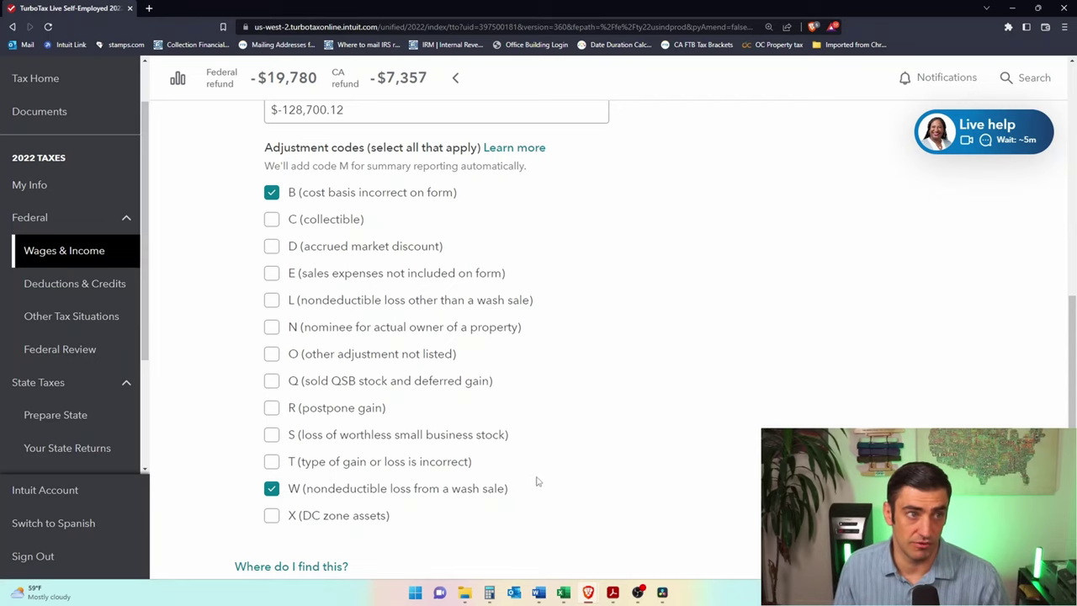
scroll(482, 412, "up", 2)
scroll(510, 423, "down", 2)
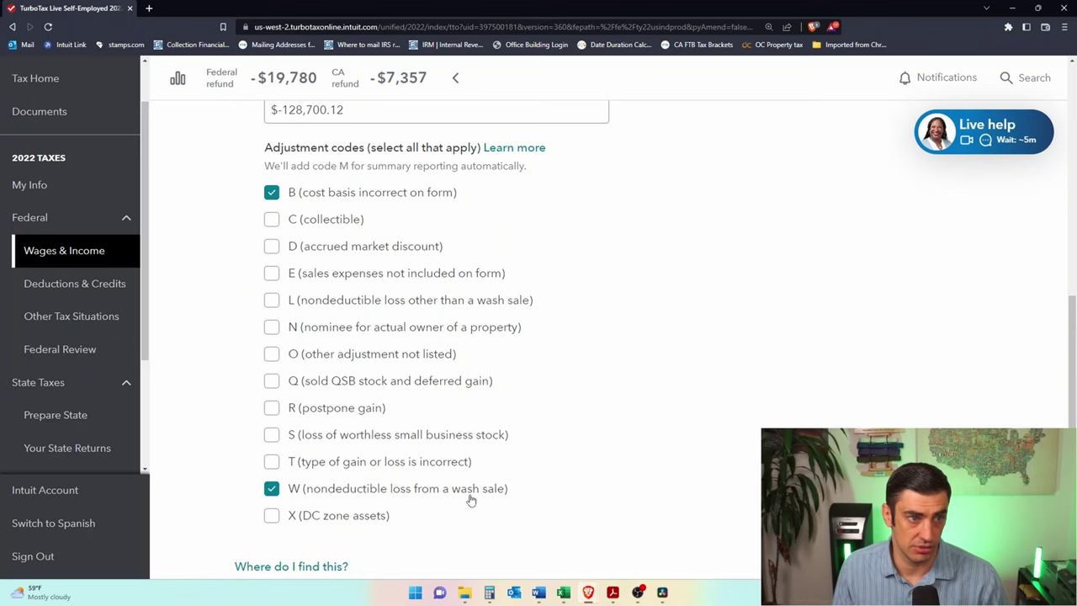
scroll(396, 235, "up", 1)
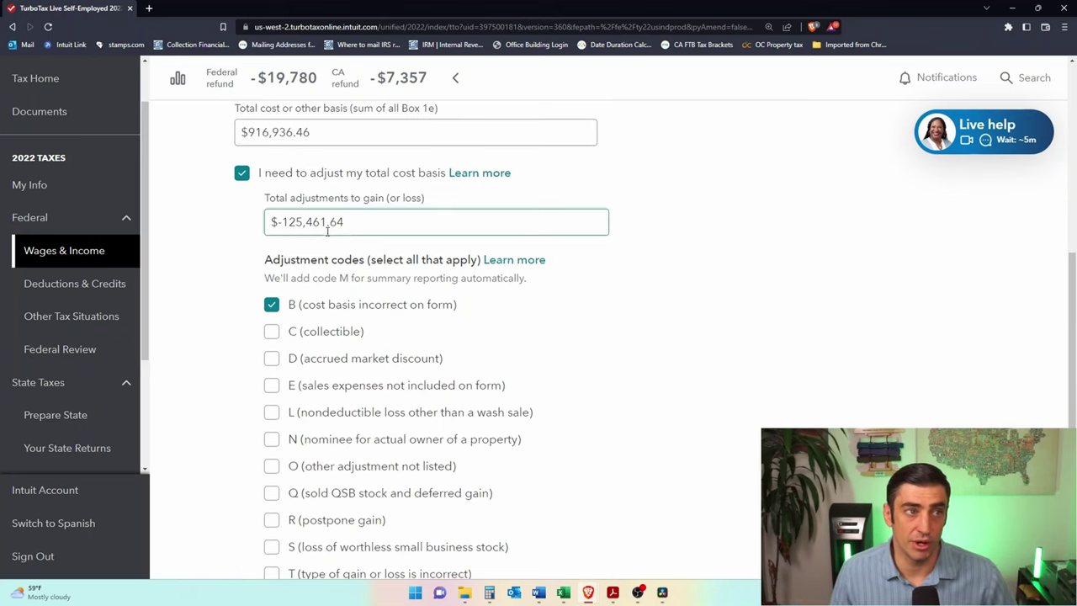
scroll(757, 379, "down", 3)
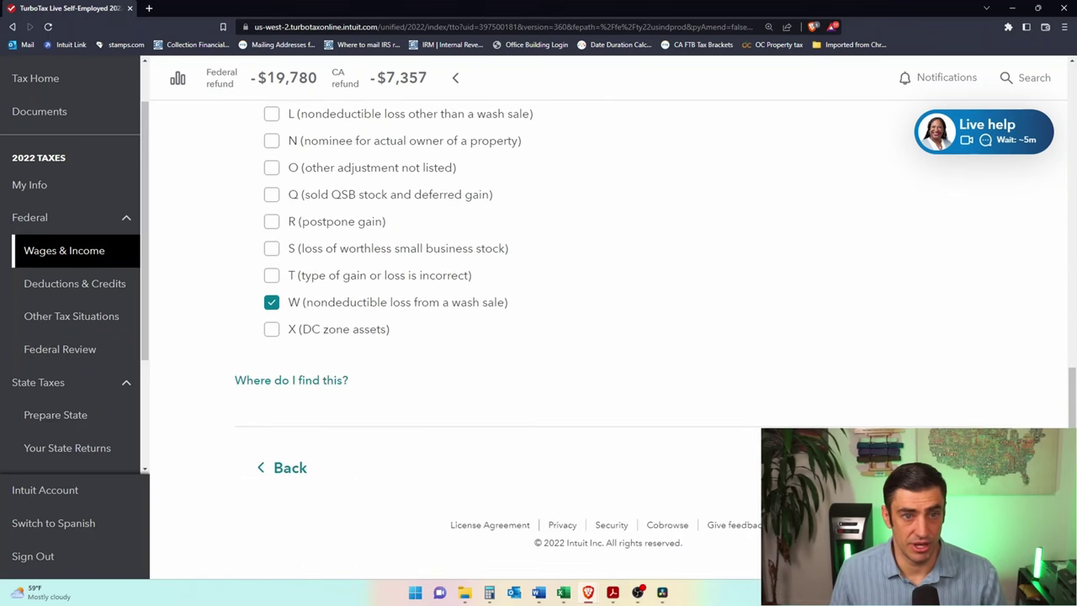
left_click(1001, 467)
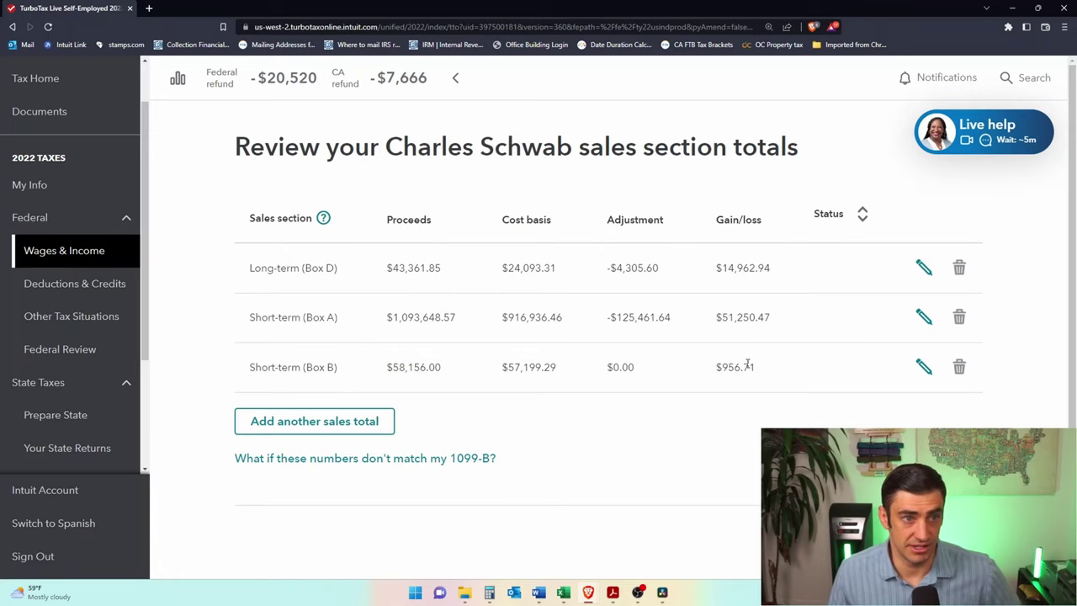
left_click_drag(675, 318, 607, 317)
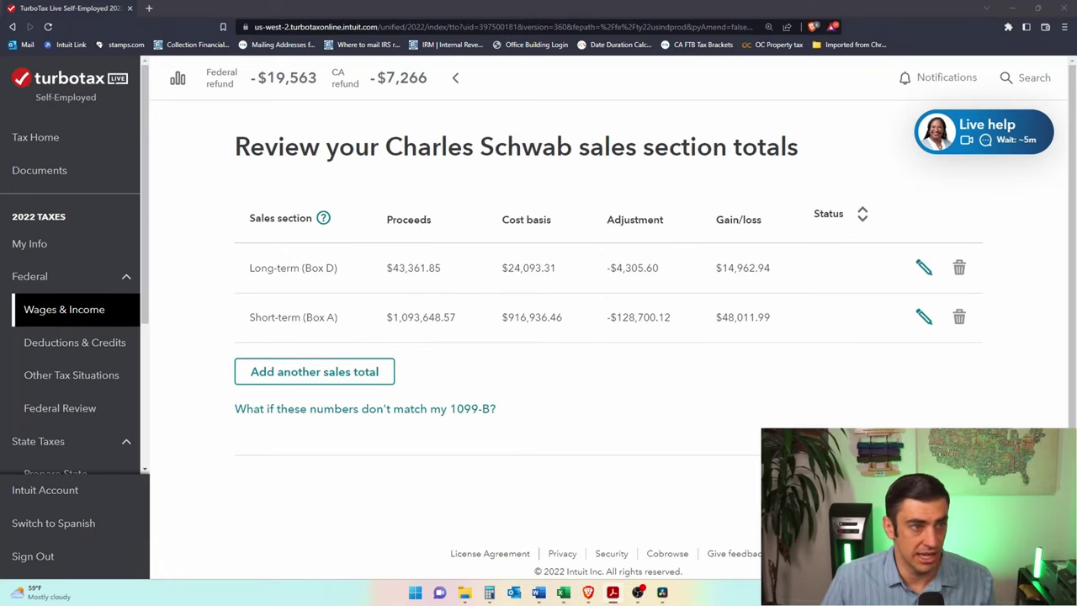
Step: Add another sales total and set its section to Short-term basis not reported to IRS (noncovered), matching the 1099 NQSO and RSU PDF heading
left_click(344, 373)
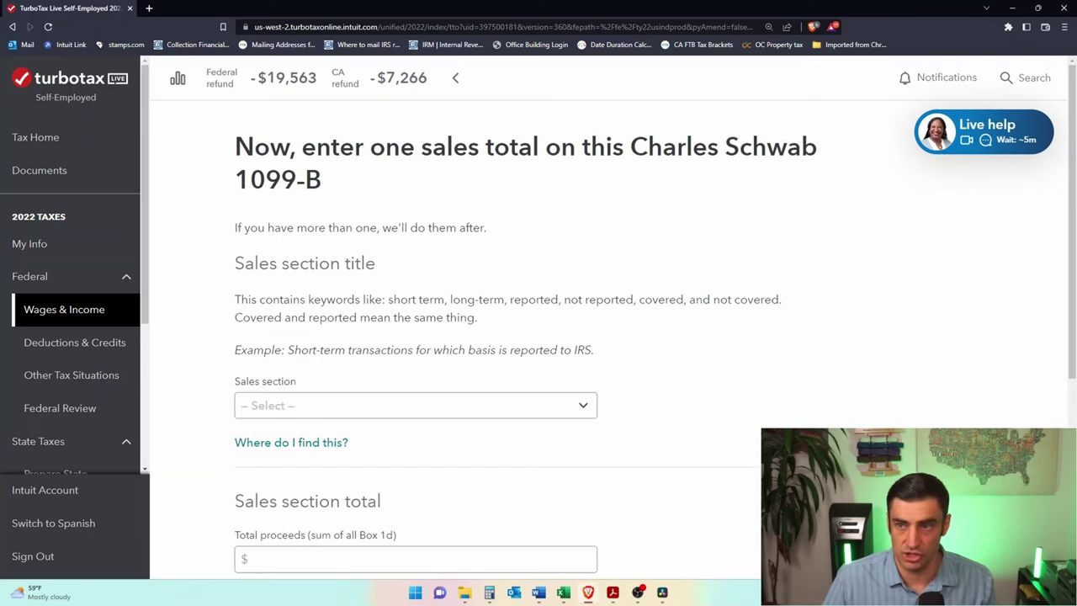
scroll(589, 362, "down", 1)
left_click(472, 294)
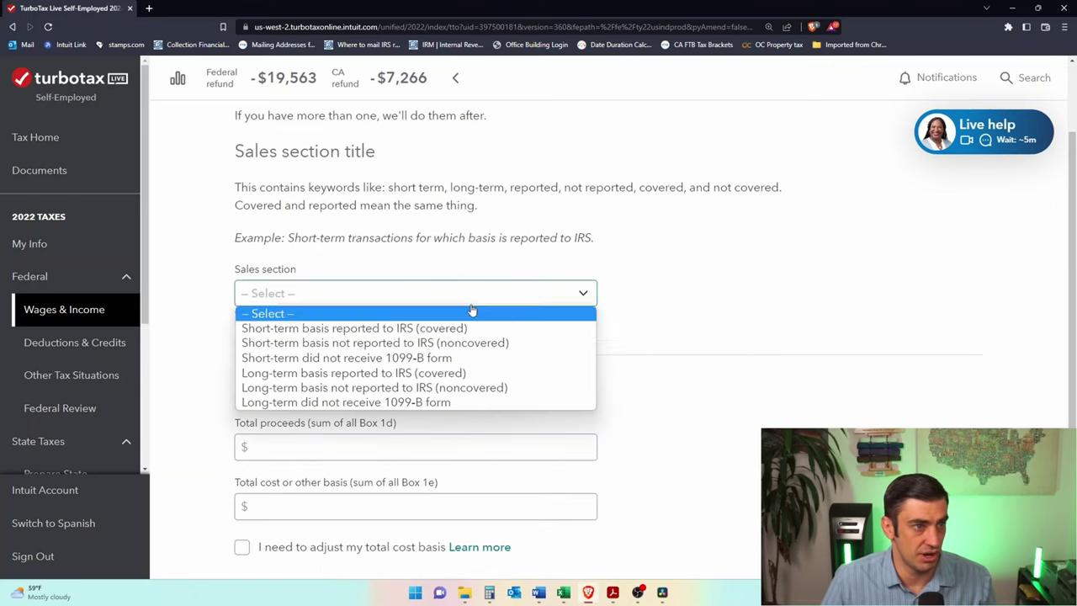
key("alt+Tab")
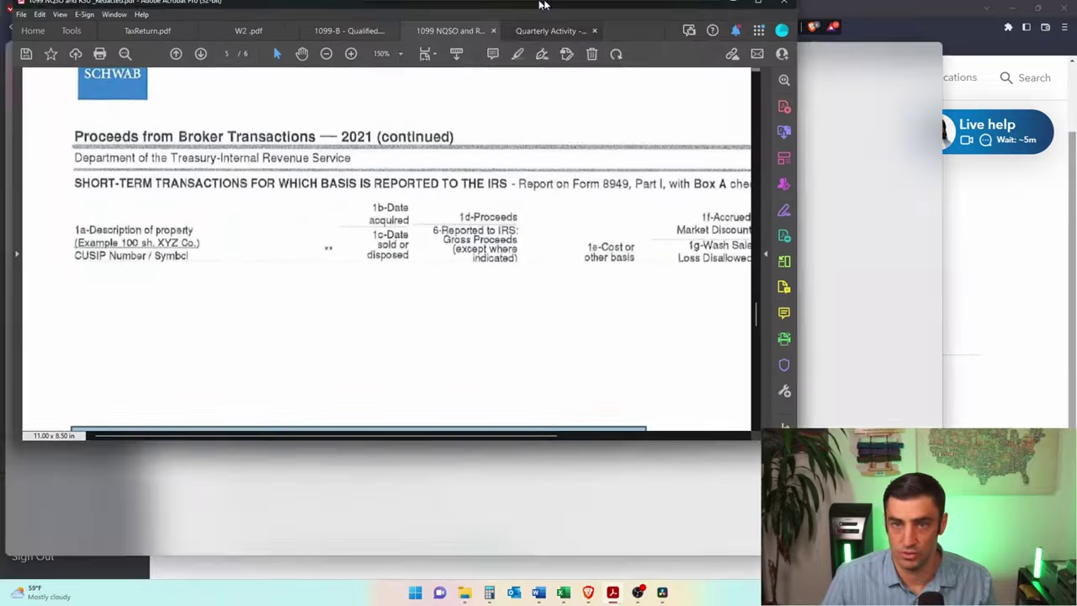
scroll(556, 299, "up", 5)
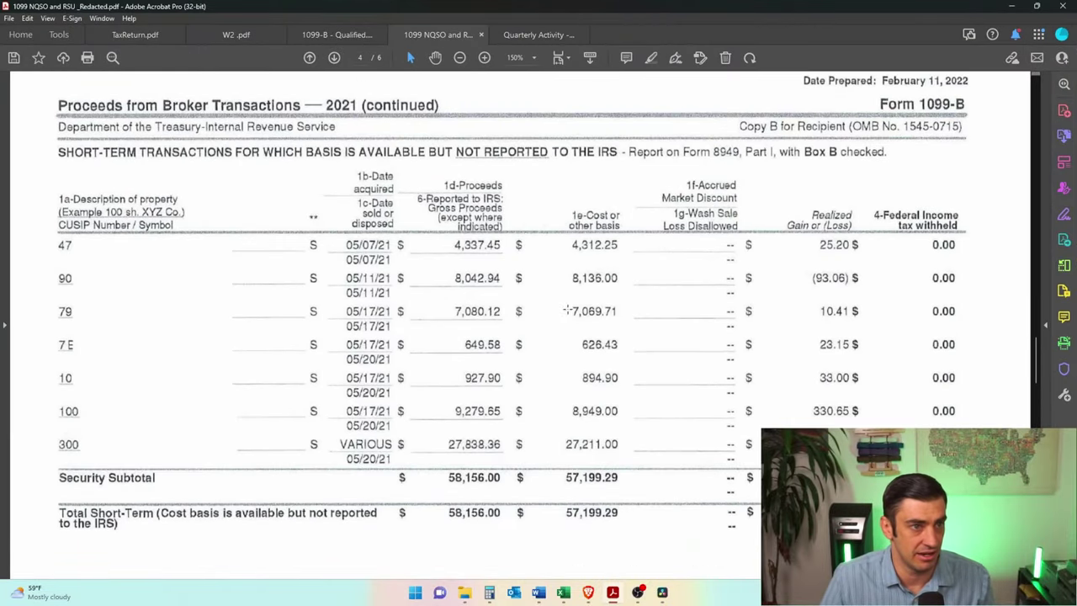
left_click_drag(35, 158, 636, 186)
key("alt+Tab")
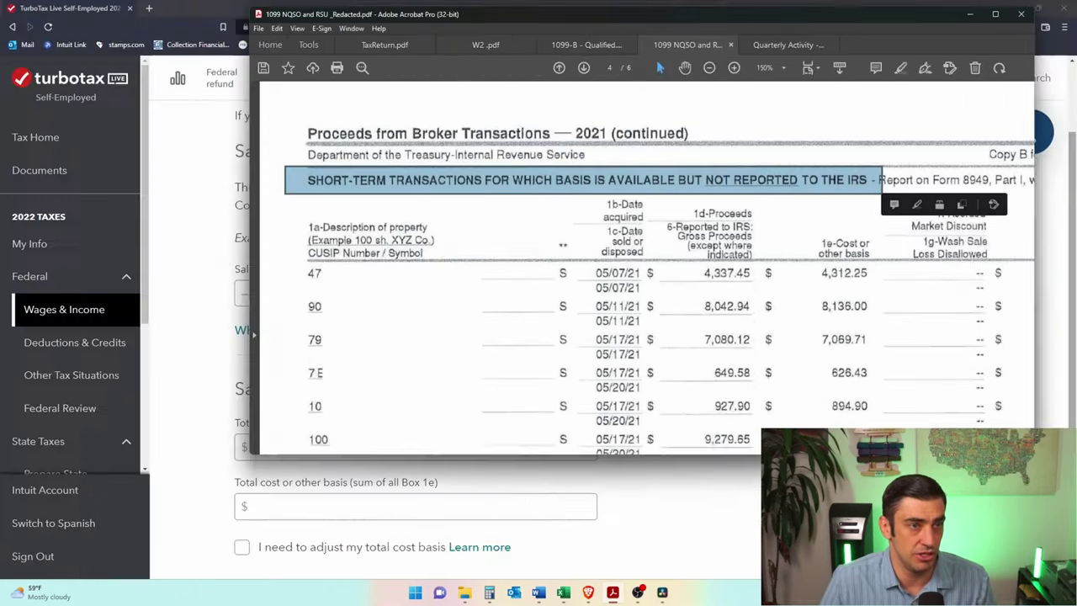
left_click(382, 302)
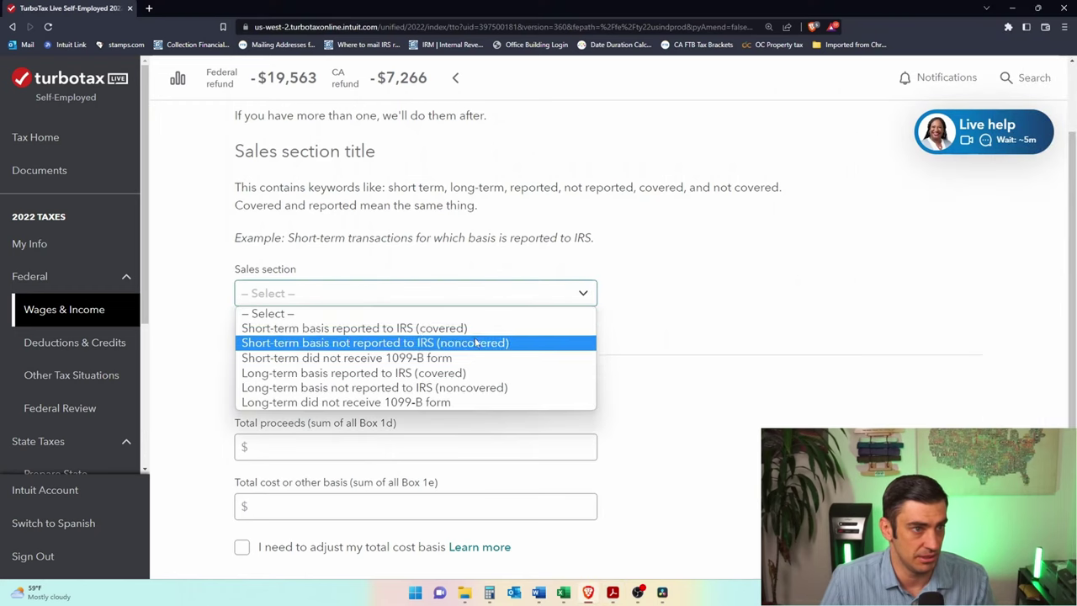
left_click(392, 345)
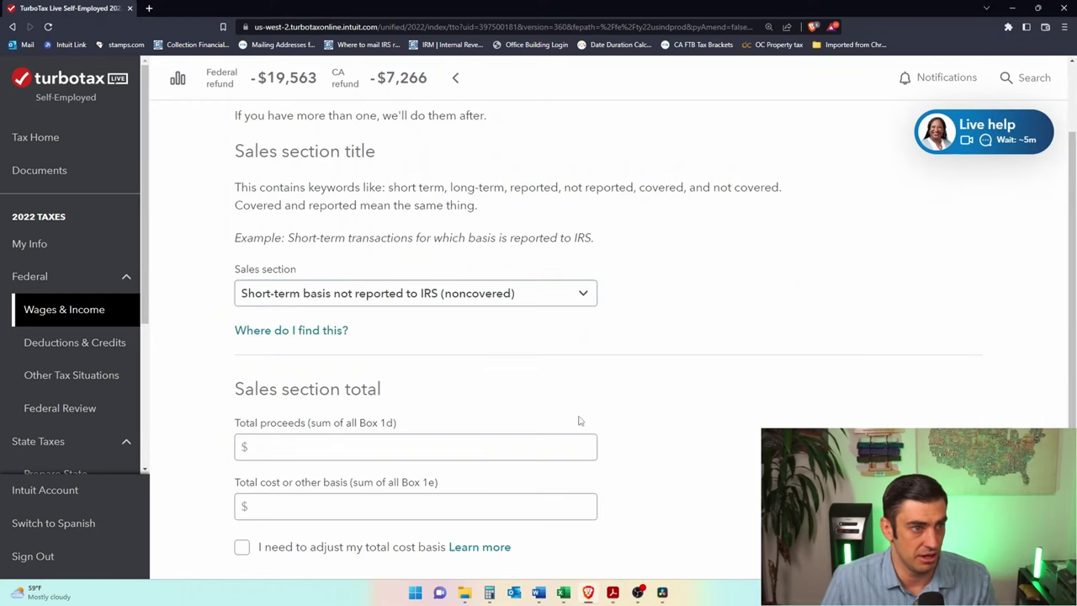
Step: Look up the total proceeds and total cost basis for short-term sales not reported to the IRS in the 1099 NQSO and RSU PDF
scroll(579, 421, "down", 2)
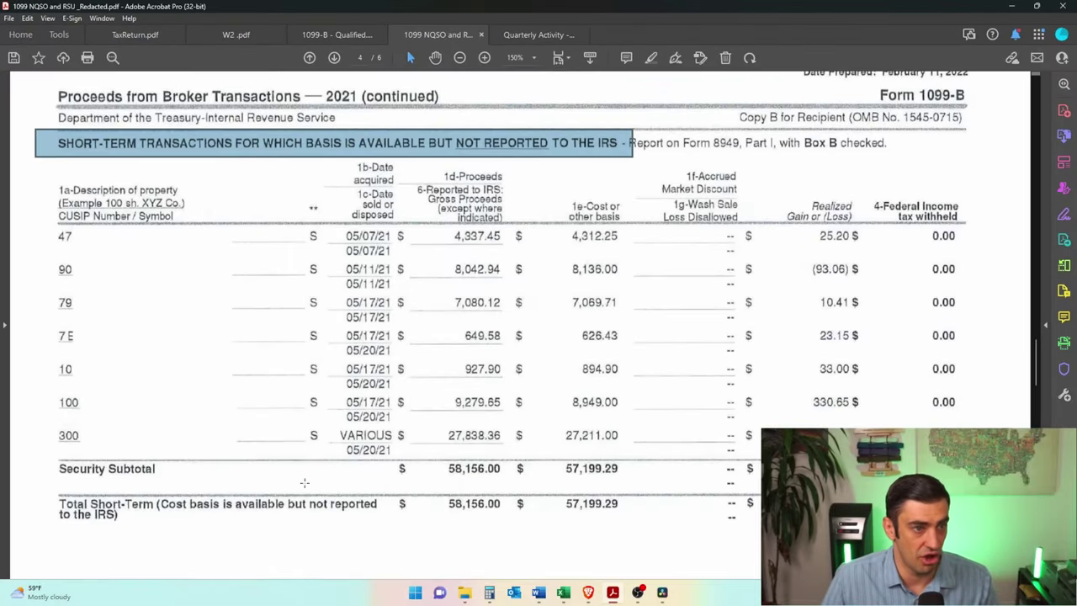
left_click_drag(32, 488, 647, 537)
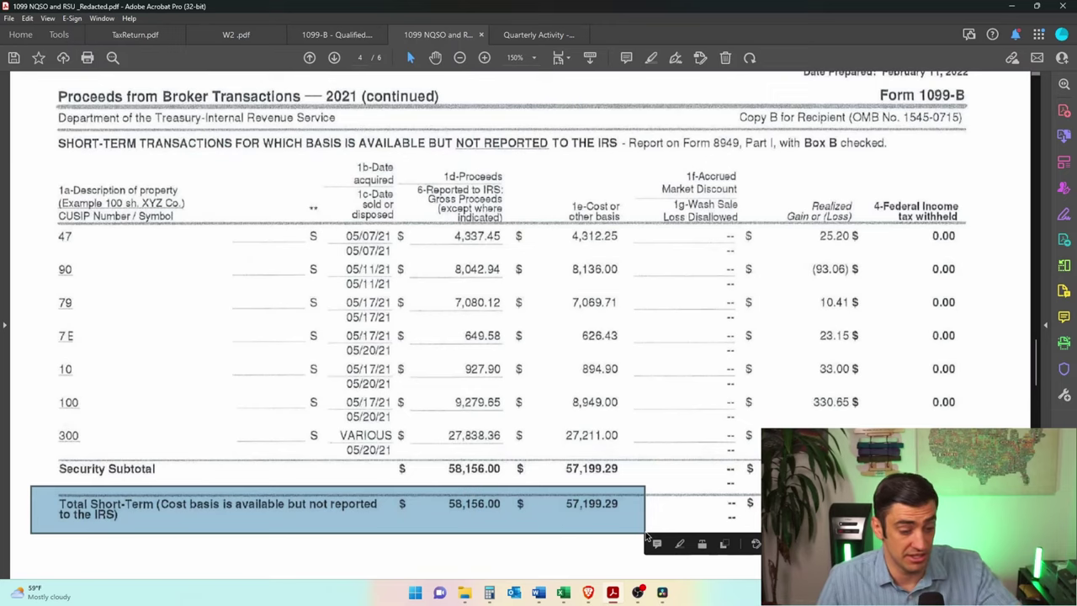
scroll(711, 337, "down", 1)
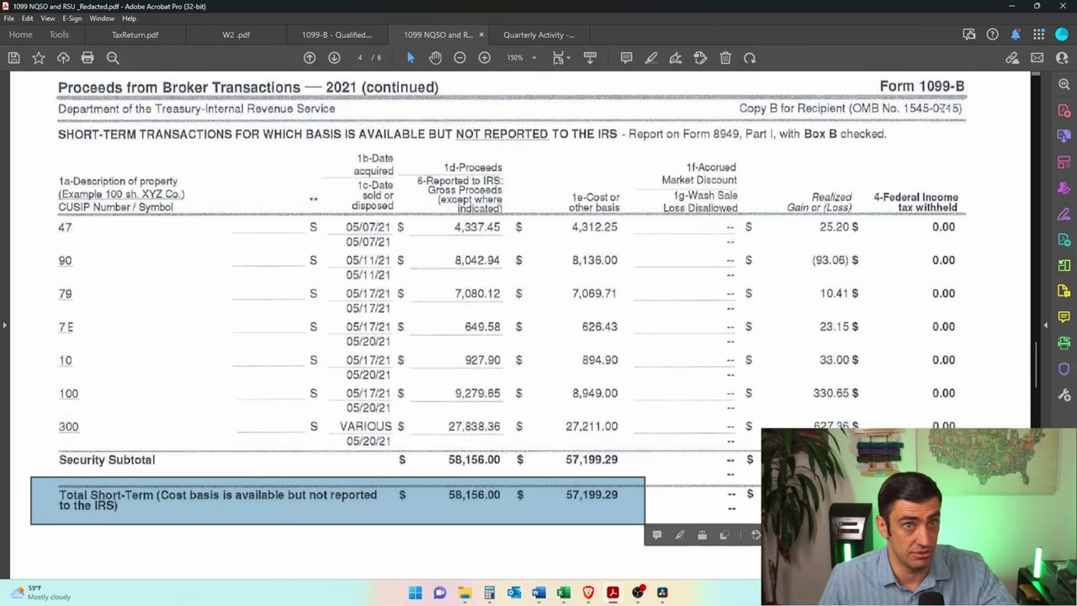
left_click(461, 505)
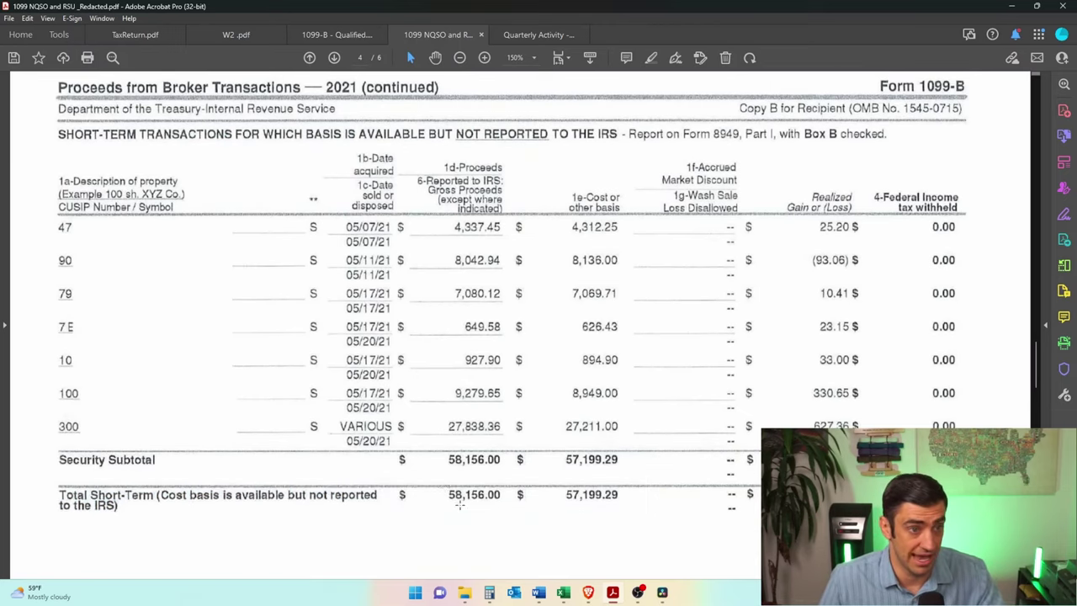
left_click_drag(442, 484, 488, 510)
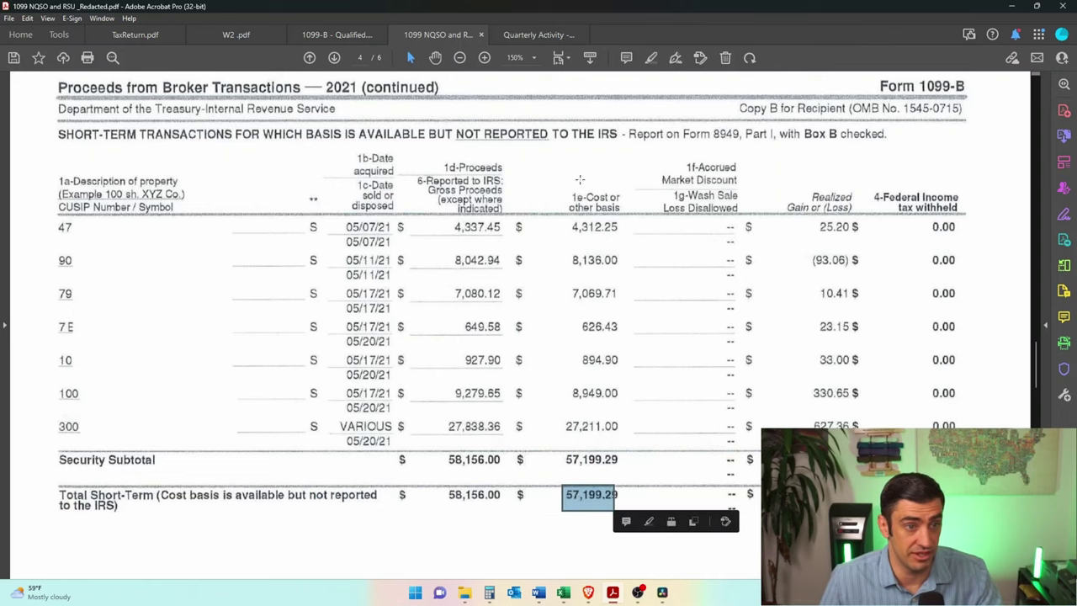
Step: Enter 58,156.00 as total proceeds and 57,199.29 as total cost basis for the noncovered short-term section in TurboTax
key("alt+Tab")
left_click(354, 335)
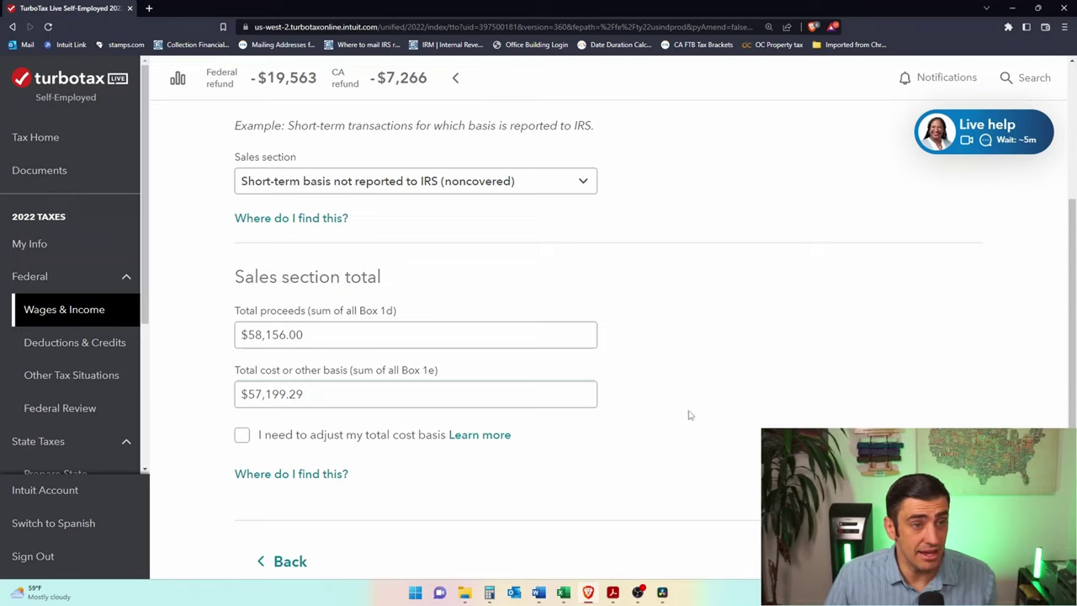
left_click(387, 392)
left_click(327, 334)
left_click(207, 489)
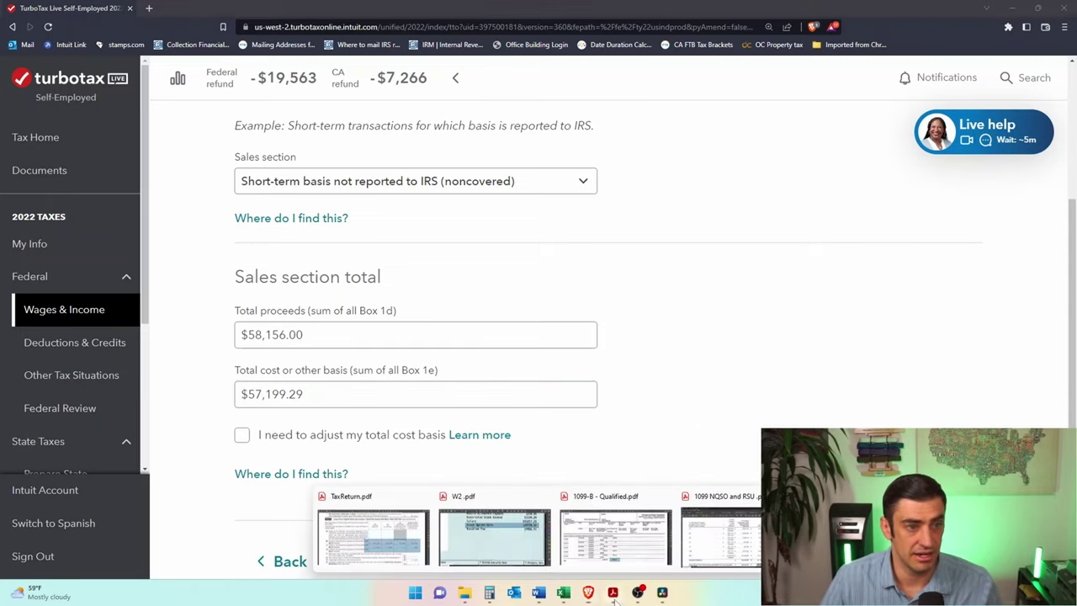
Step: Check the Restricted Stock Vested amount in the W-2 PDF against the entered cost basis and return to TurboTax
key("alt+Tab")
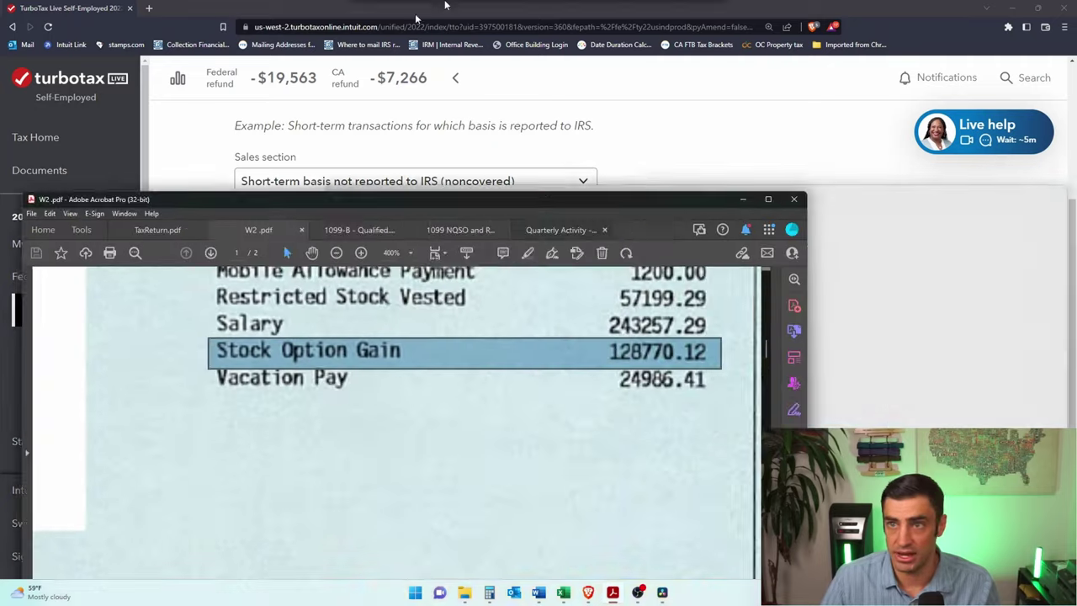
scroll(592, 236, "up", 1)
scroll(591, 236, "up", 3)
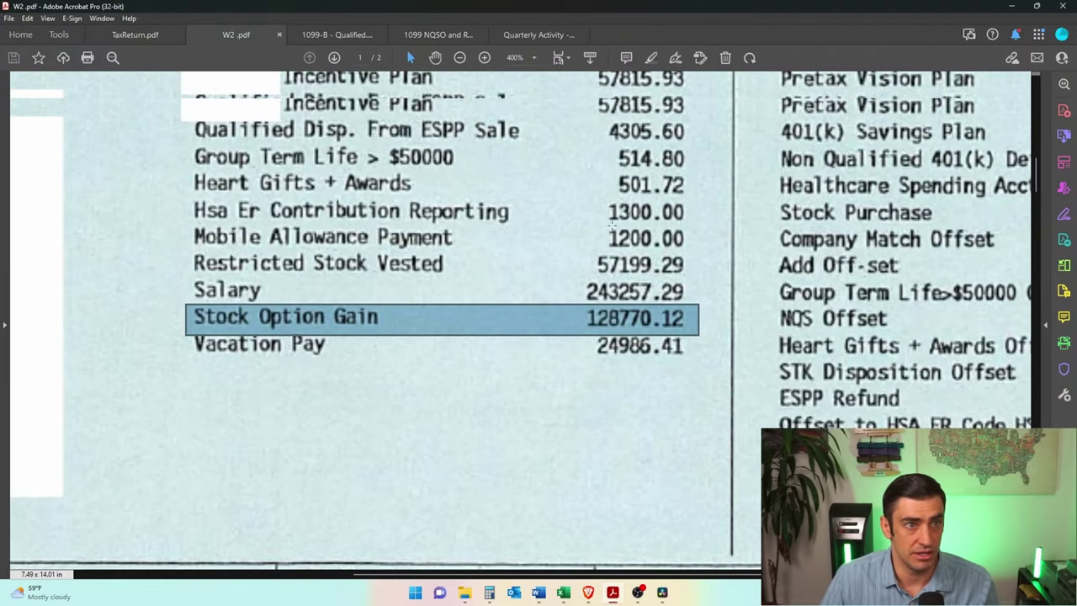
left_click_drag(680, 244, 133, 271)
key("alt+Tab")
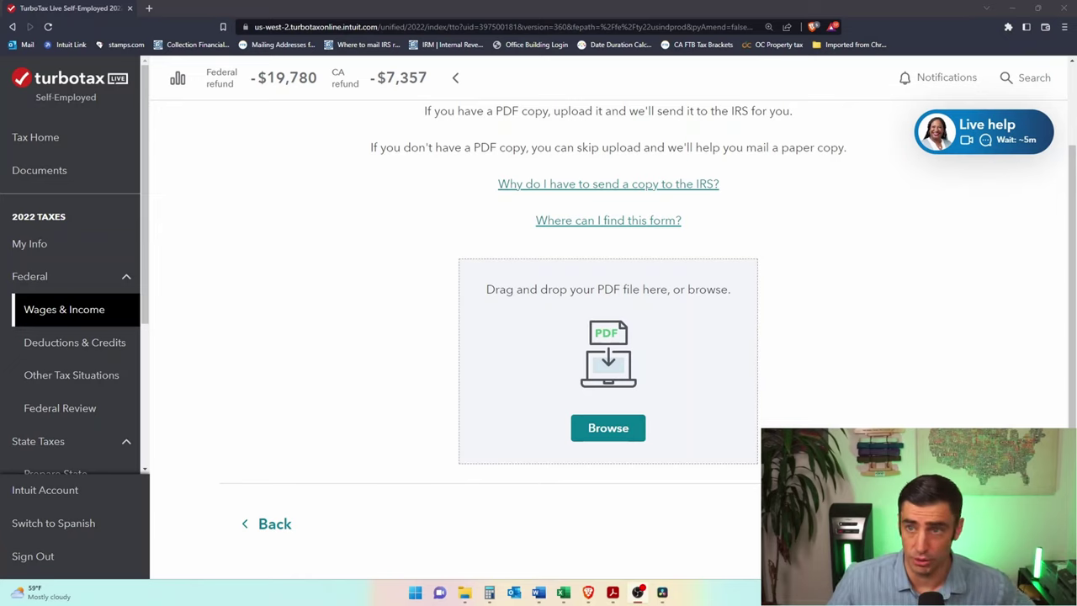
key("Return")
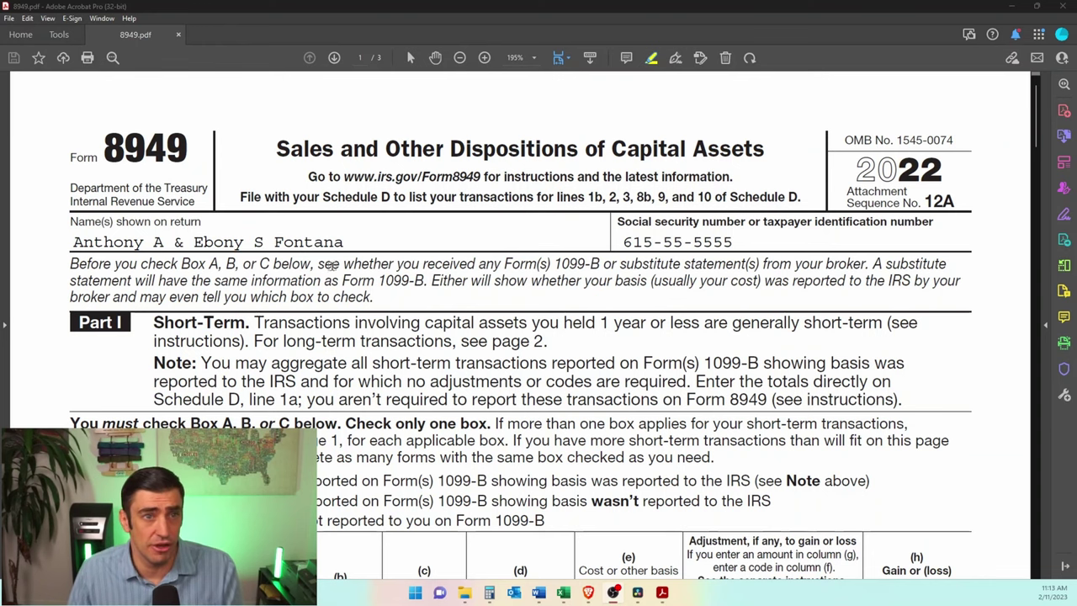
Step: Highlight part of the Box A description on page 1 of the 8949 PDF and review the Charles Schwab short-term row
scroll(665, 315, "down", 3)
scroll(670, 322, "down", 10)
scroll(682, 337, "up", 6)
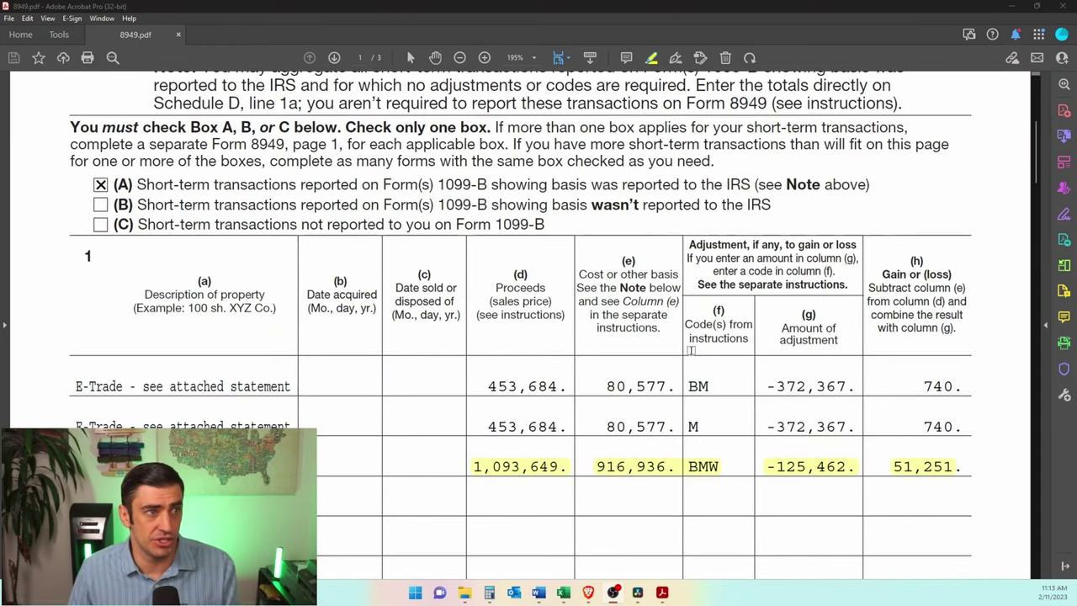
left_click_drag(156, 185, 626, 183)
left_click(653, 59)
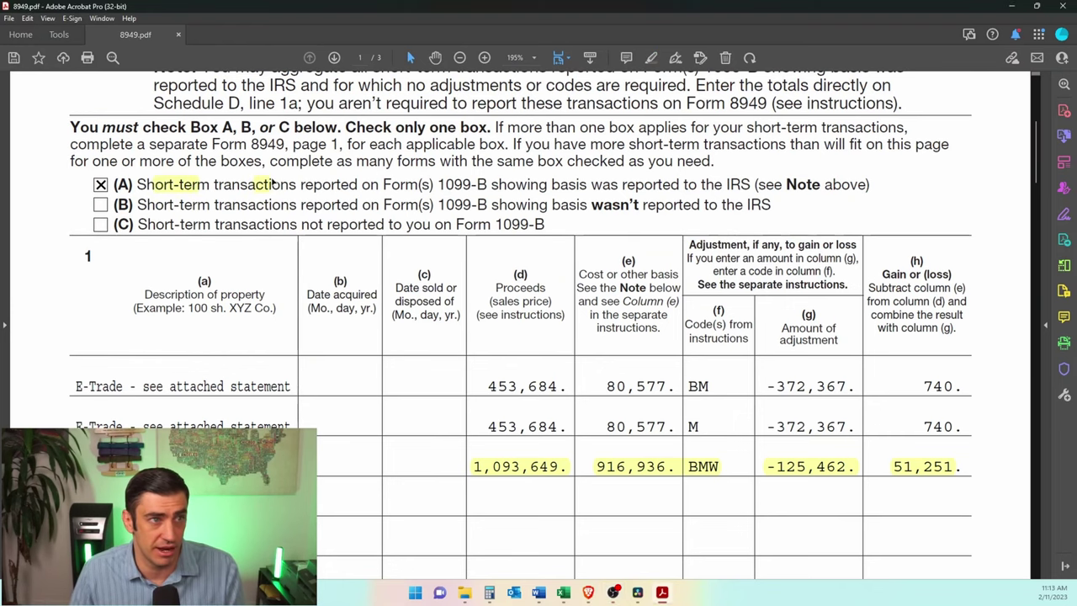
scroll(340, 404, "down", 4)
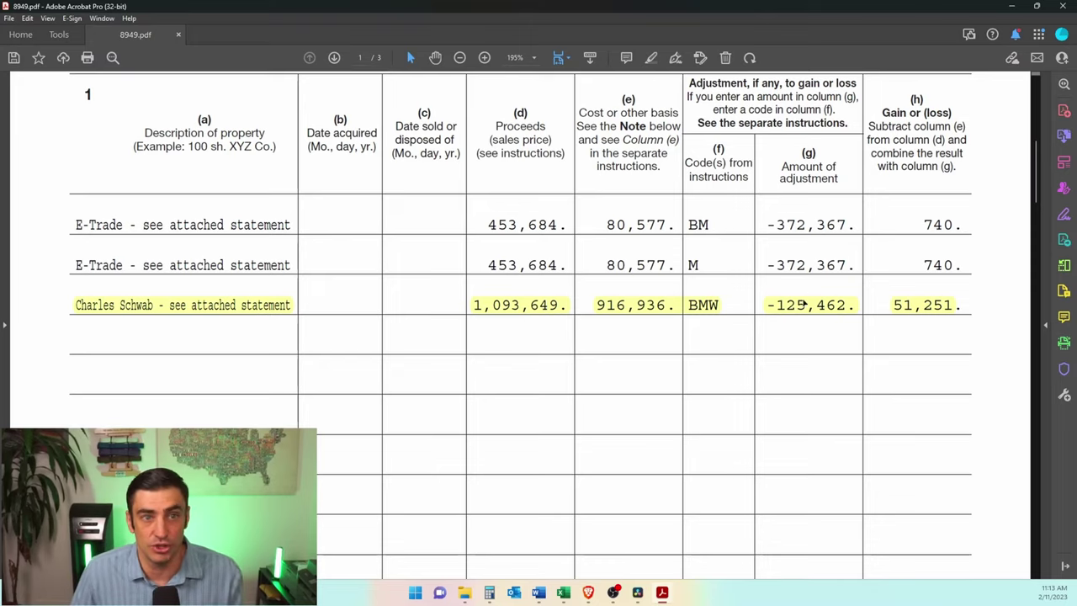
Step: Review the long-term Box D section on page 2 of the 8949 PDF, examining the Charles Schwab row's code and adjustment
scroll(744, 295, "down", 10)
scroll(737, 295, "down", 5)
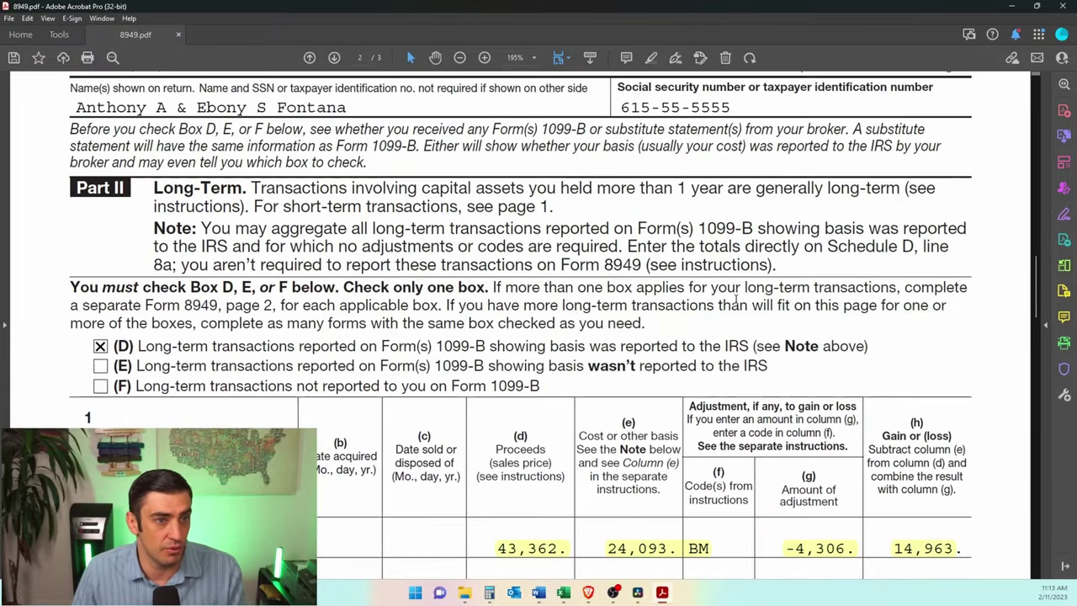
left_click_drag(139, 346, 697, 346)
scroll(698, 337, "down", 3)
scroll(698, 337, "down", 4)
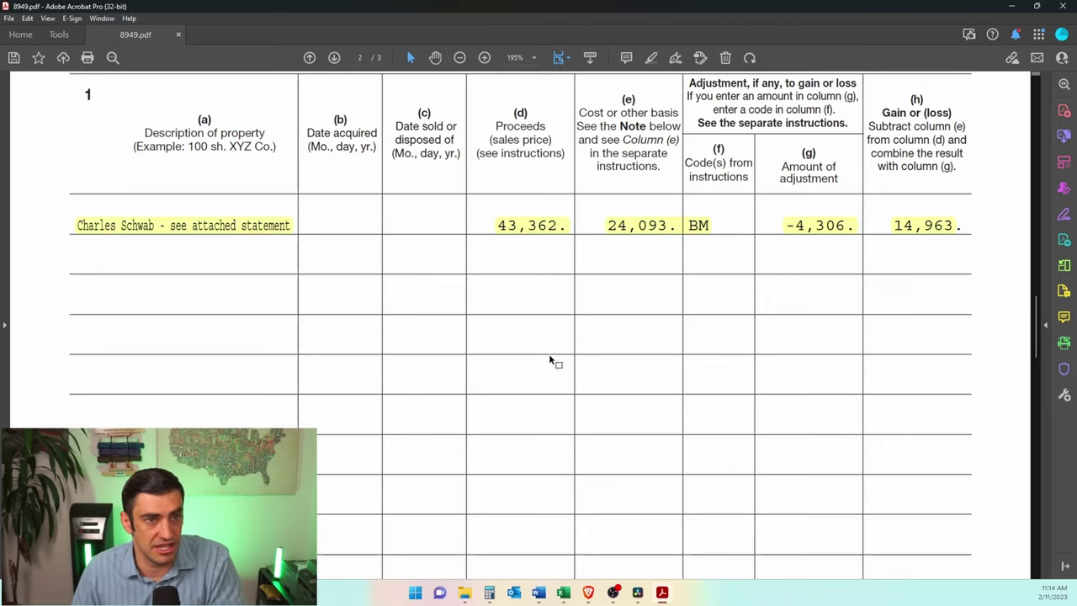
double_click(804, 242)
left_click(848, 238)
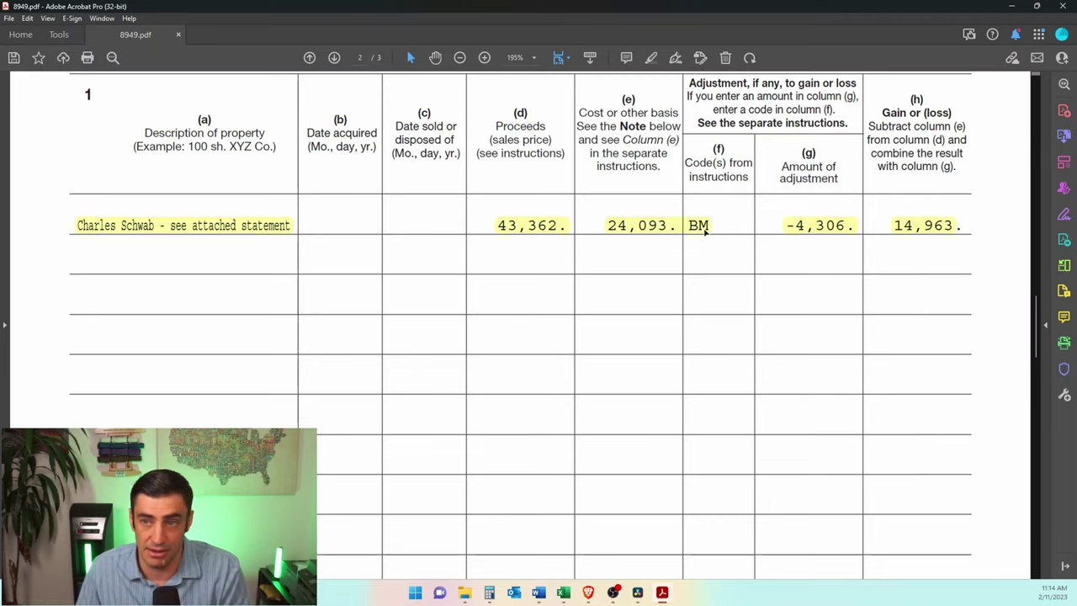
Step: Review the short-term Box B section on page 3 of the 8949 PDF, examining the Charles Schwab row's basis, code and adjustment
scroll(744, 305, "down", 15)
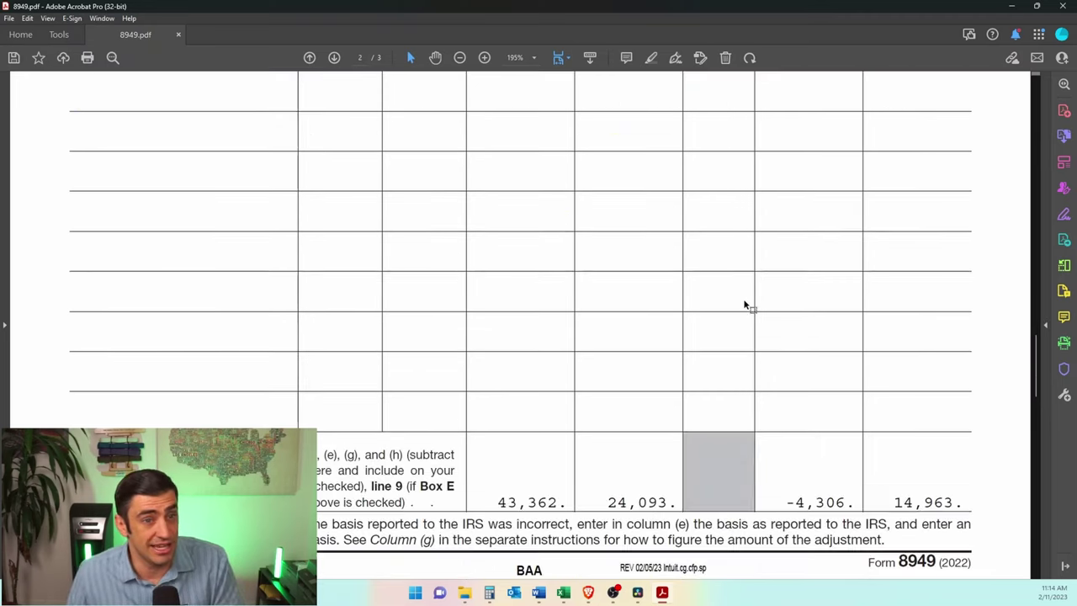
scroll(743, 299, "down", 3)
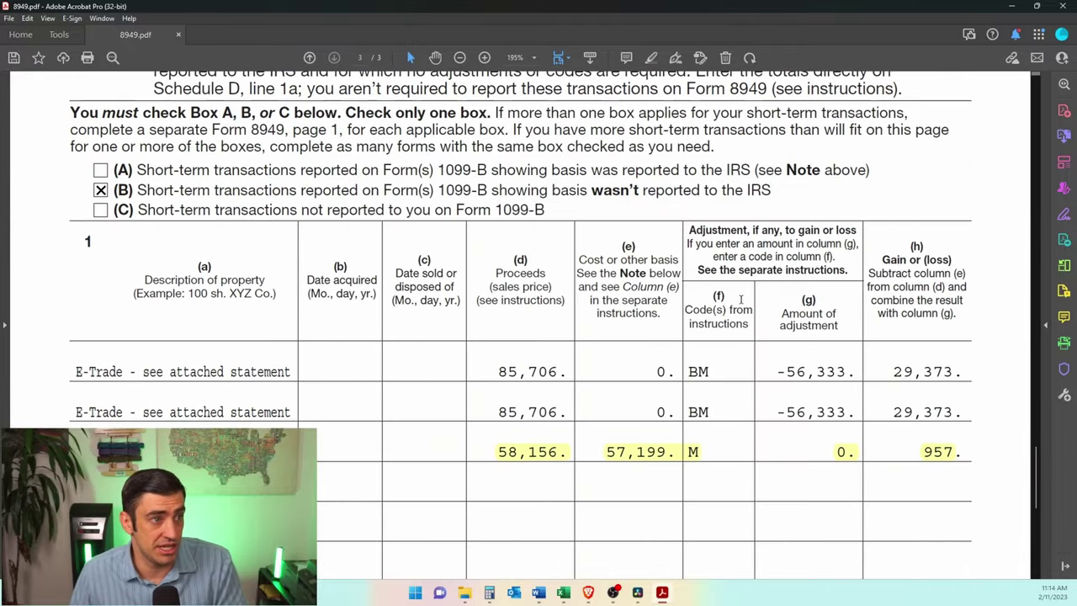
scroll(564, 190, "down", 1)
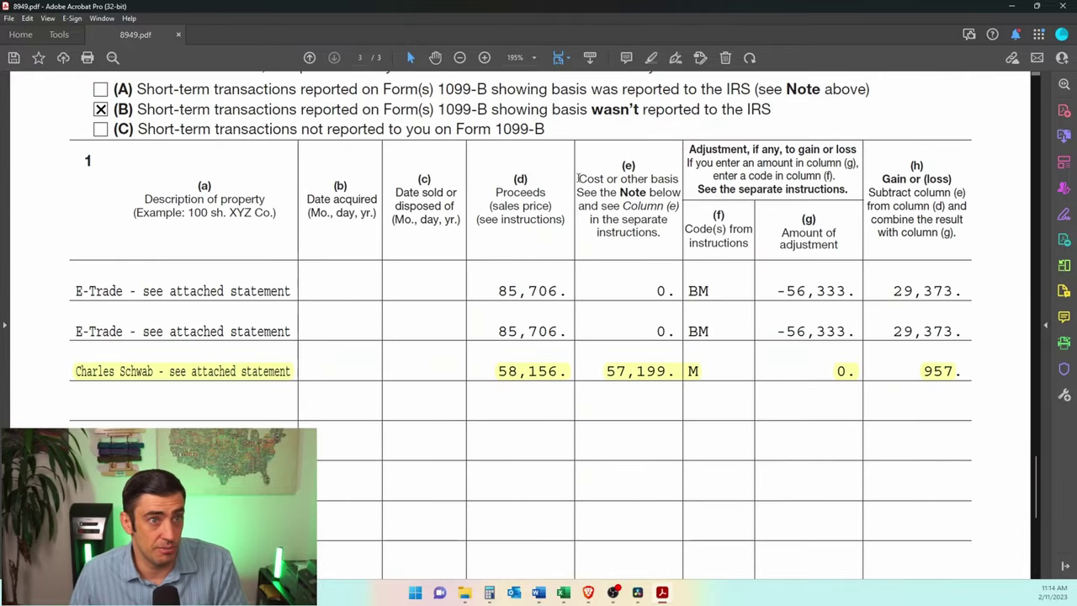
left_click_drag(562, 110, 744, 110)
left_click(756, 269)
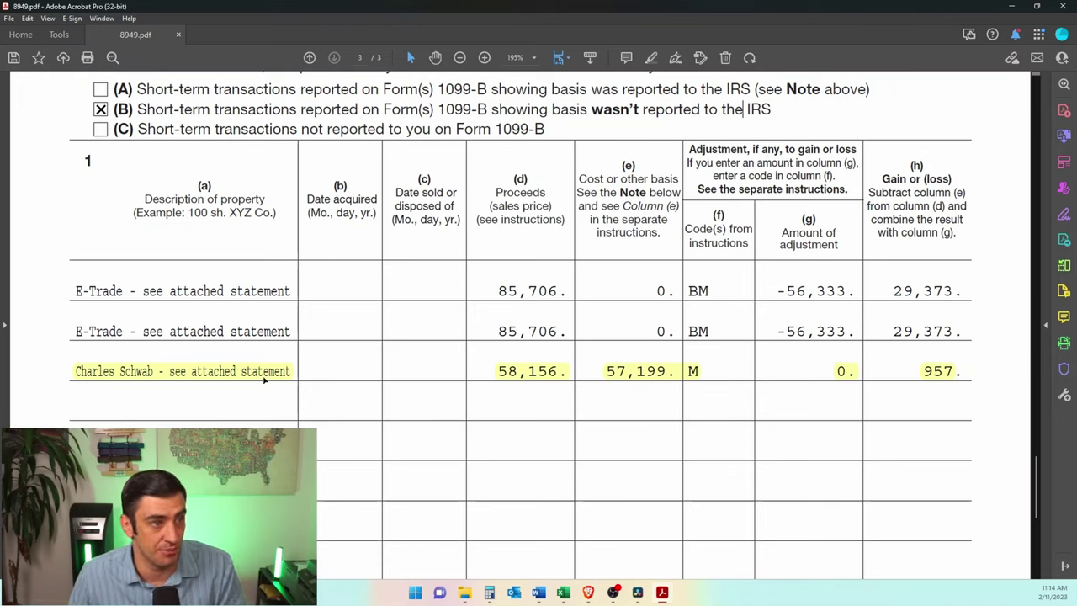
left_click(830, 374)
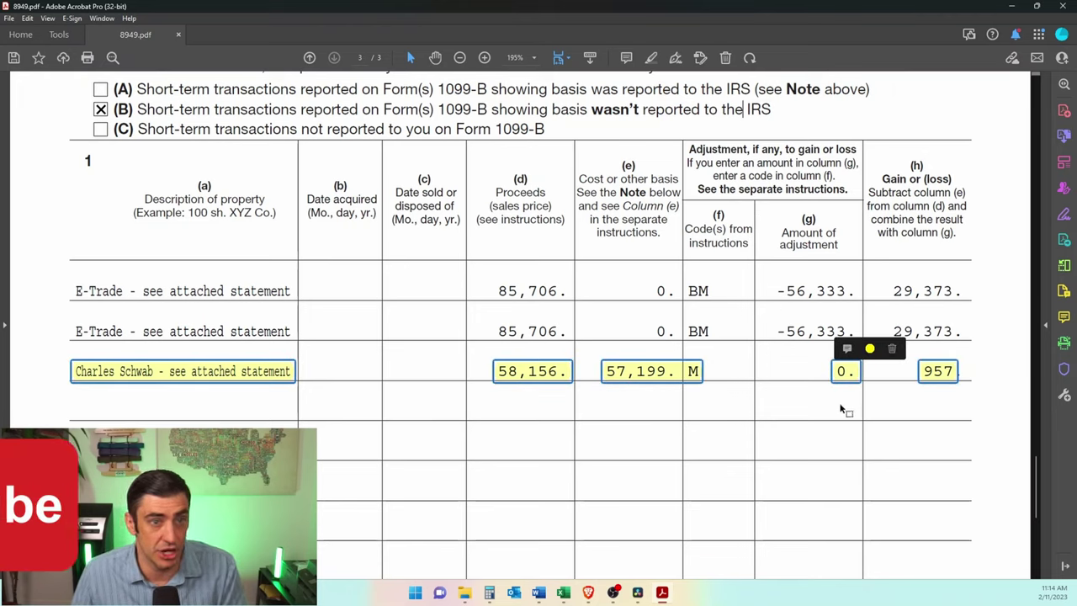
left_click(669, 441)
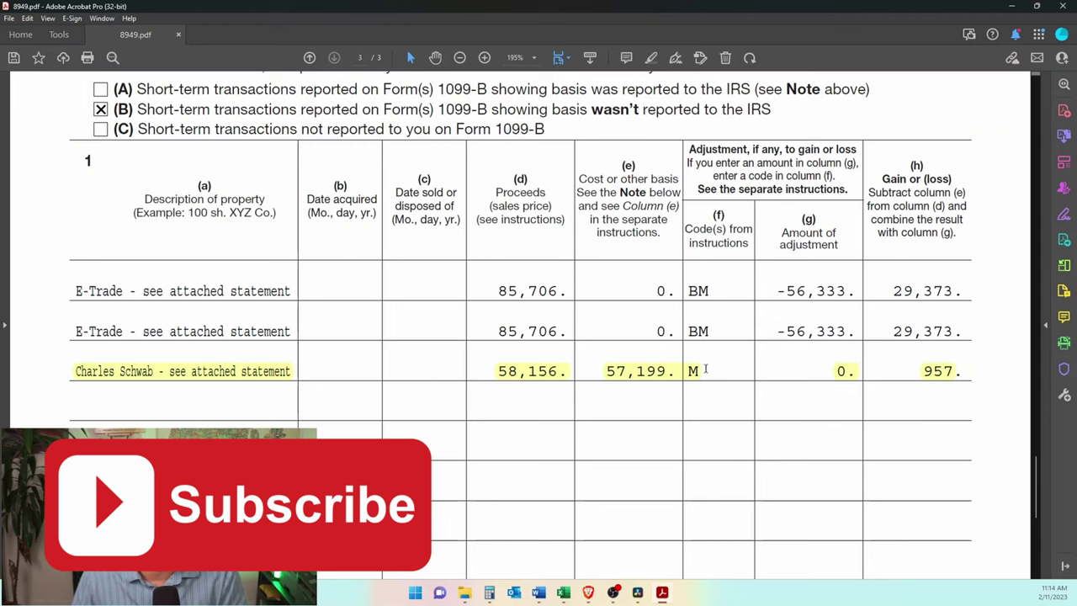
scroll(698, 380, "down", 2)
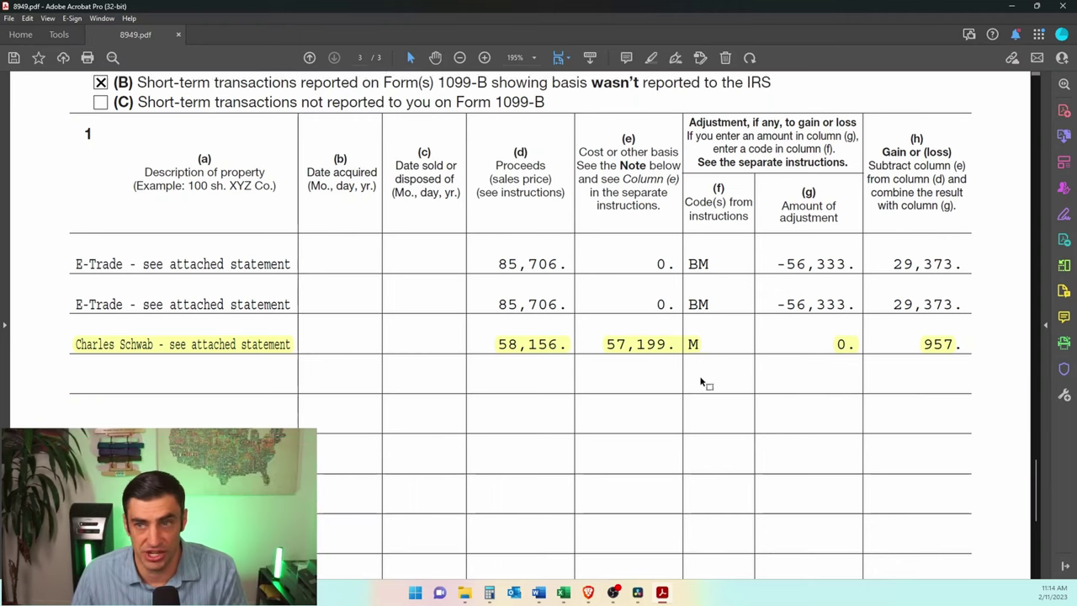